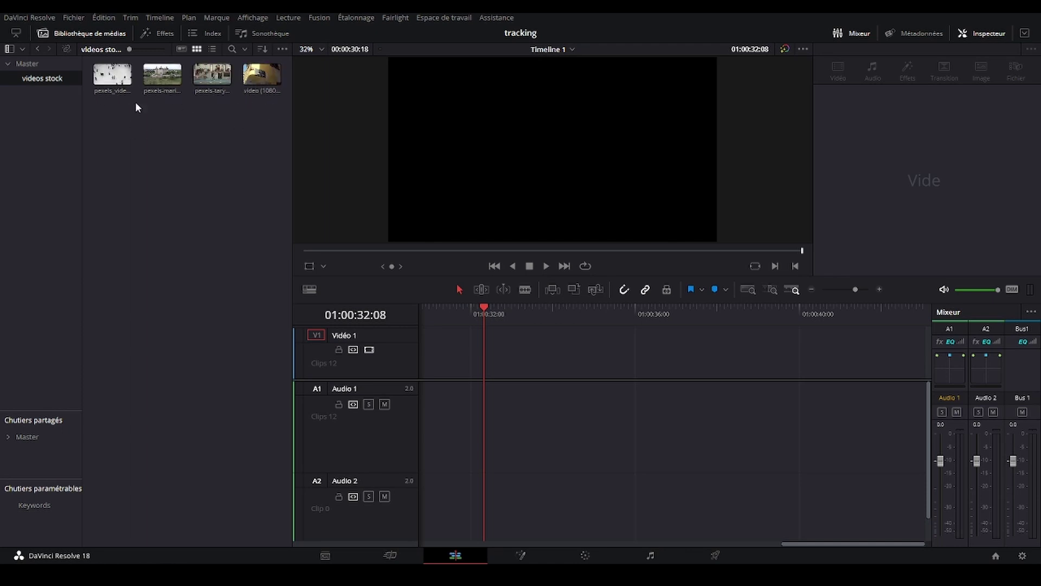
# Add the pexels-taryn-elliott clip to V1, play it, and open it in Fusion
pyautogui.moveTo(206, 81); pyautogui.dragTo(562, 147)
pyautogui.press('space')
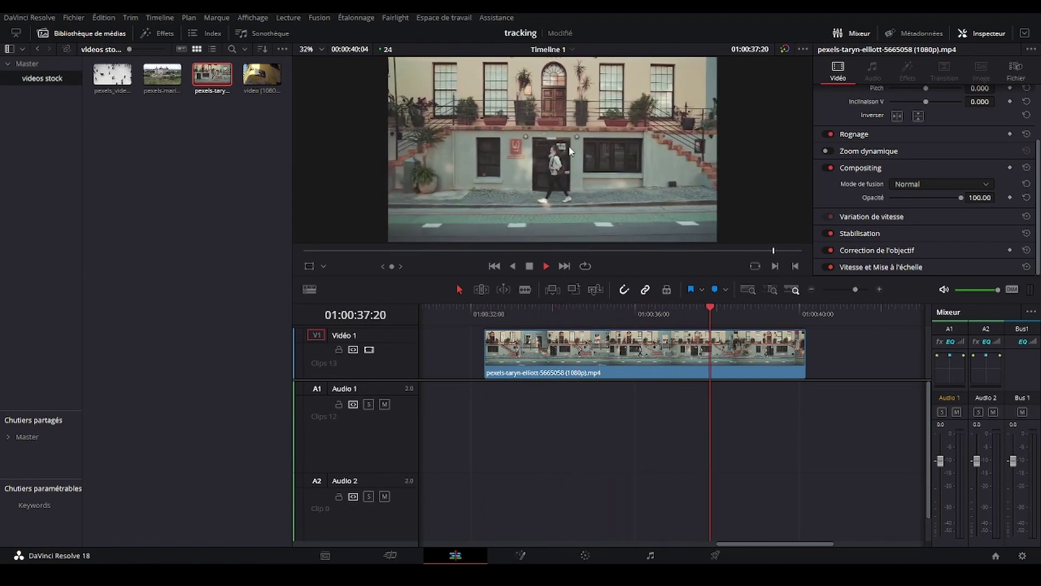
pyautogui.click(521, 556)
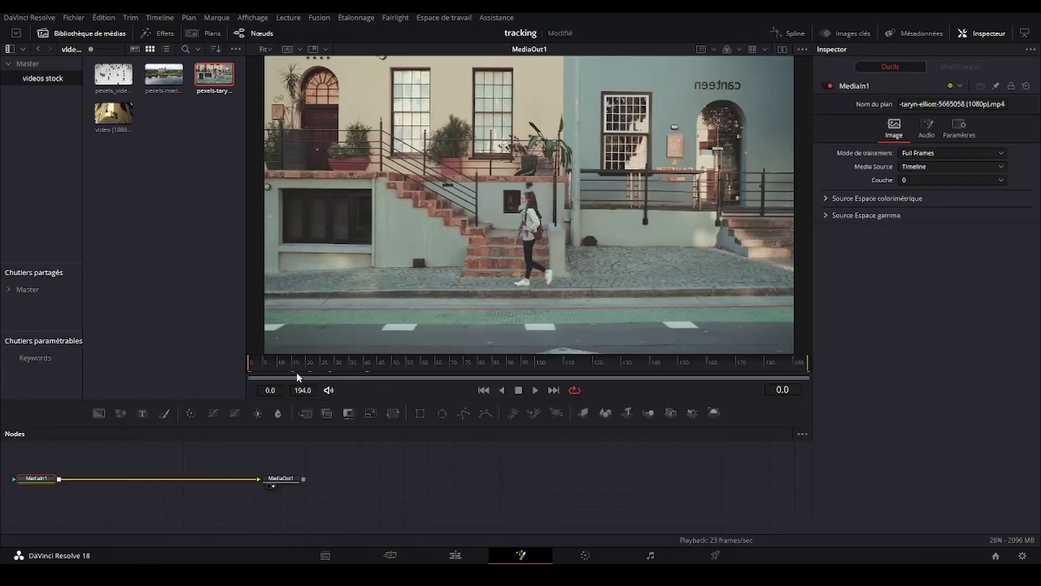
# Scrub the footage forward to frame 64, then return to frame 0
pyautogui.moveTo(301, 365); pyautogui.dragTo(433, 366)
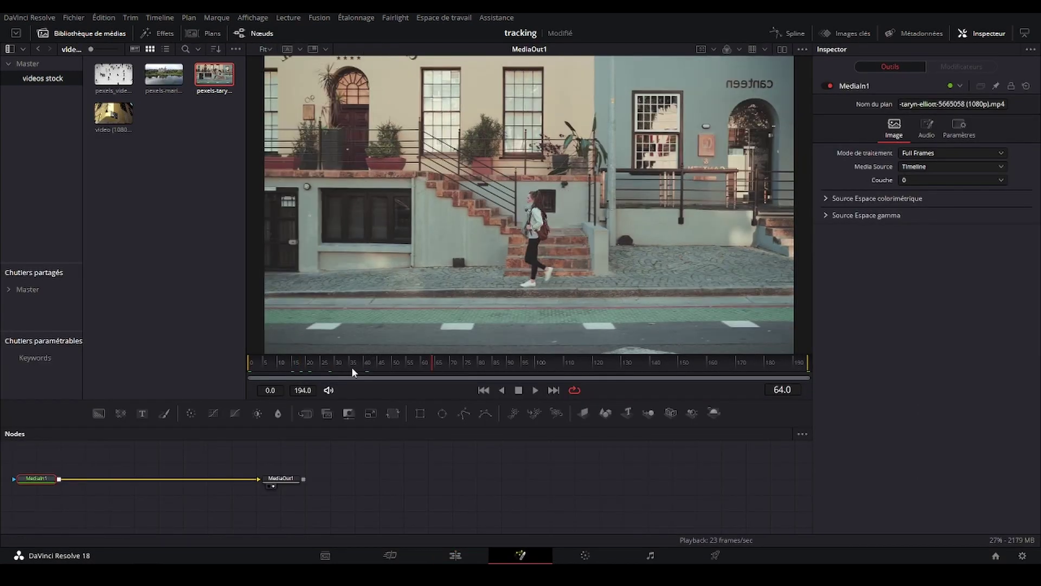
pyautogui.moveTo(352, 369); pyautogui.dragTo(252, 363)
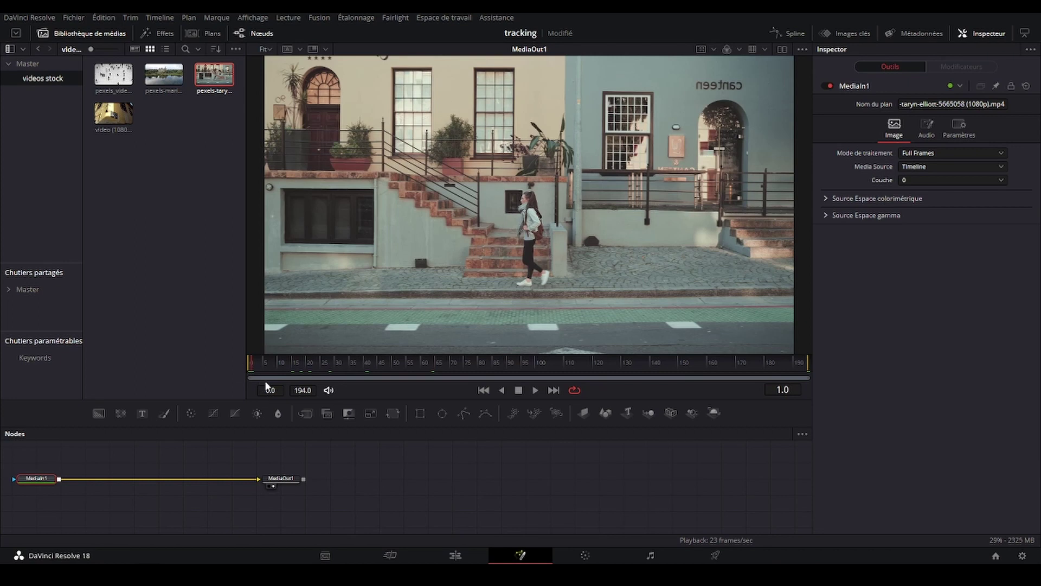
pyautogui.click(251, 365)
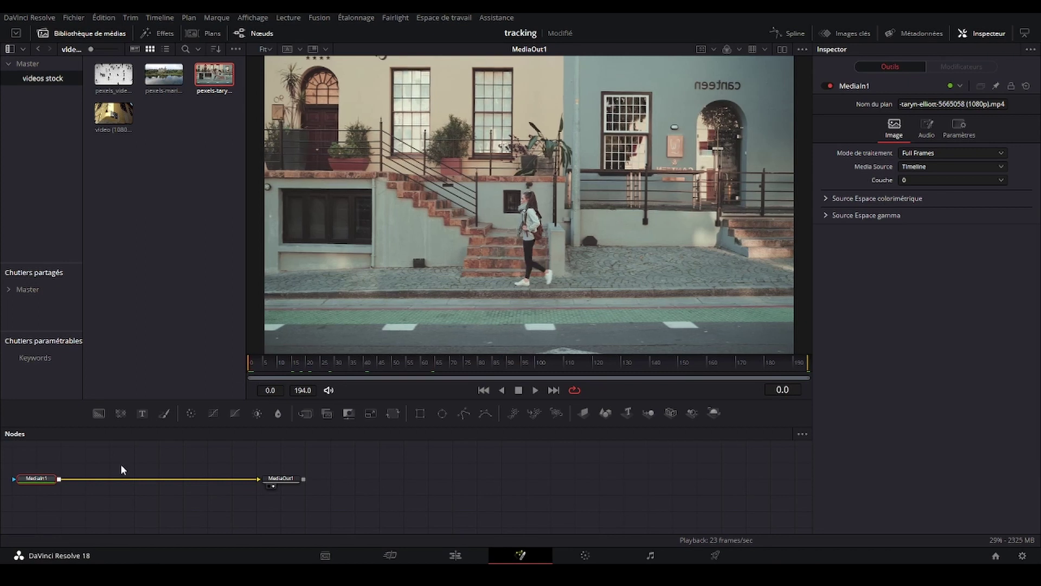
pyautogui.hotkey('shift', 'space')
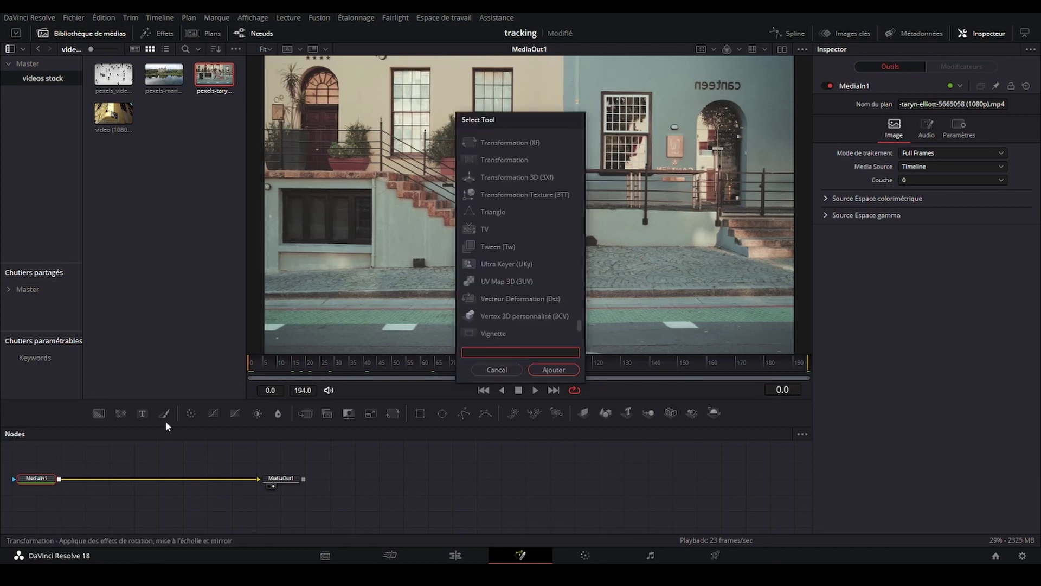
# Add a Tracker node and insert it between MediaIn1 and MediaOut1
pyautogui.write('trac')
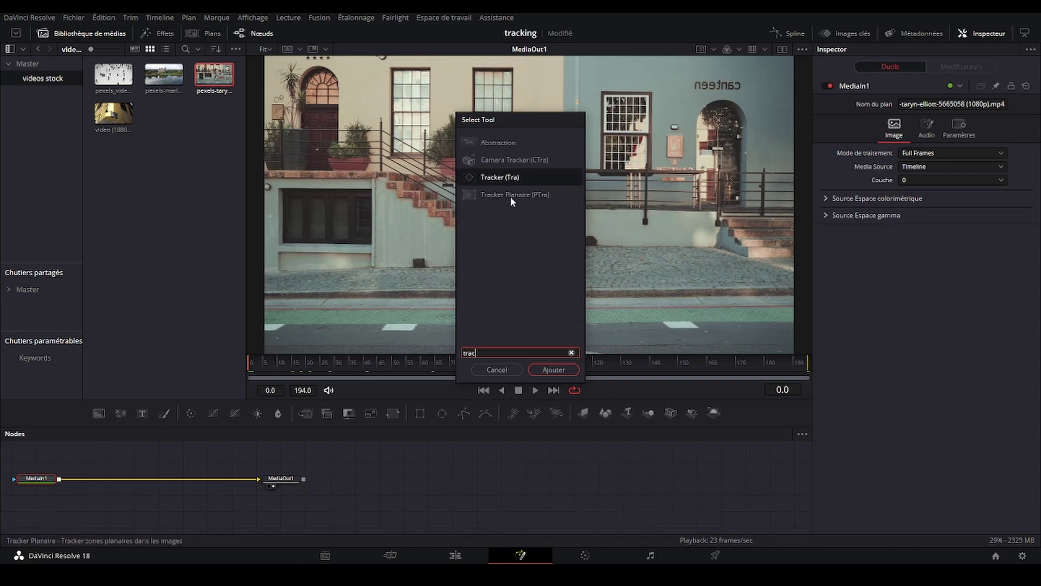
pyautogui.write('ker')
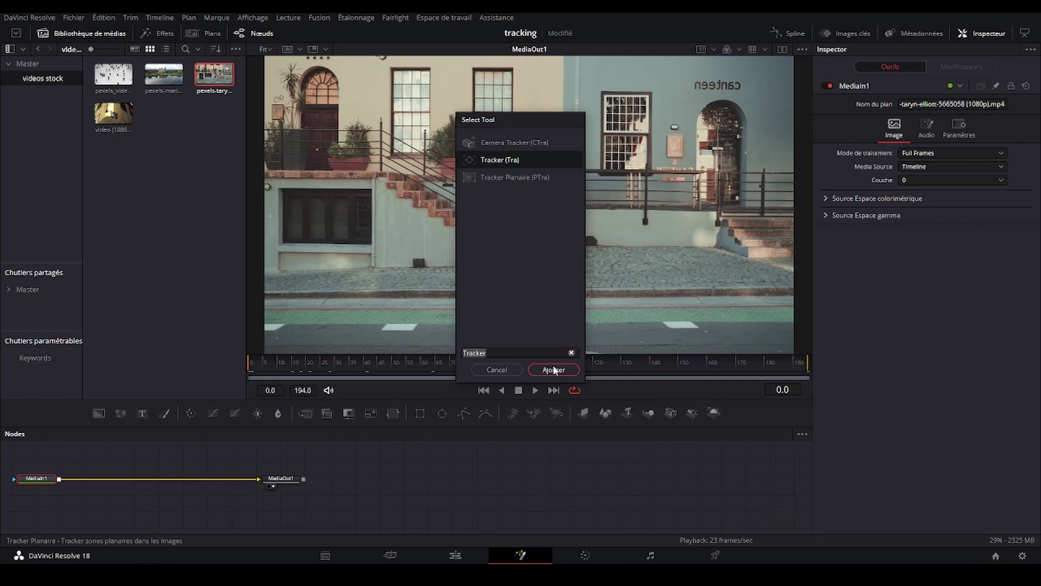
pyautogui.click(554, 369)
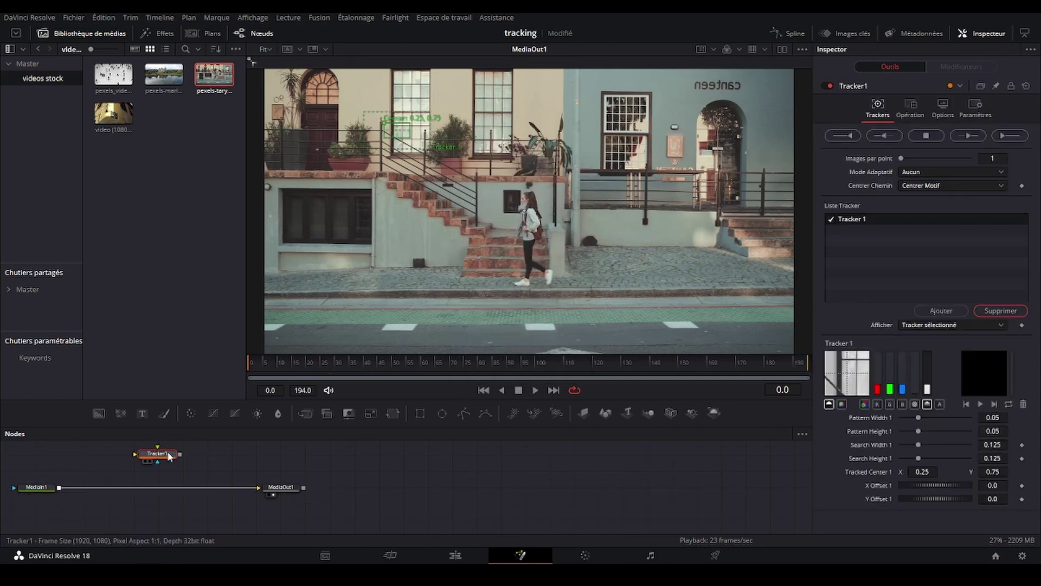
pyautogui.moveTo(170, 456); pyautogui.dragTo(168, 488)
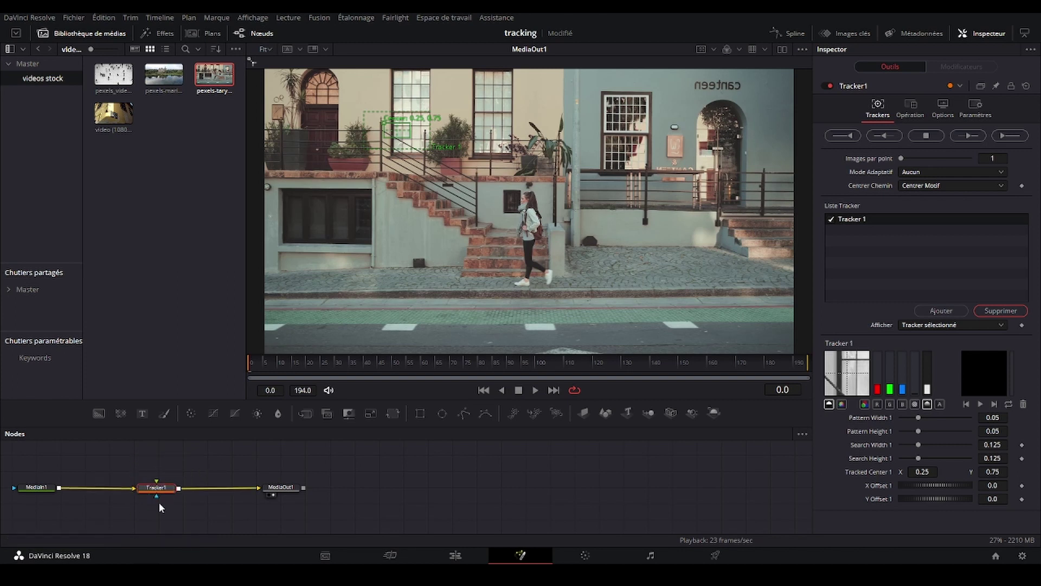
pyautogui.click(155, 487)
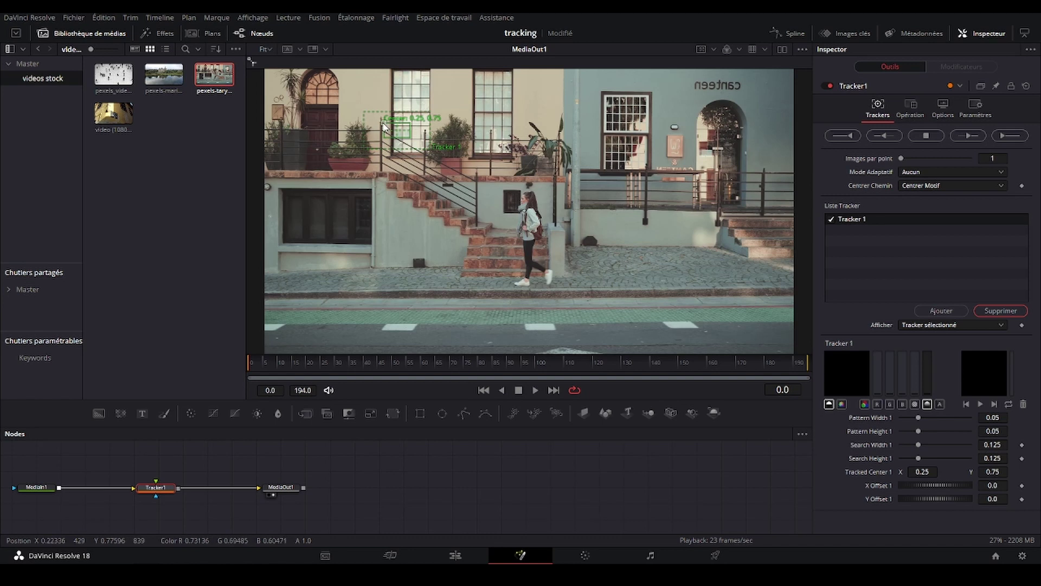
# Move the tracker onto the window beside the stairs and enlarge its pattern and search areas
pyautogui.moveTo(388, 139); pyautogui.dragTo(529, 199)
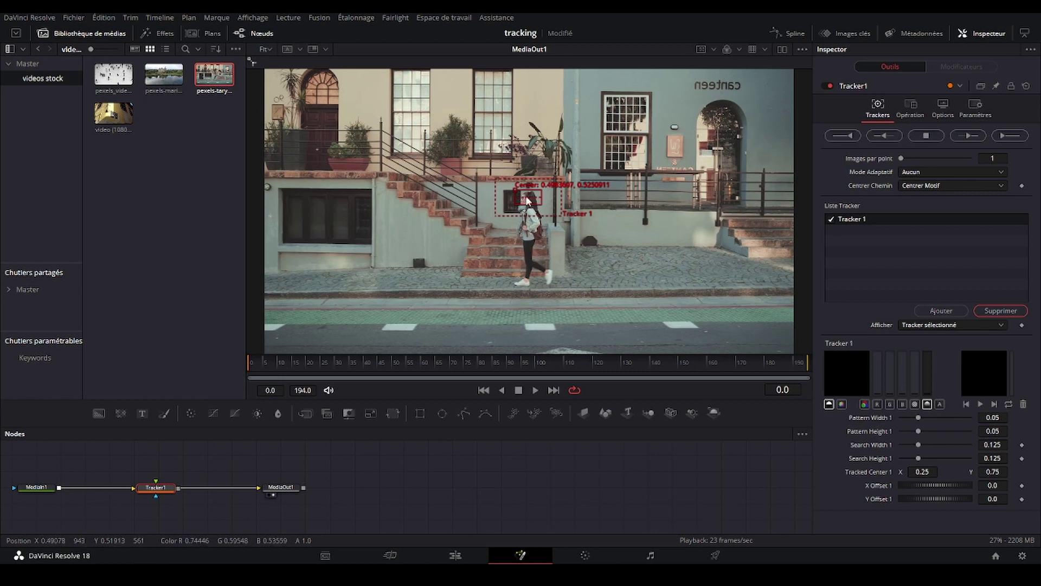
pyautogui.moveTo(540, 204); pyautogui.dragTo(545, 215)
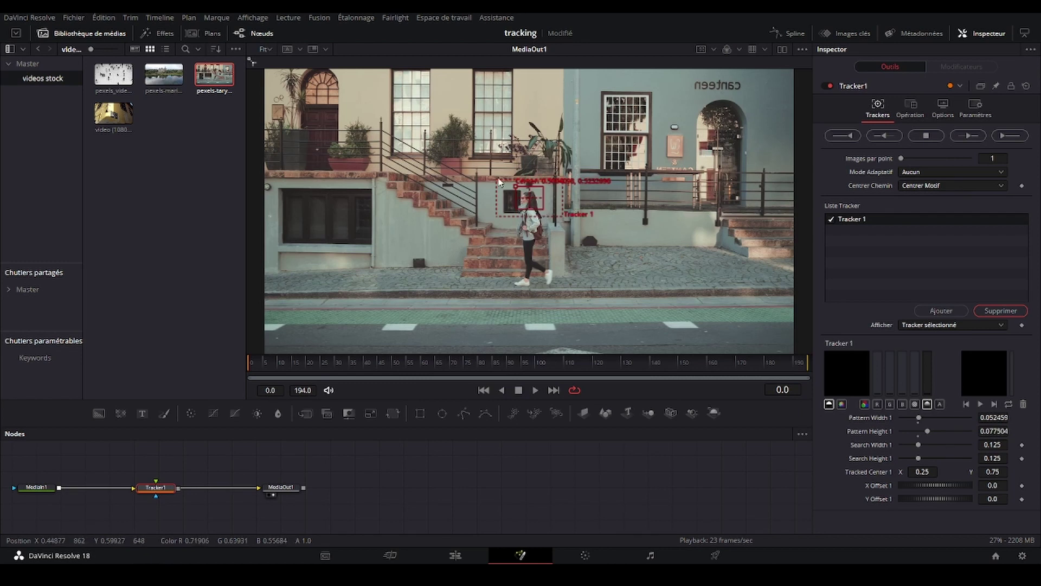
pyautogui.moveTo(499, 184); pyautogui.dragTo(502, 175)
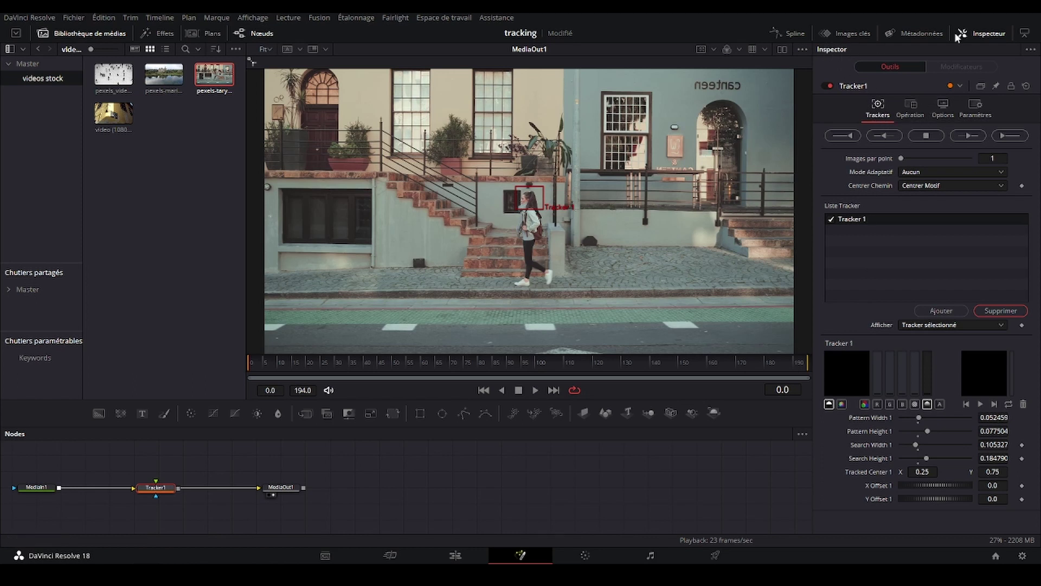
# Set the tracker's adaptive mode to Meilleure correspondance and lower match tolerance below 0.1
pyautogui.click(988, 35)
pyautogui.click(982, 33)
pyautogui.click(919, 170)
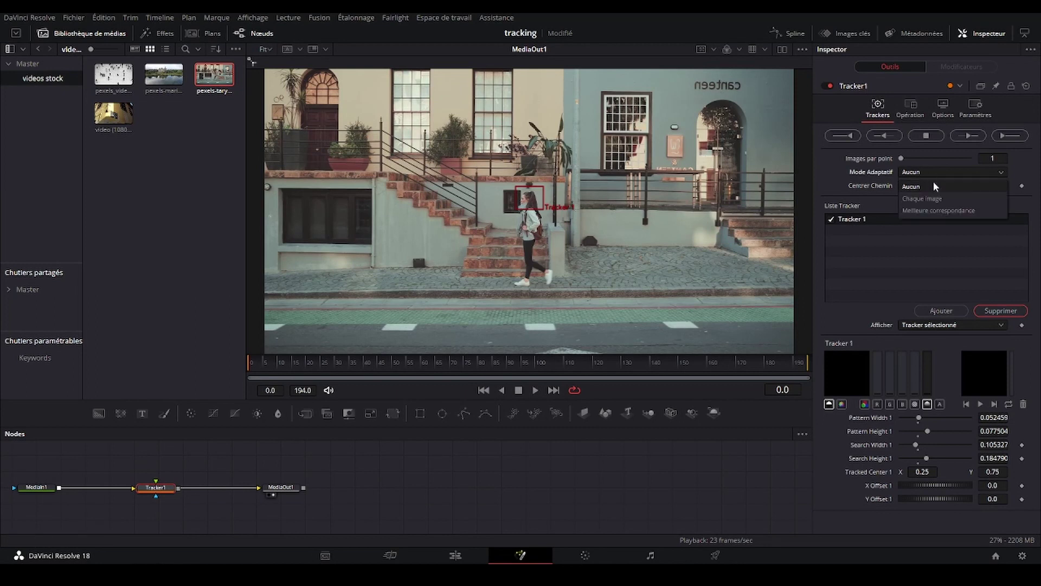
pyautogui.click(926, 210)
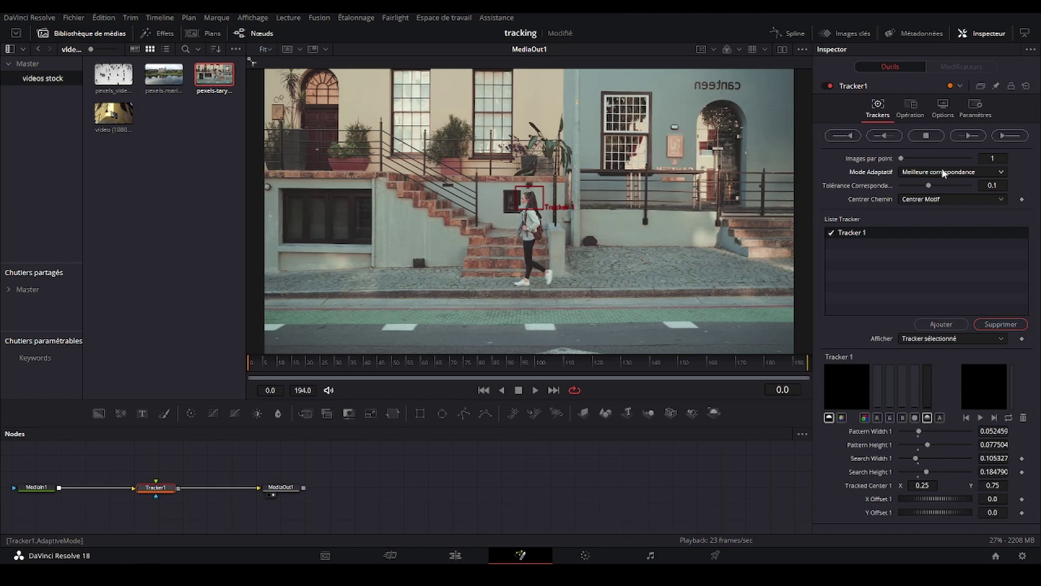
pyautogui.moveTo(930, 187); pyautogui.dragTo(903, 184)
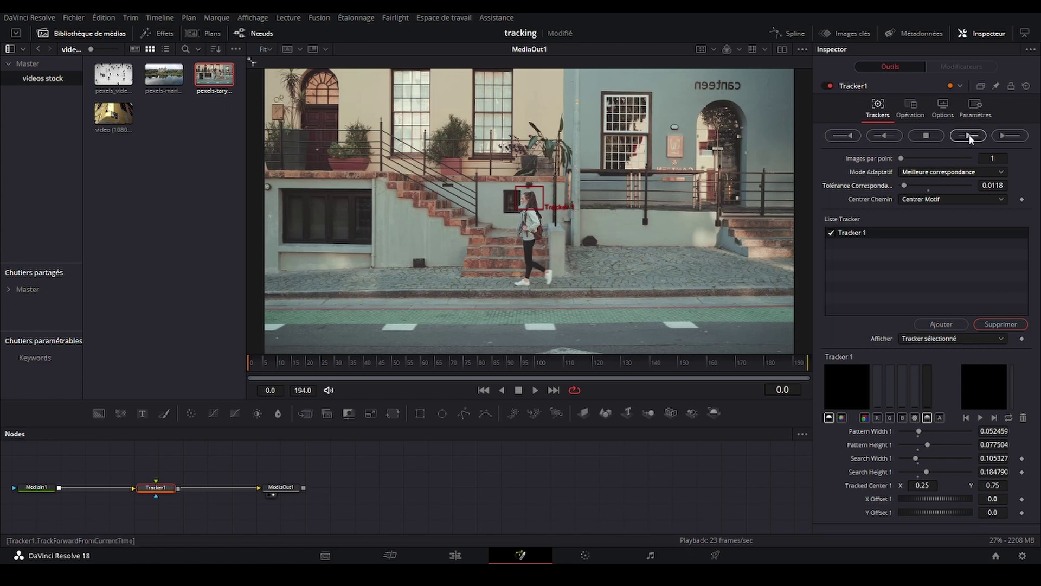
# Track the window forward, repositioning the tracker at frame 61 and resuming the track
pyautogui.click(423, 362)
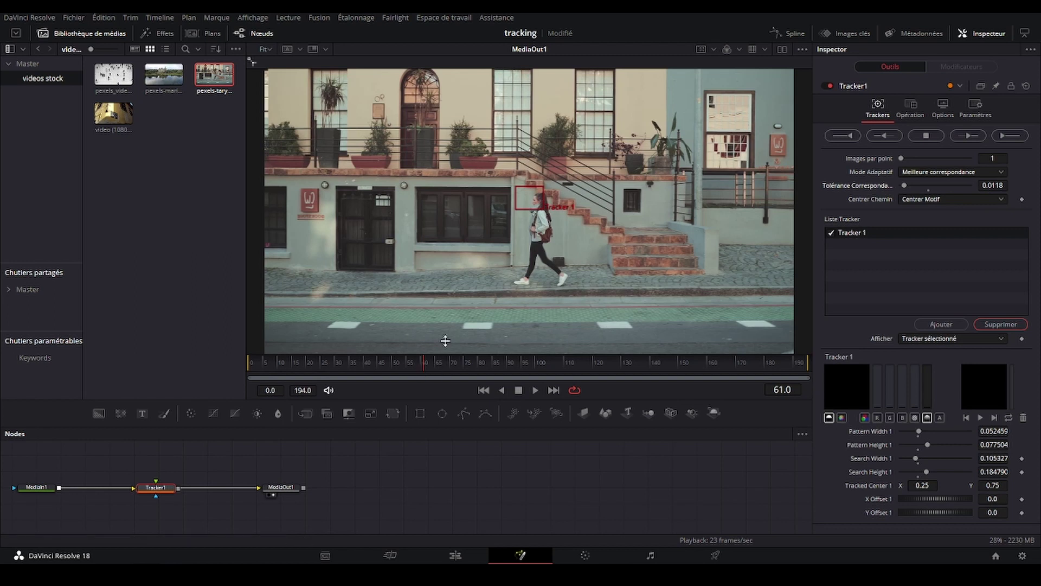
pyautogui.moveTo(516, 186); pyautogui.dragTo(524, 189)
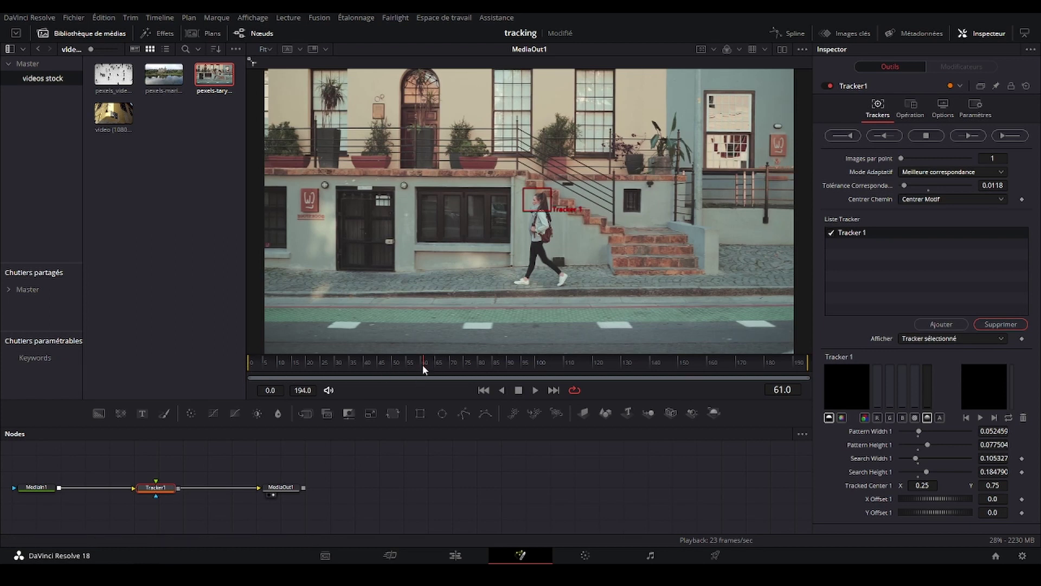
pyautogui.click(1011, 135)
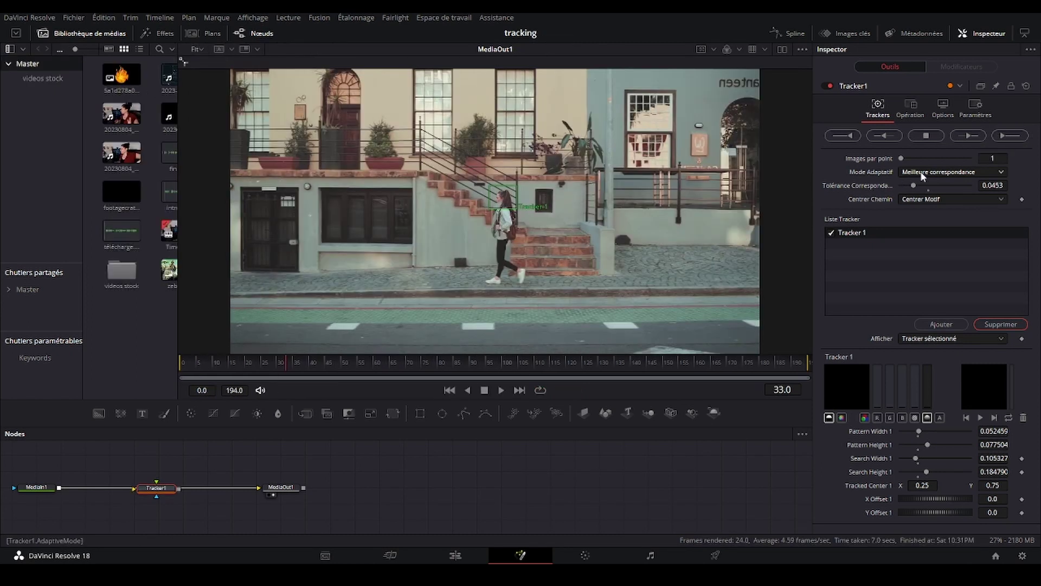
pyautogui.click(1011, 135)
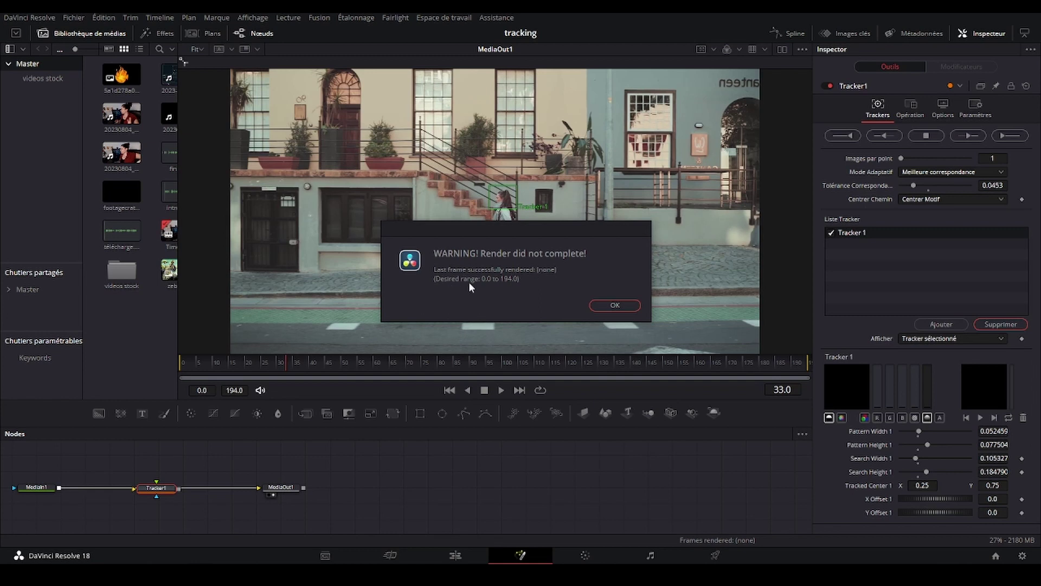
# Dismiss the render-incomplete warning, widen the viewer, start the render range at frame 0, and retry tracking
pyautogui.click(613, 306)
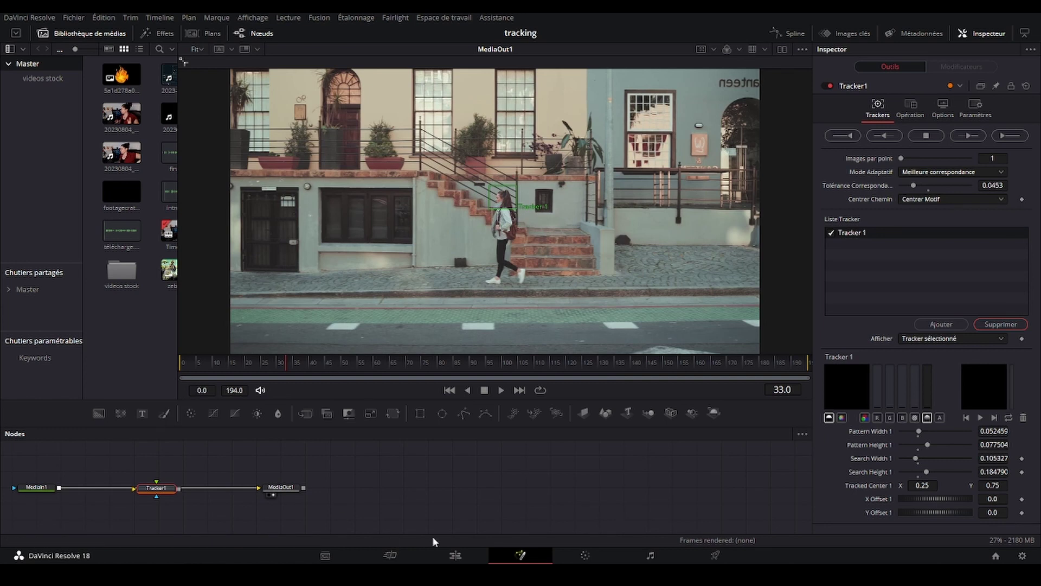
pyautogui.click(454, 556)
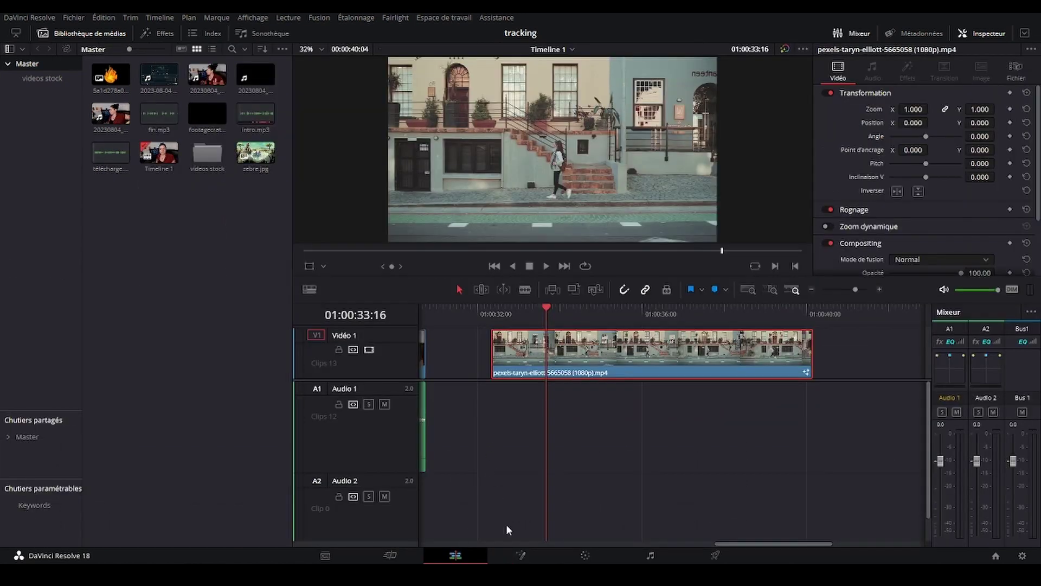
pyautogui.click(518, 554)
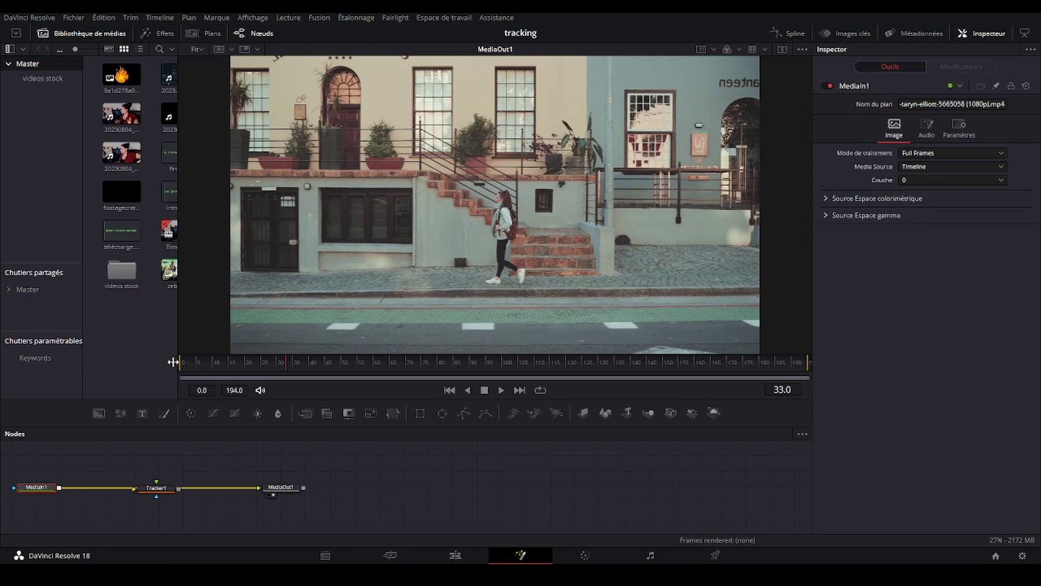
pyautogui.moveTo(173, 362)
pyautogui.mouseDown()
pyautogui.moveTo(85, 370)
pyautogui.moveTo(131, 361)
pyautogui.mouseUp()
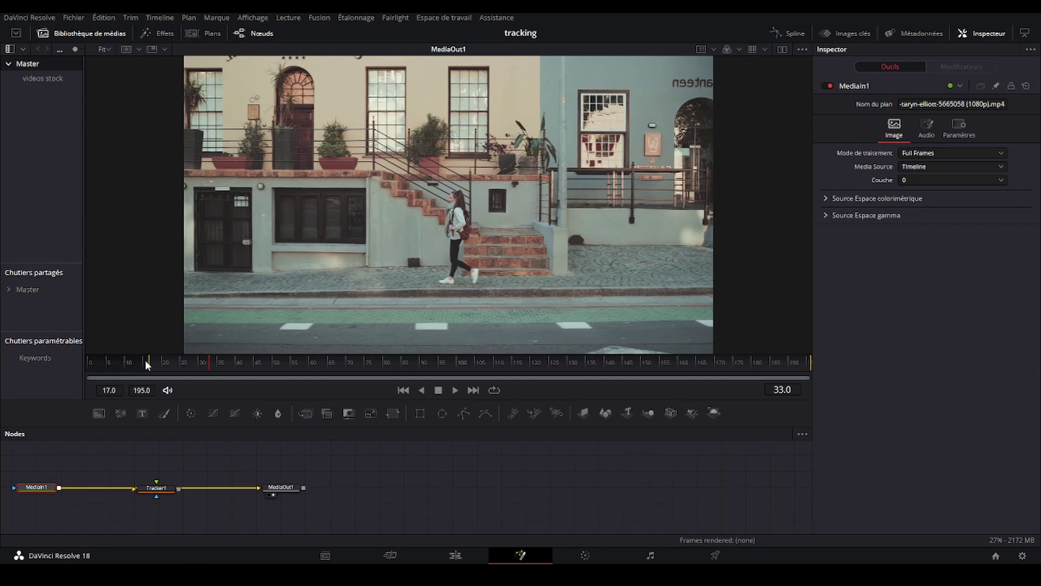
pyautogui.moveTo(148, 363); pyautogui.dragTo(88, 362)
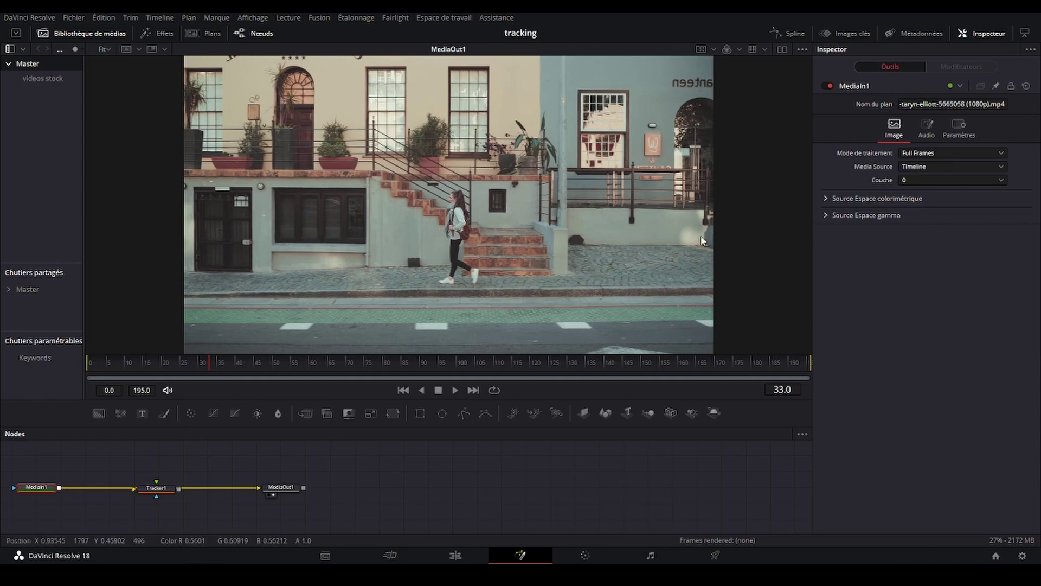
pyautogui.click(156, 488)
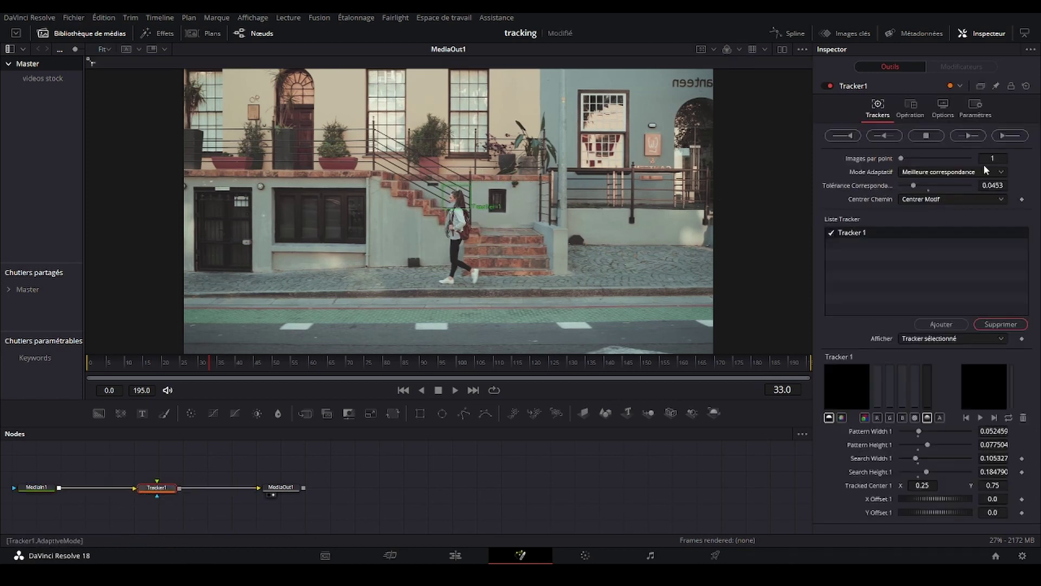
pyautogui.click(1007, 137)
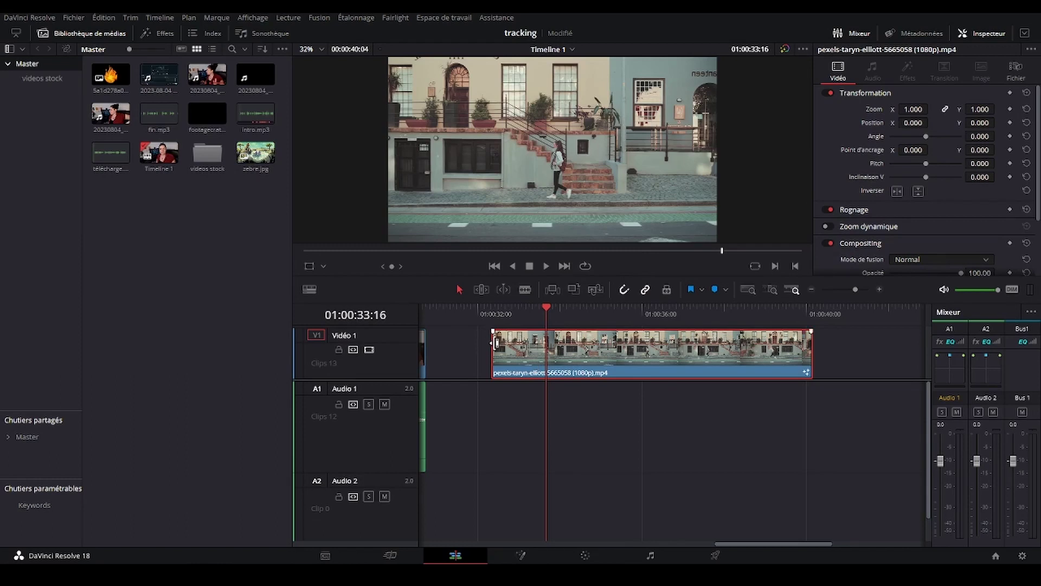
# Trim a few frames off both ends of the street clip on V1 and return to Fusion
pyautogui.moveTo(496, 347); pyautogui.dragTo(499, 347)
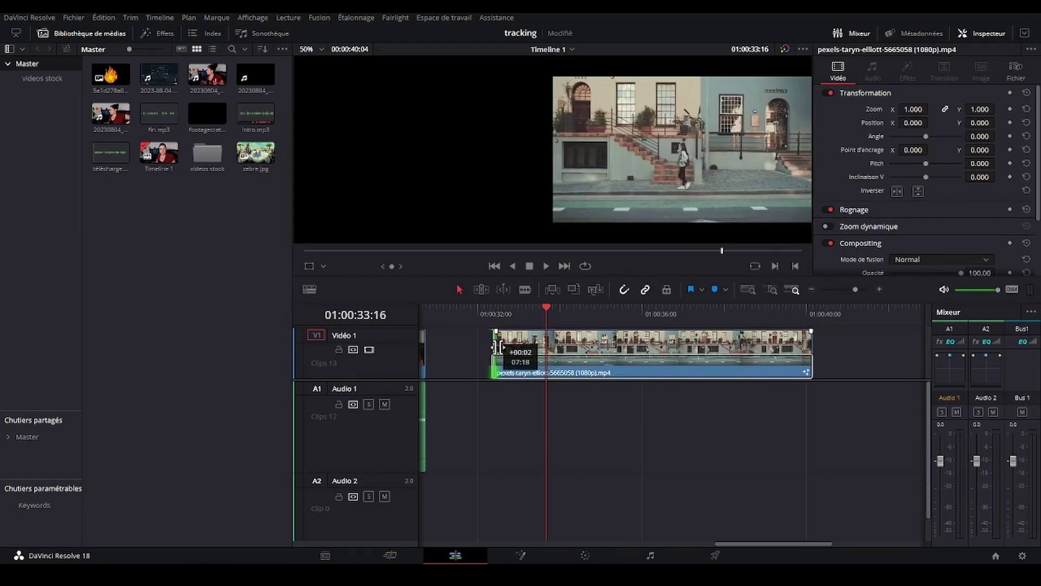
pyautogui.moveTo(812, 348); pyautogui.dragTo(802, 348)
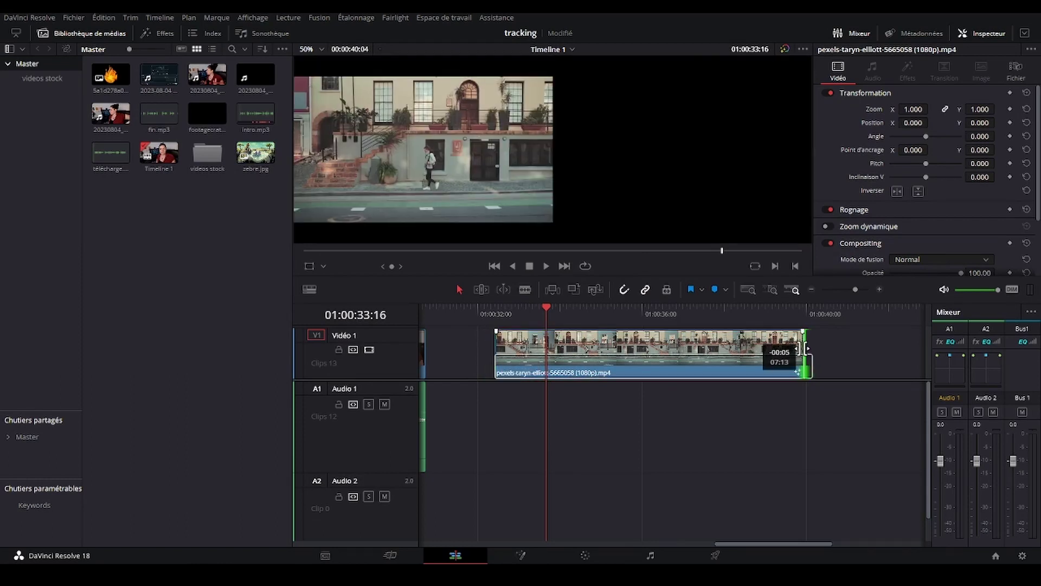
pyautogui.click(512, 557)
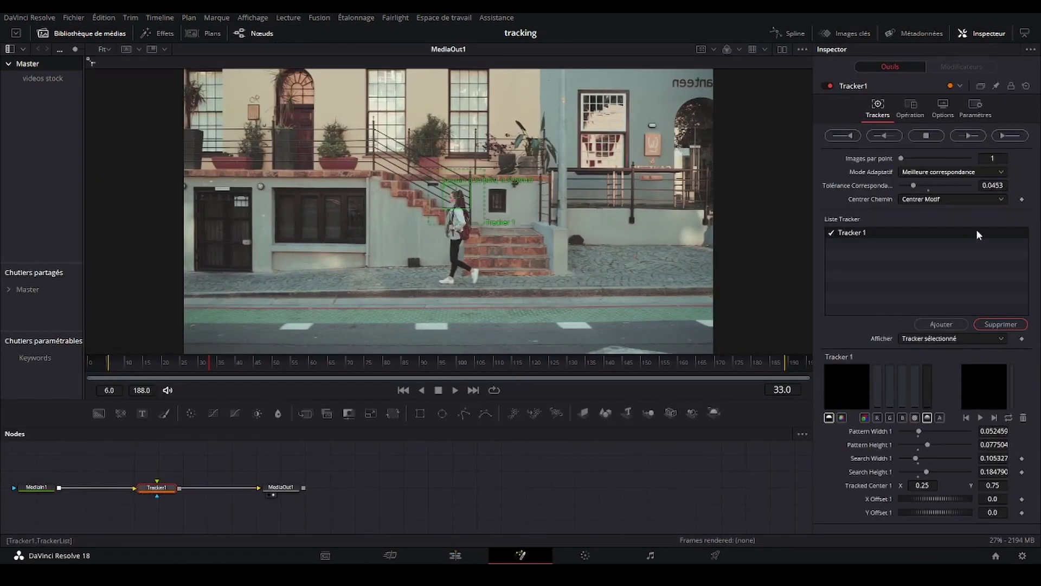
# Replace Tracker1 with a fresh Tracker node, try tracking from frame 6, then cancel the track
pyautogui.press('Delete')
pyautogui.hotkey('shift', 'space')
pyautogui.write('Tracker')
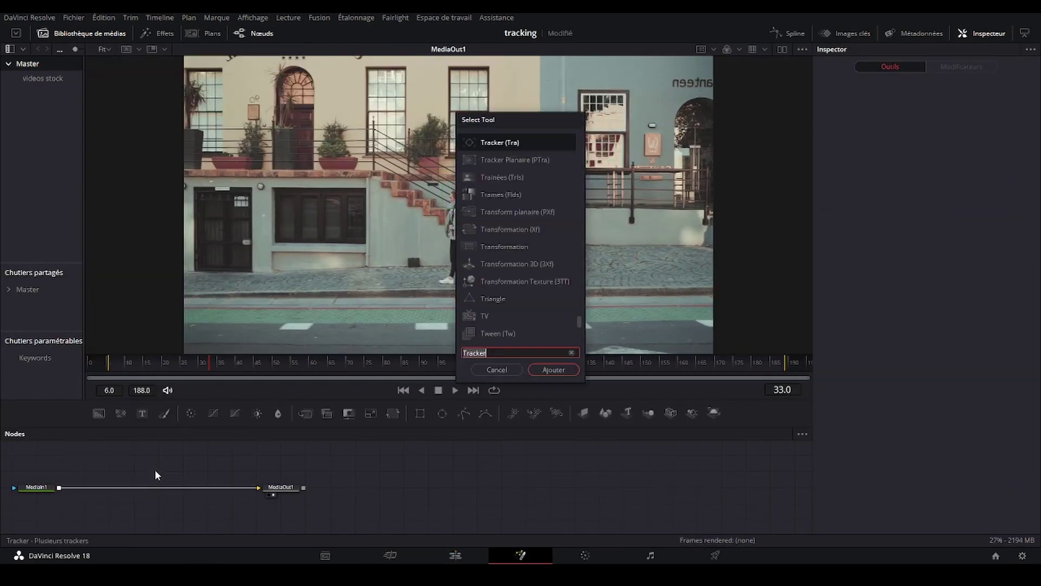
pyautogui.click(537, 371)
pyautogui.moveTo(303, 122)
pyautogui.mouseDown()
pyautogui.moveTo(404, 181)
pyautogui.moveTo(455, 196)
pyautogui.mouseUp()
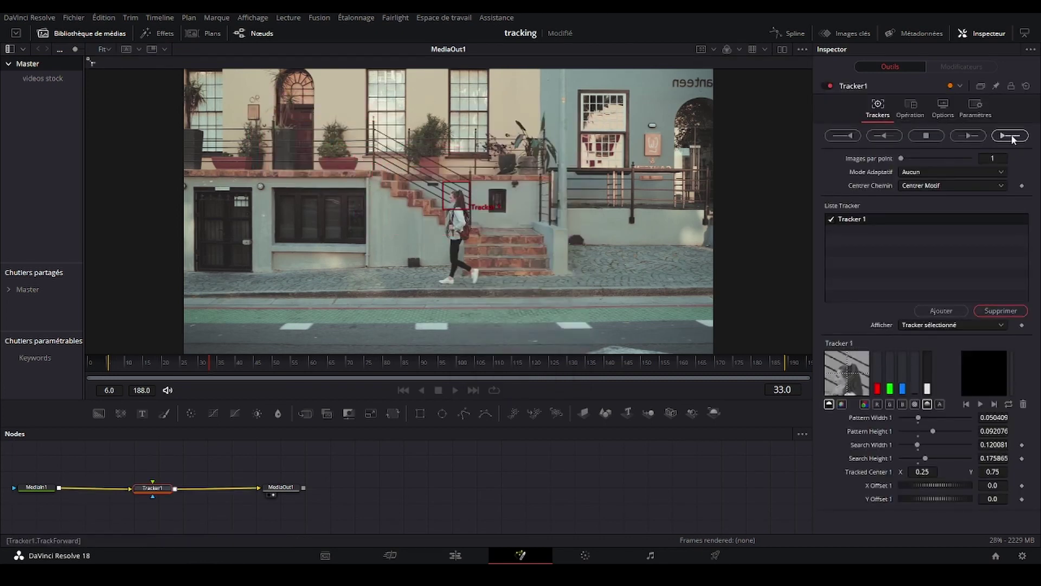
pyautogui.click(1011, 136)
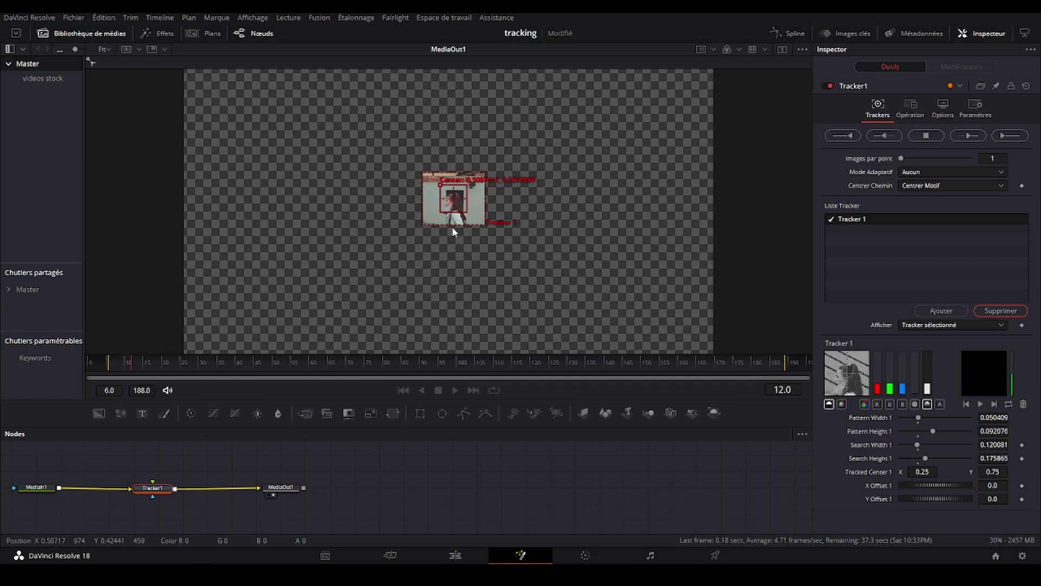
pyautogui.click(1006, 139)
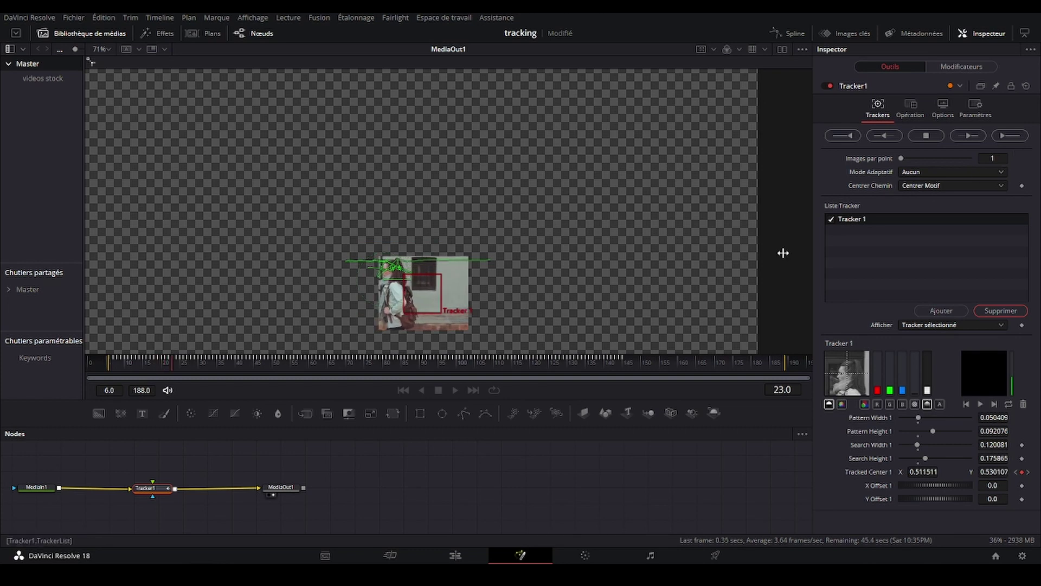
pyautogui.click(941, 136)
pyautogui.click(615, 301)
# Move Tracker1's pattern box onto the walking woman's head
pyautogui.click(122, 483)
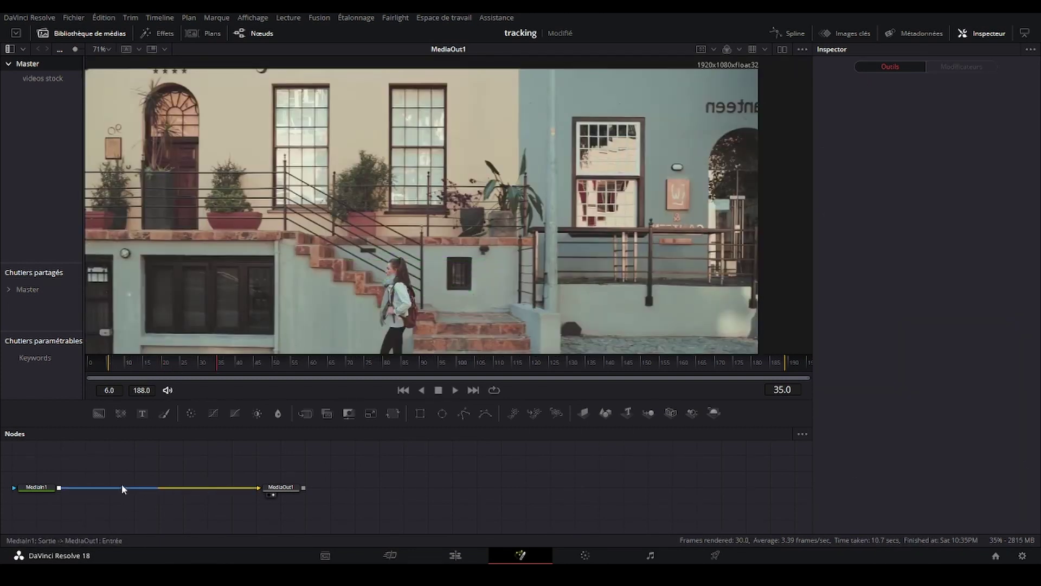
pyautogui.click(149, 490)
pyautogui.moveTo(179, 168)
pyautogui.mouseDown()
pyautogui.moveTo(372, 264)
pyautogui.moveTo(378, 277)
pyautogui.moveTo(382, 266)
pyautogui.mouseUp()
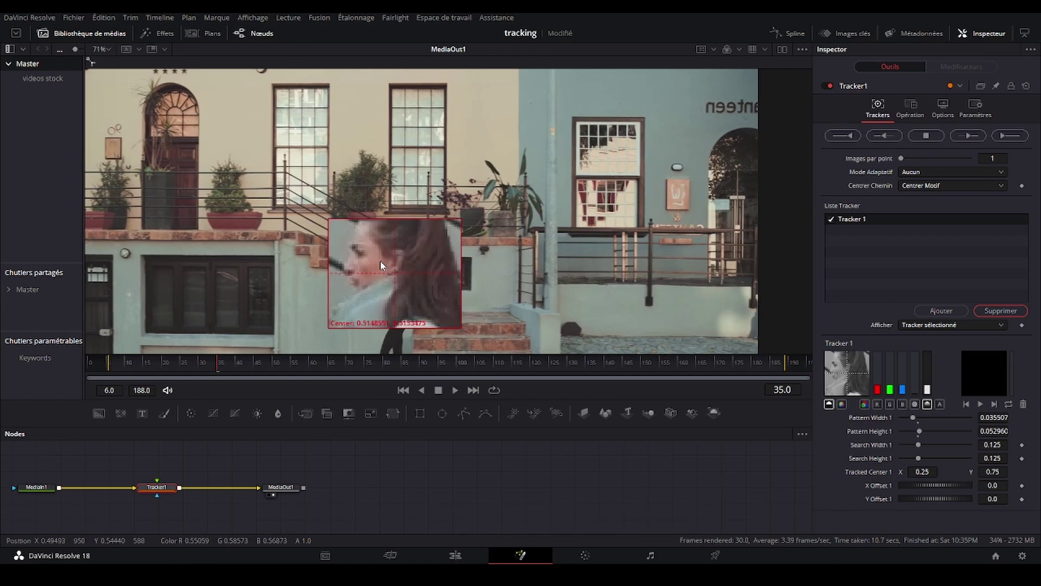
pyautogui.moveTo(381, 264); pyautogui.dragTo(391, 281)
pyautogui.scroll(6, 393, 279)
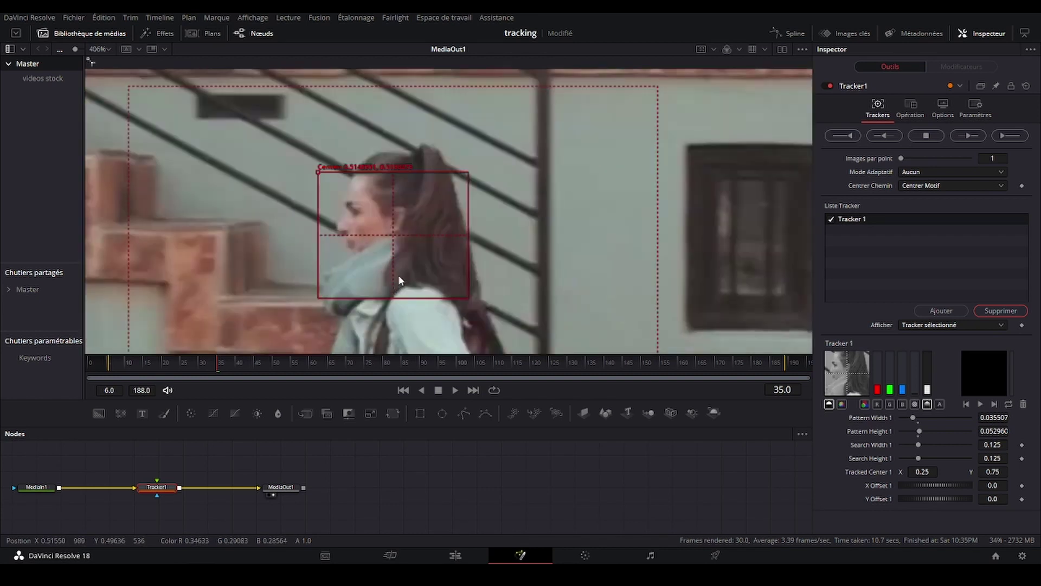
pyautogui.scroll(3, 398, 238)
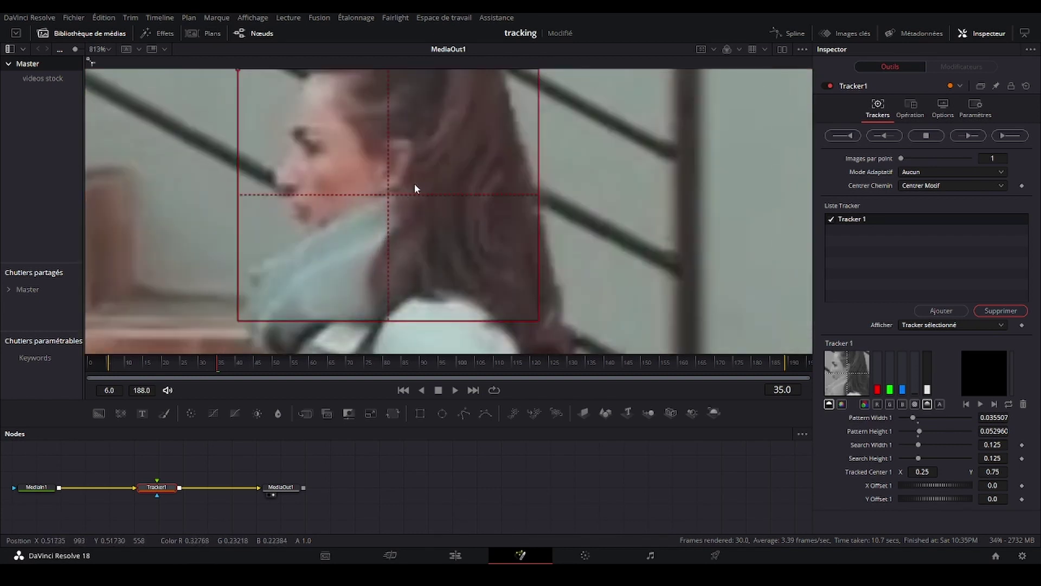
pyautogui.scroll(-5, 370, 181)
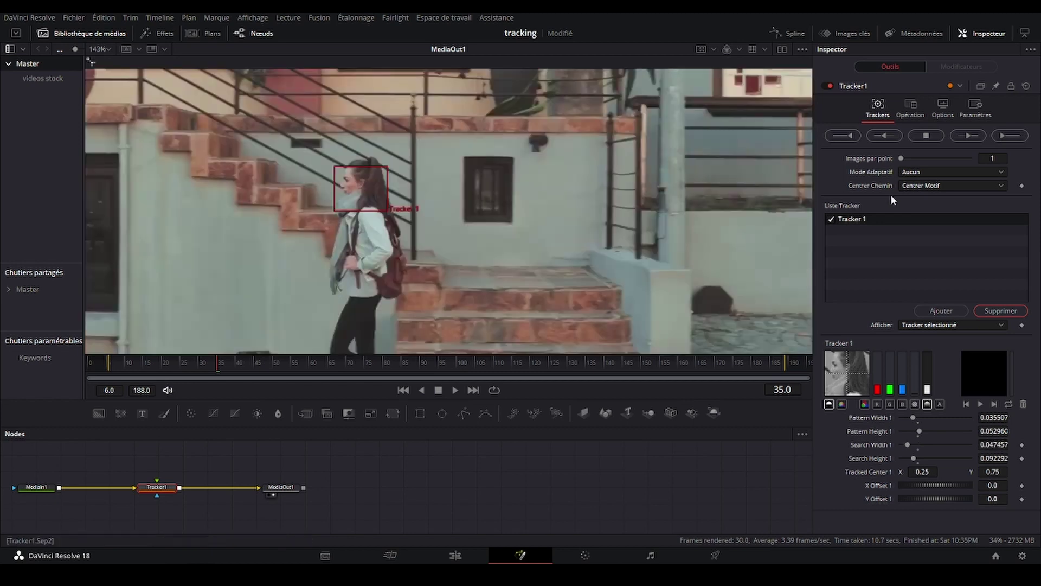
# Track the woman's head forward to frame 188, correcting the drift around frames 143–144
pyautogui.click(1021, 140)
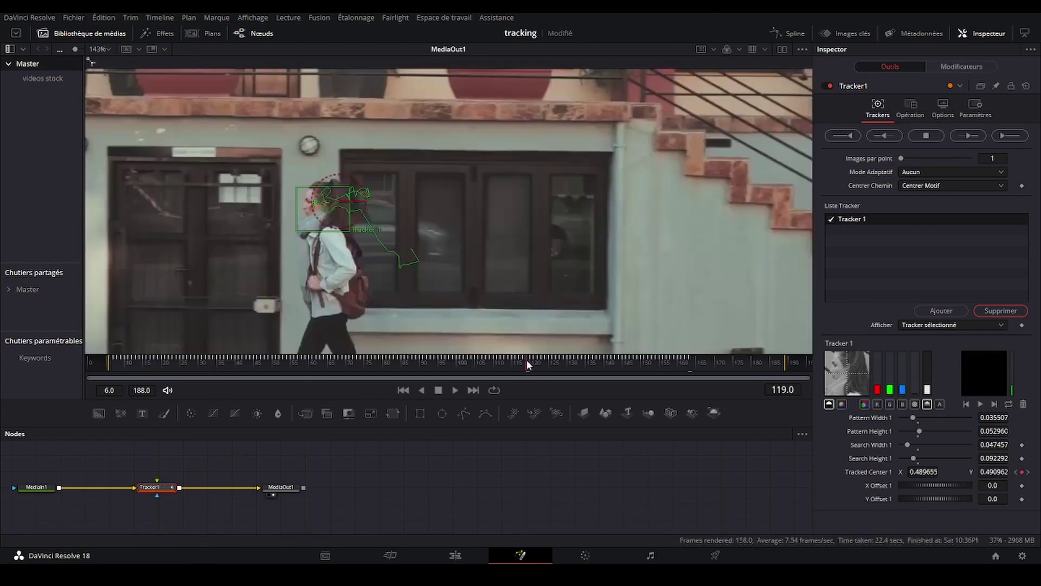
pyautogui.moveTo(526, 359); pyautogui.dragTo(618, 348)
pyautogui.scroll(5, 418, 255)
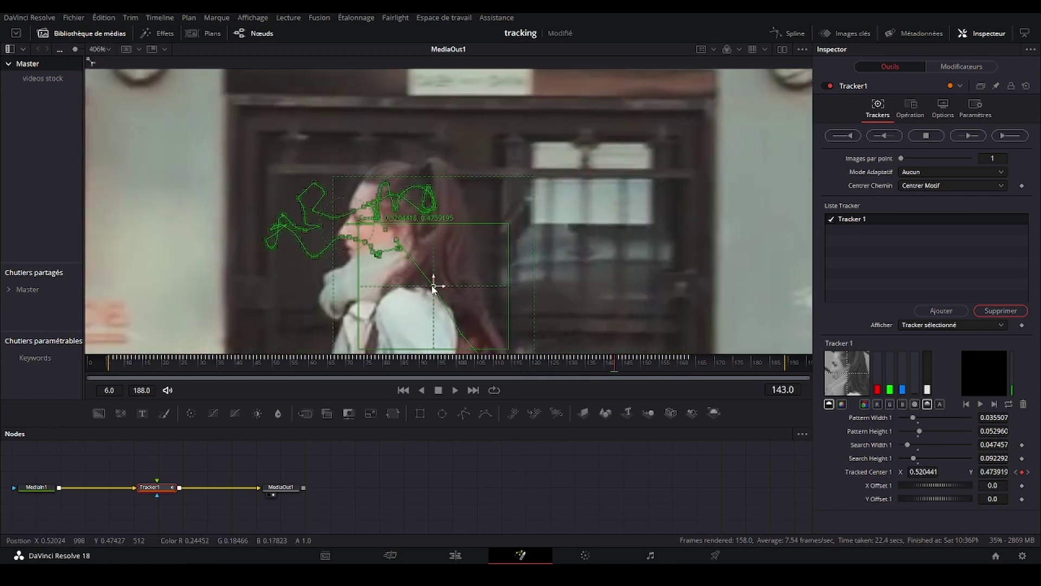
pyautogui.moveTo(435, 284); pyautogui.dragTo(394, 240)
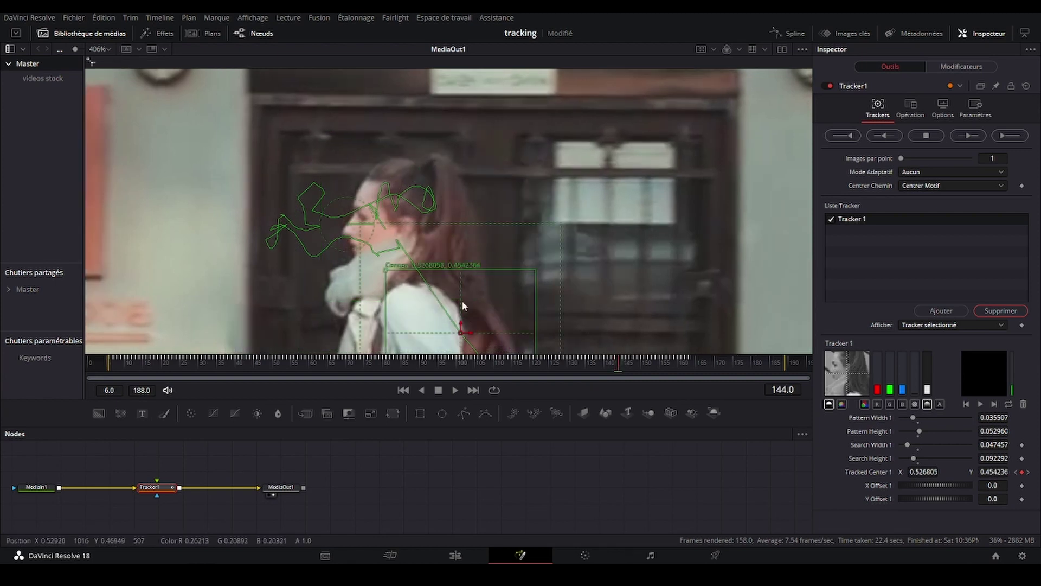
pyautogui.moveTo(461, 333); pyautogui.dragTo(400, 237)
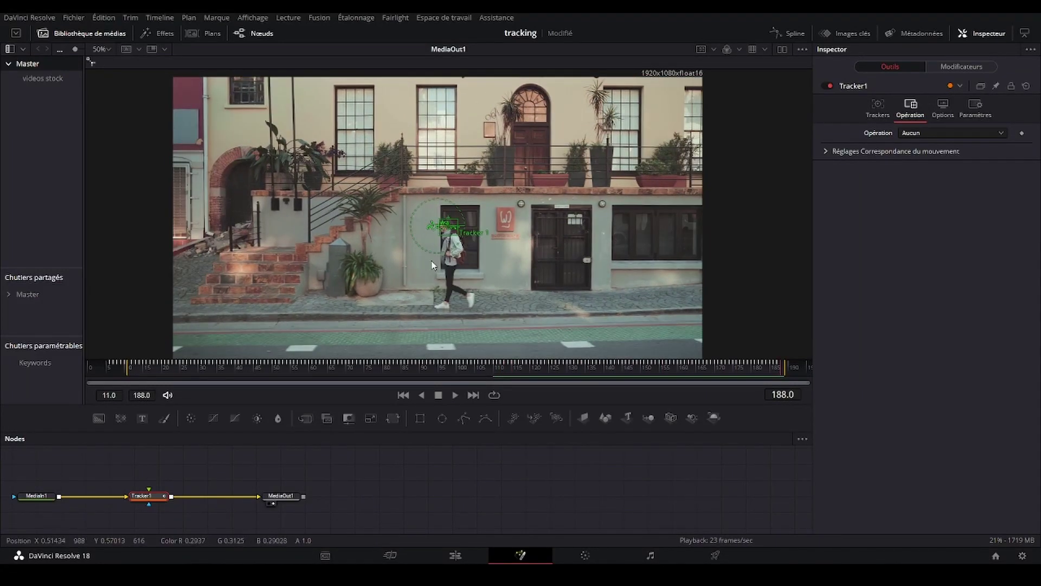
# Deselect the tracker node, then select Tracker1 again in the Nodes panel
pyautogui.click(453, 224)
pyautogui.click(156, 449)
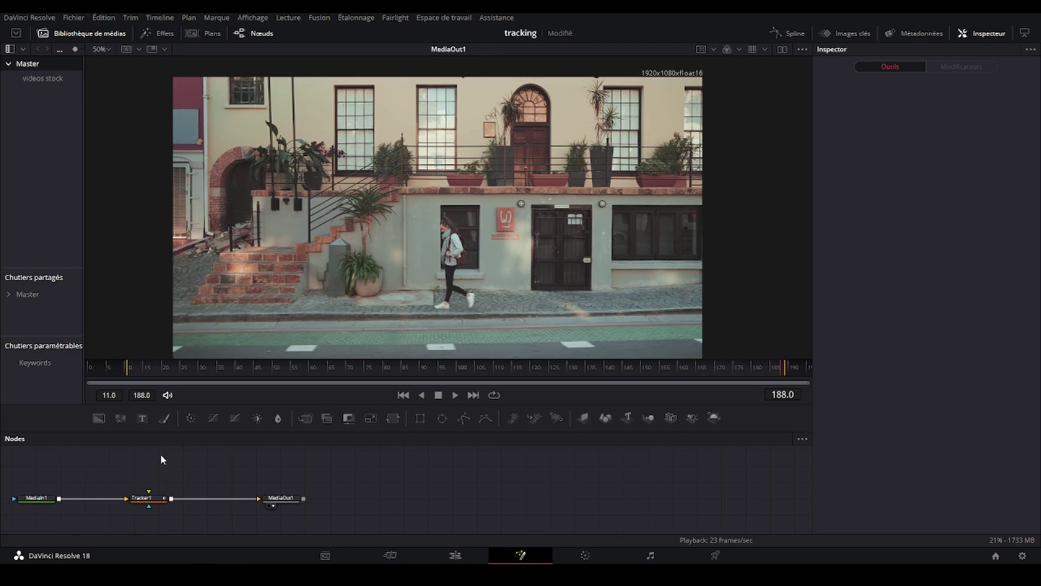
pyautogui.click(151, 495)
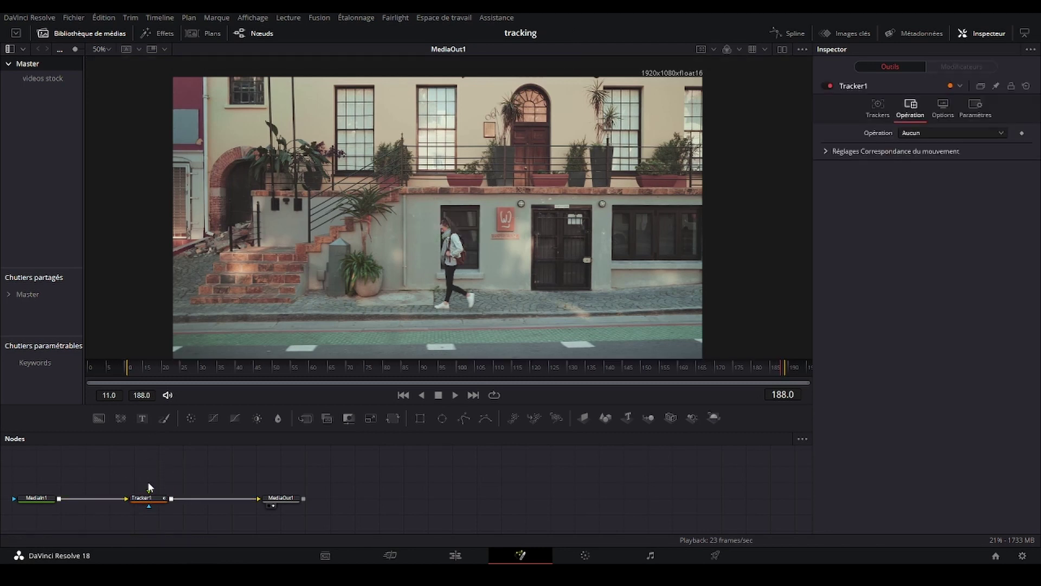
# Add a Text1 node above Tracker1 with the caption 'Je marche seule' in Open Sans
pyautogui.click(142, 416)
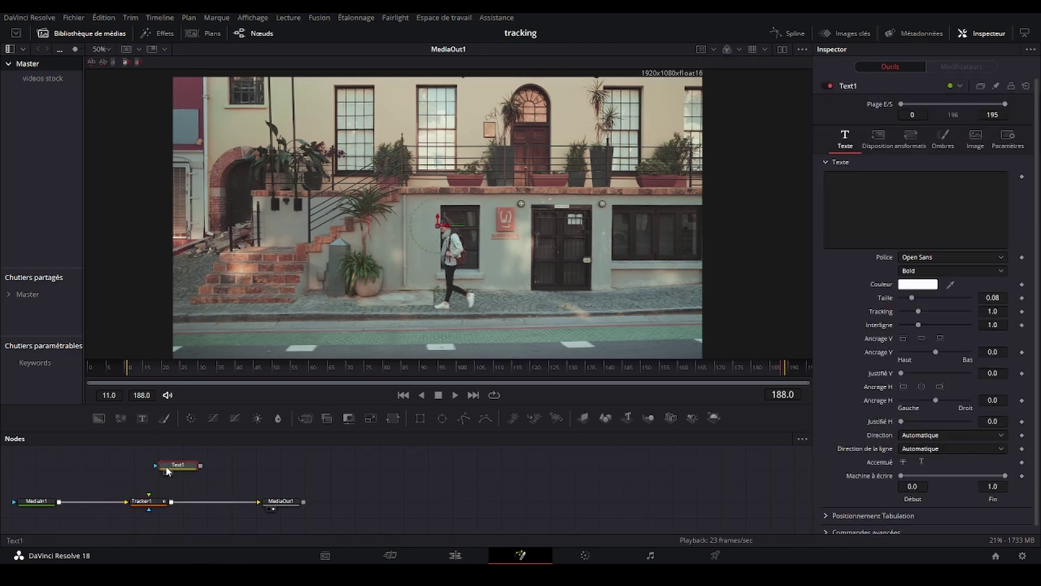
pyautogui.moveTo(162, 463); pyautogui.dragTo(135, 461)
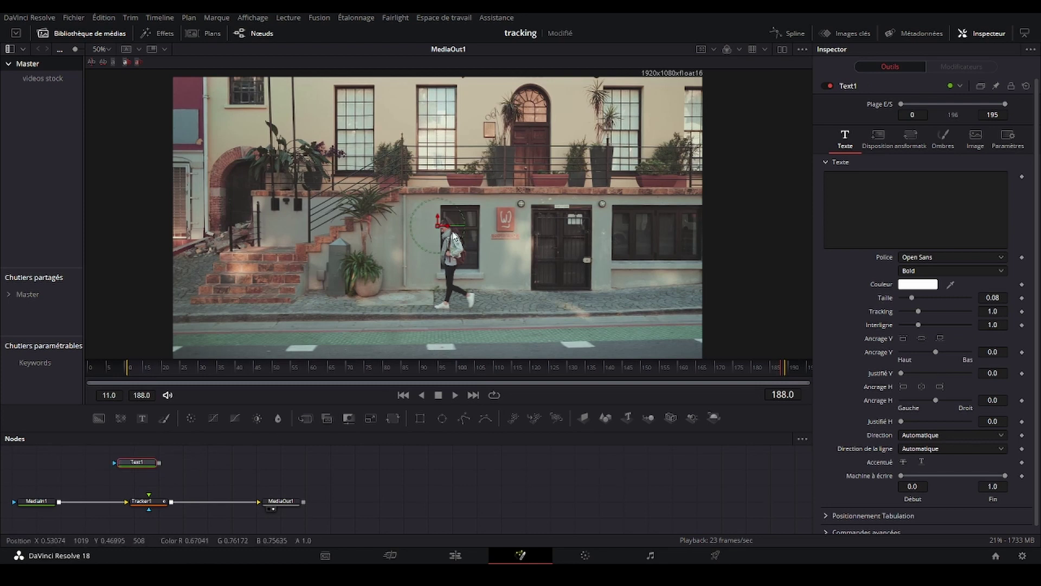
pyautogui.click(868, 184)
pyautogui.write('Je marche seule')
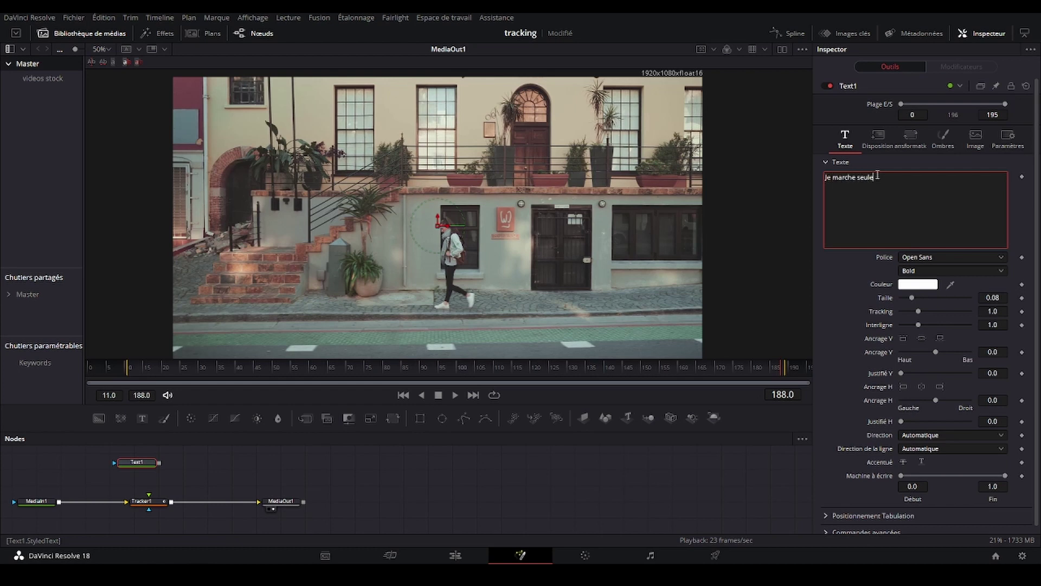
pyautogui.click(929, 259)
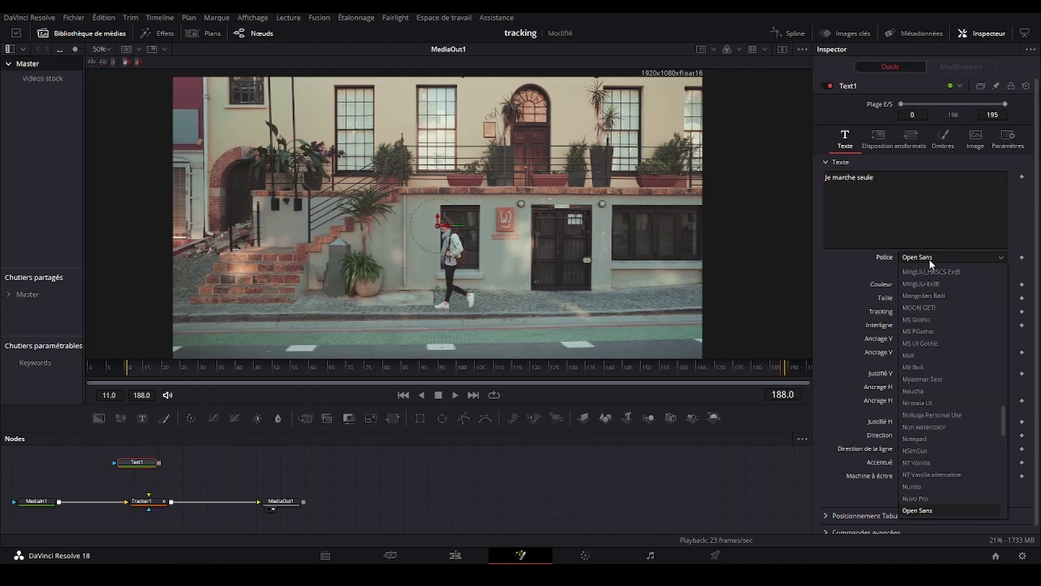
pyautogui.click(924, 238)
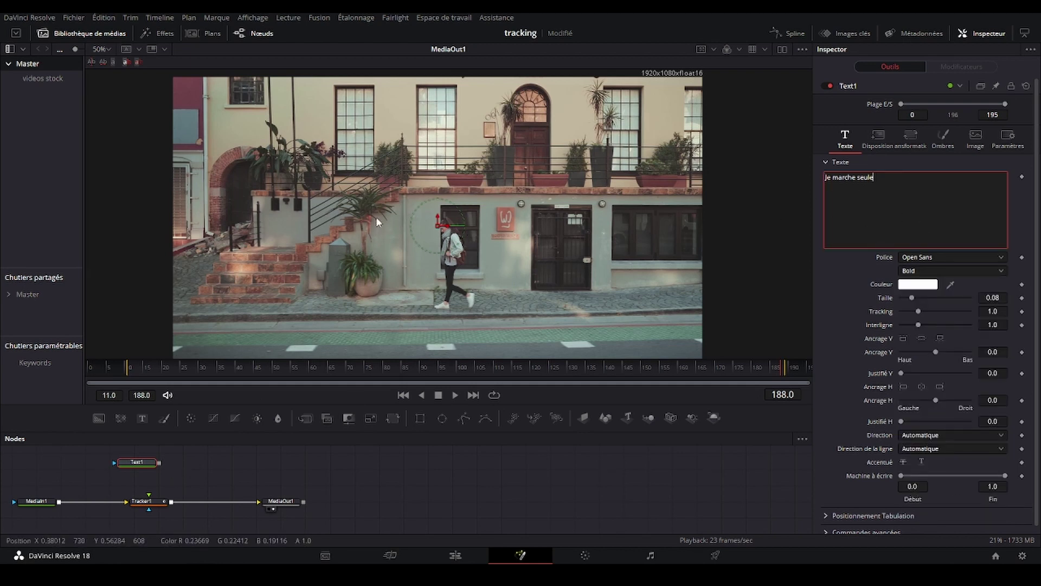
pyautogui.click(153, 503)
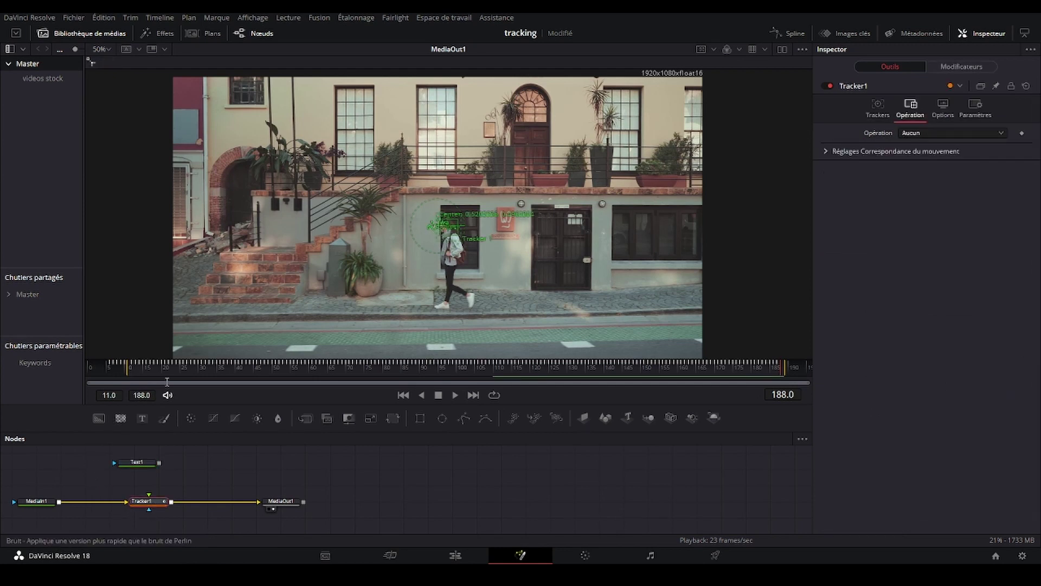
# Set Tracker1's operation to Correspondance du mouvement (match move)
pyautogui.click(874, 116)
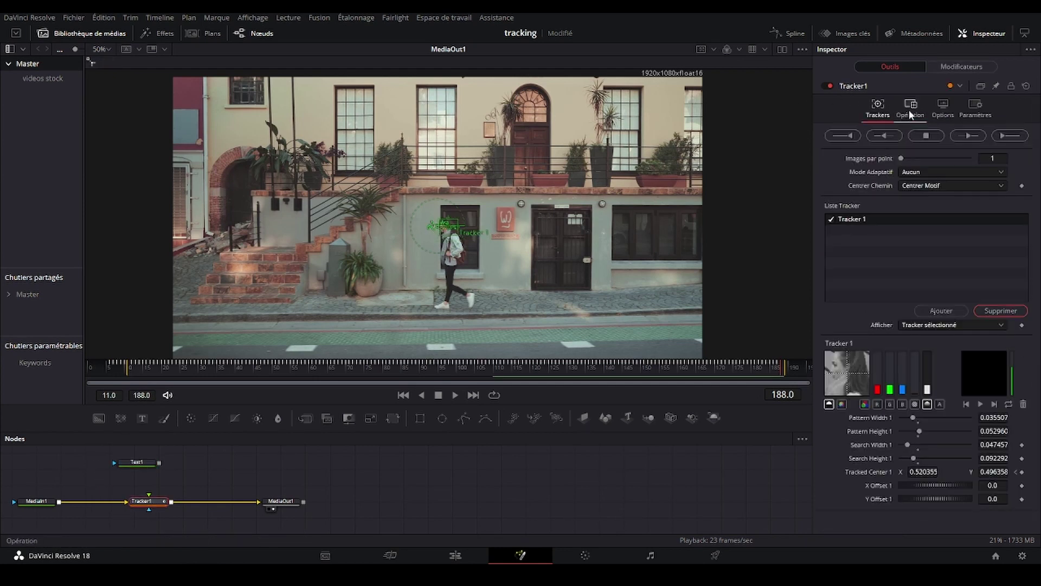
pyautogui.click(911, 105)
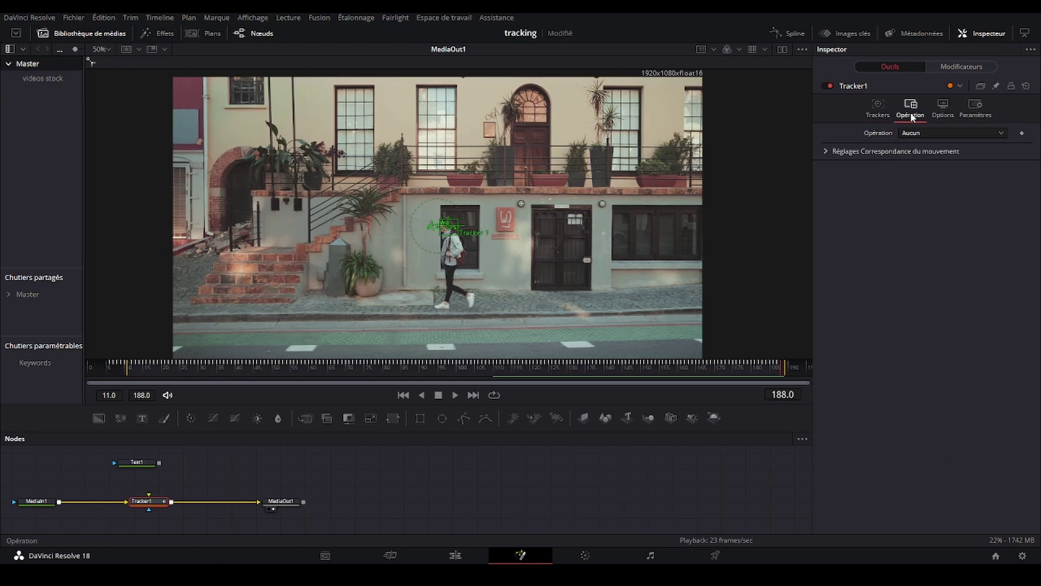
pyautogui.click(919, 132)
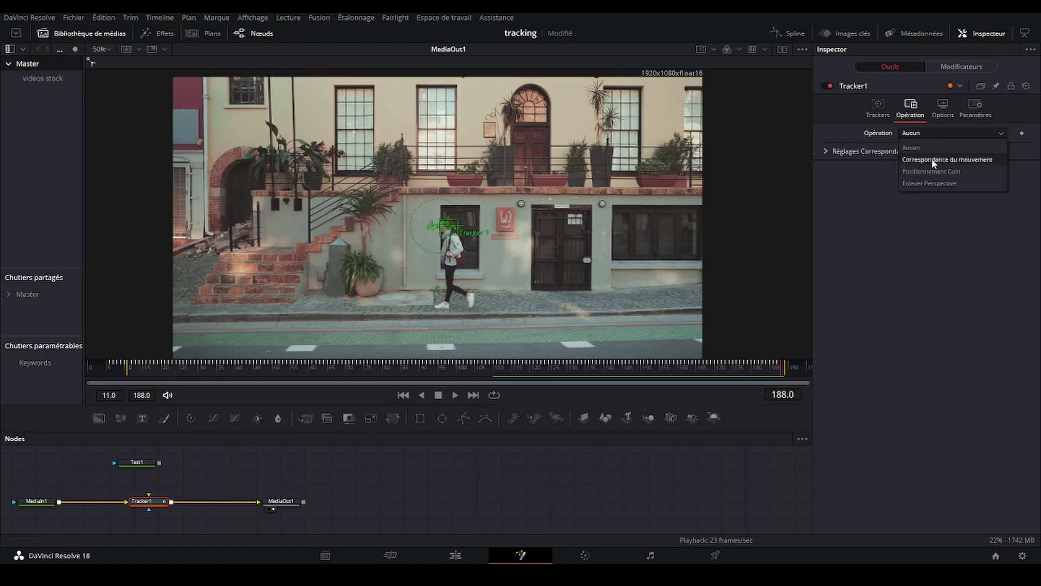
pyautogui.click(938, 159)
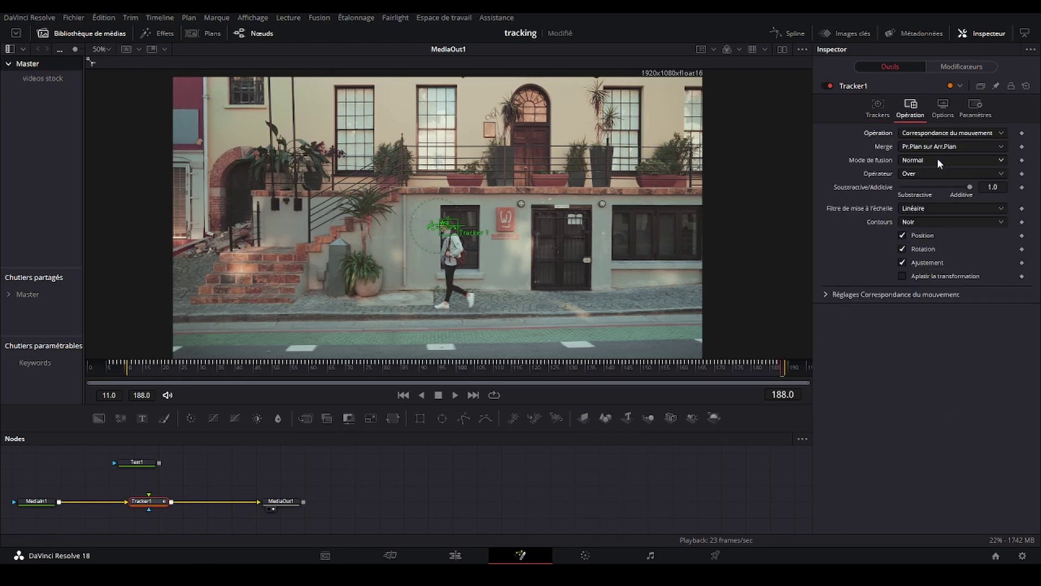
# Connect Text1's output into Tracker1 and set the text font to Neucha
pyautogui.click(142, 464)
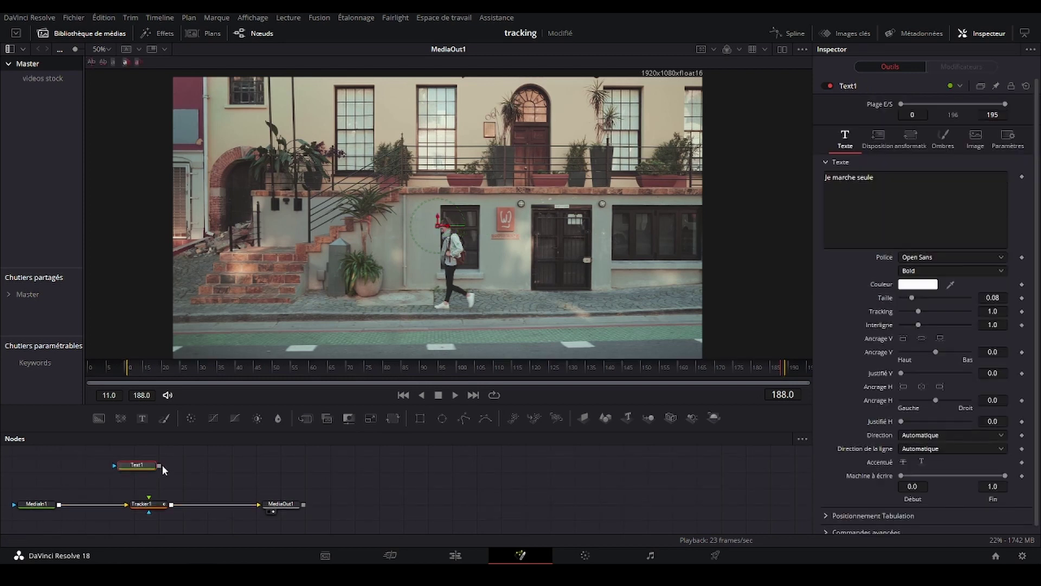
pyautogui.moveTo(160, 465); pyautogui.dragTo(153, 497)
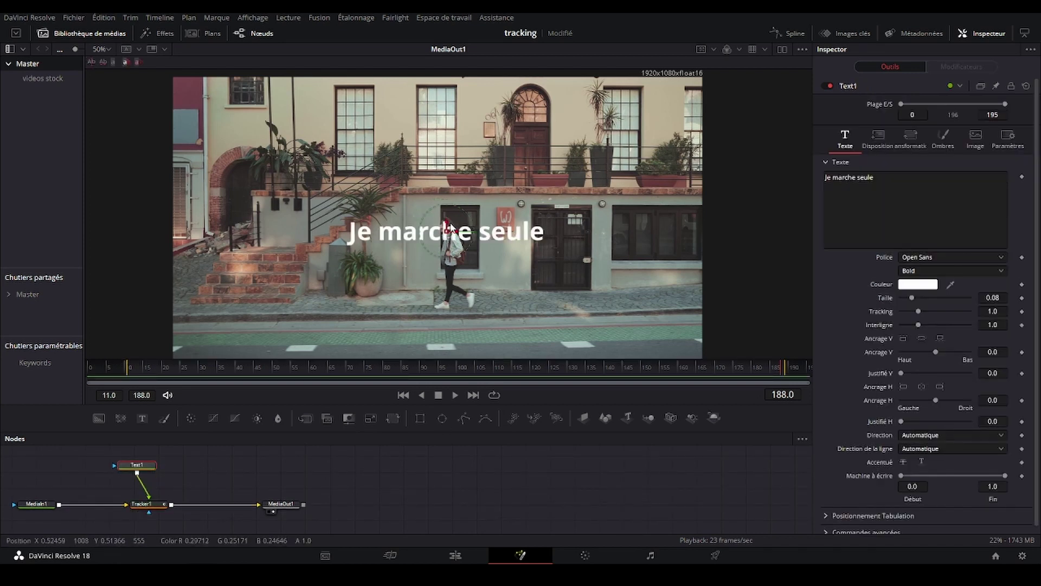
pyautogui.click(955, 258)
pyautogui.press('n')
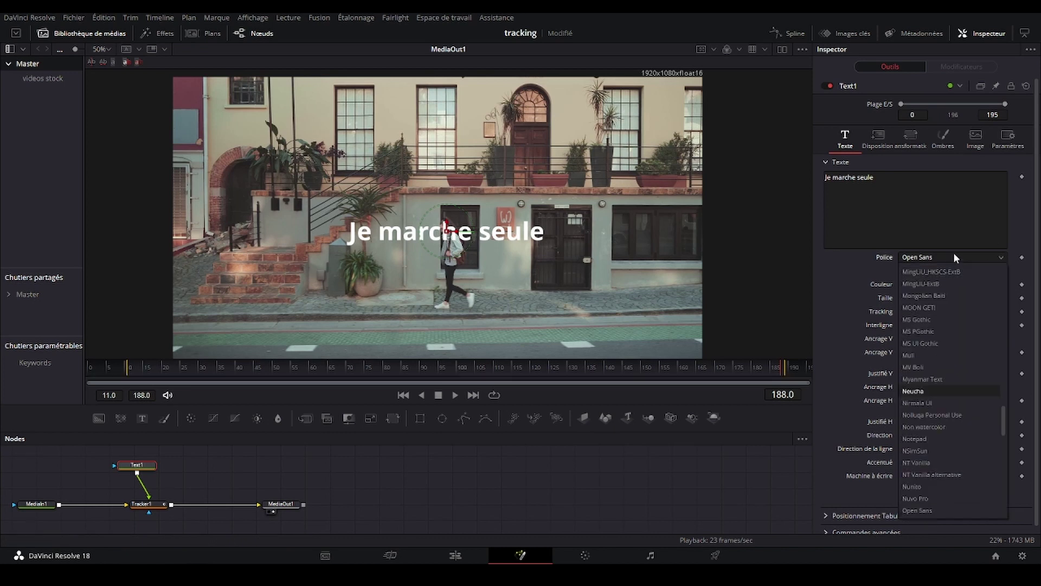
pyautogui.press('Return')
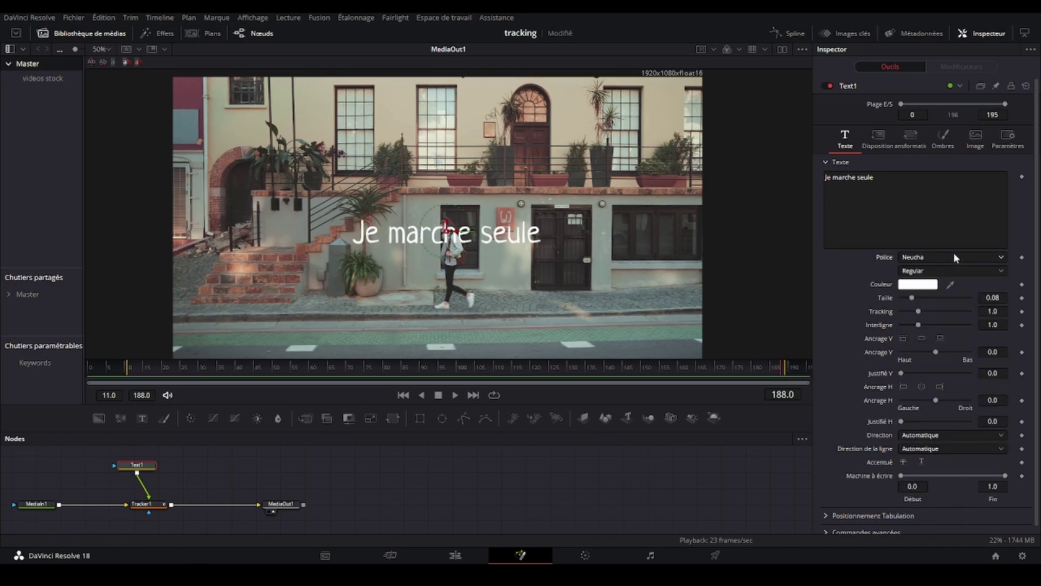
# Place the title just above the woman's head, scale it to about 0.58, and review playback
pyautogui.moveTo(440, 241); pyautogui.dragTo(445, 202)
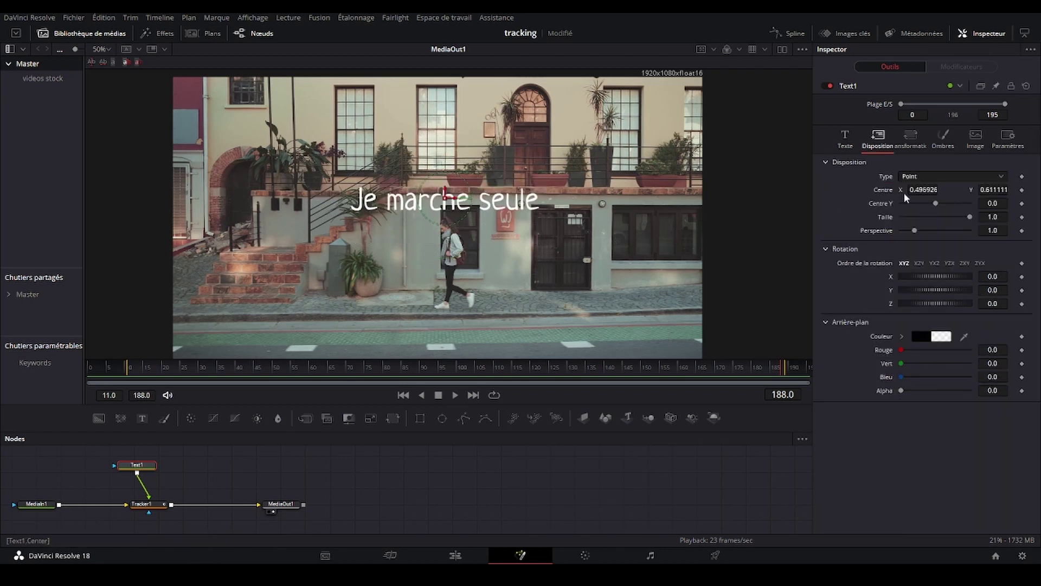
pyautogui.moveTo(924, 190)
pyautogui.mouseDown()
pyautogui.moveTo(1023, 186)
pyautogui.moveTo(993, 187)
pyautogui.mouseUp()
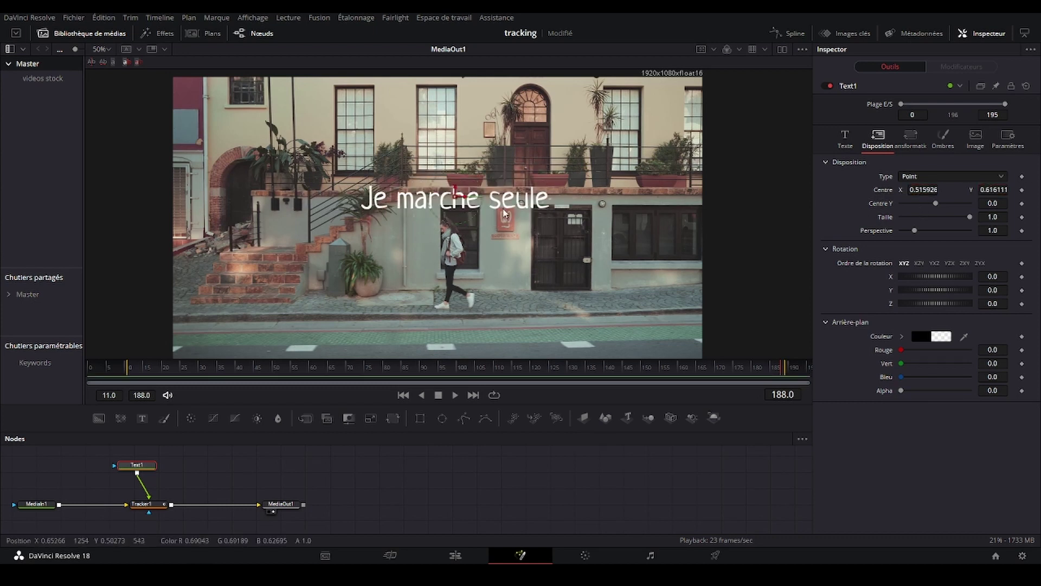
pyautogui.moveTo(455, 199); pyautogui.dragTo(448, 198)
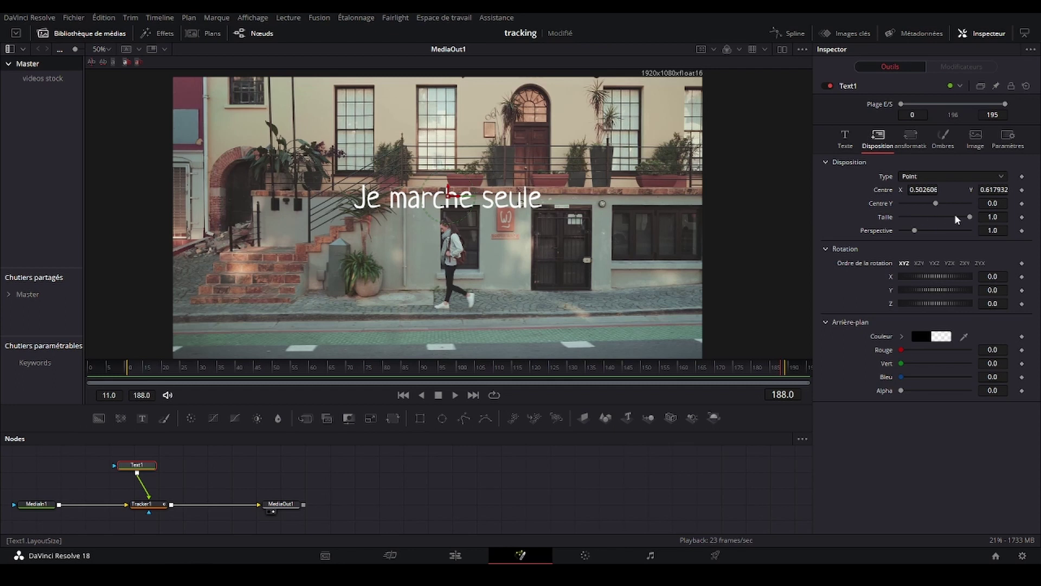
pyautogui.moveTo(968, 217); pyautogui.dragTo(942, 217)
pyautogui.press('space')
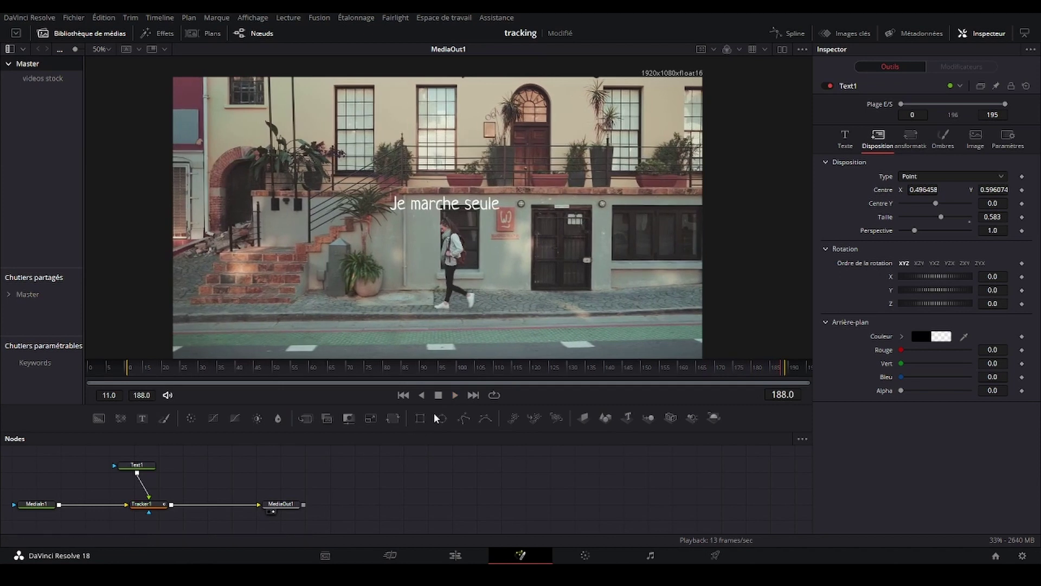
pyautogui.click(294, 340)
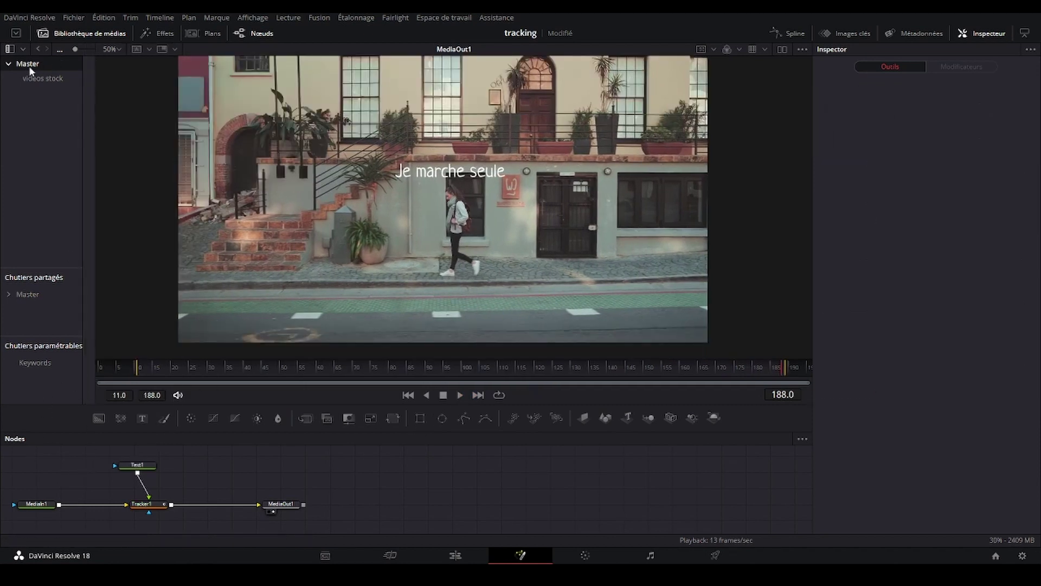
# Wire the fire image MediaIn2 into Tracker1's foreground instead of Text1, and move the title and fire nodes aside
pyautogui.moveTo(94, 83)
pyautogui.mouseDown()
pyautogui.moveTo(156, 89)
pyautogui.moveTo(69, 465)
pyautogui.mouseUp()
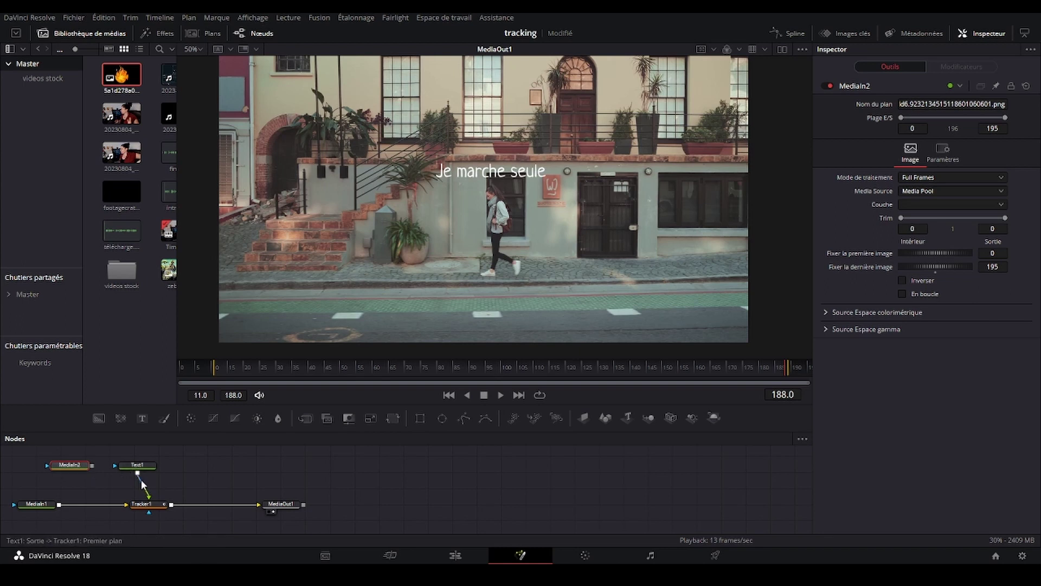
pyautogui.moveTo(151, 497); pyautogui.dragTo(203, 470)
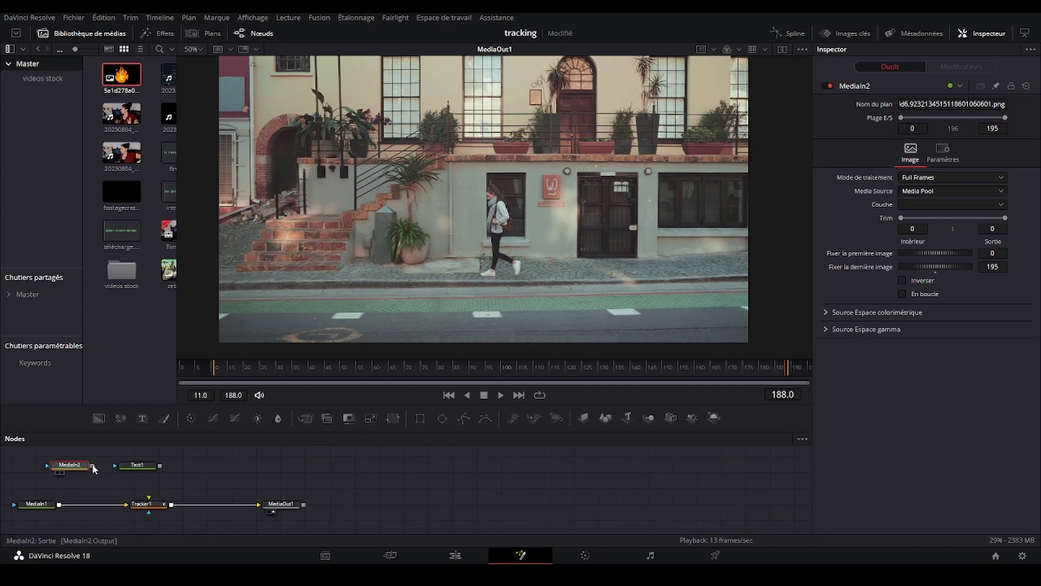
pyautogui.moveTo(92, 464); pyautogui.dragTo(149, 497)
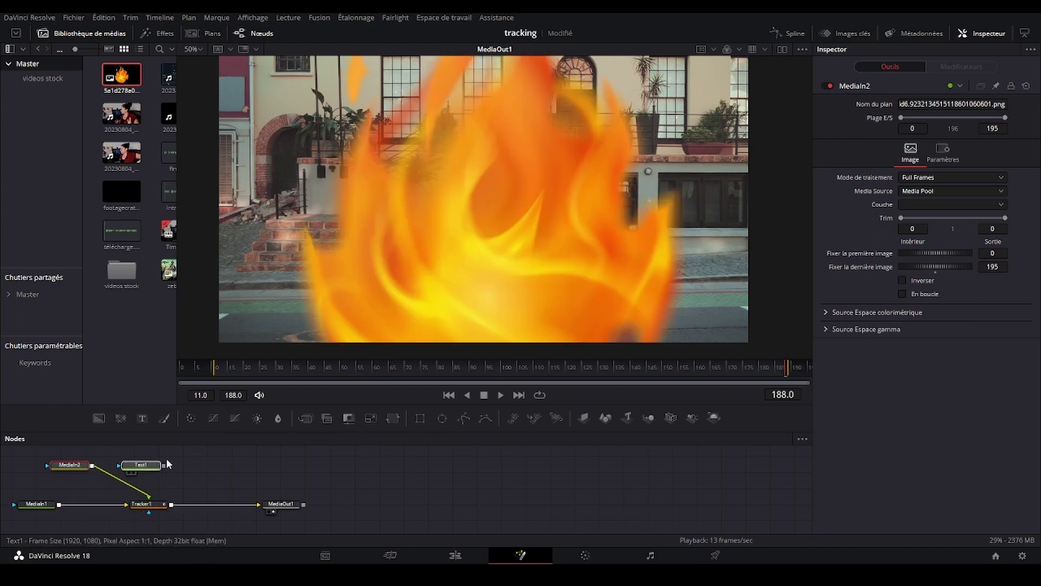
pyautogui.moveTo(167, 460); pyautogui.dragTo(218, 451)
pyautogui.moveTo(70, 464); pyautogui.dragTo(92, 465)
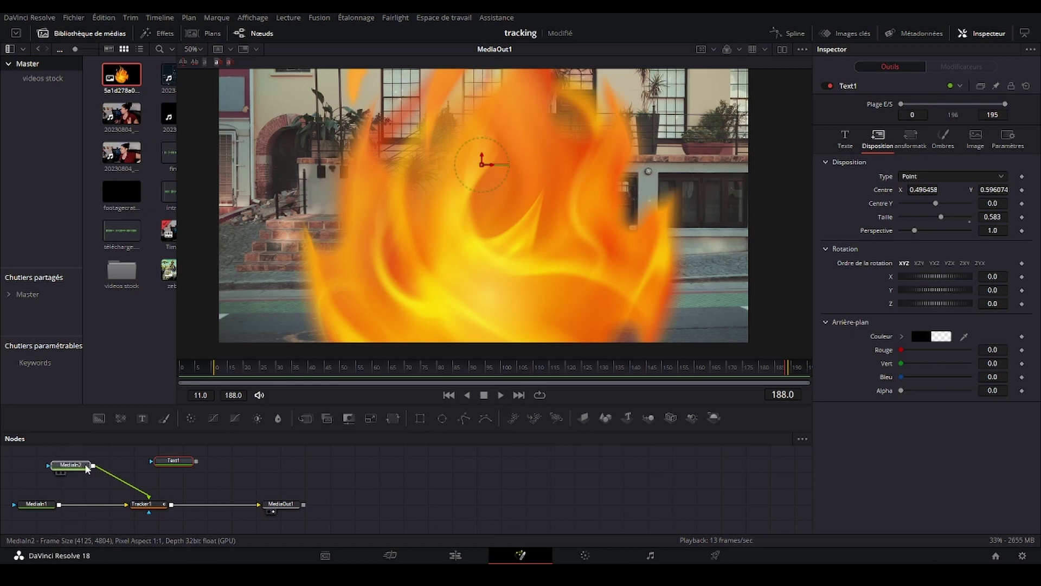
pyautogui.click(183, 461)
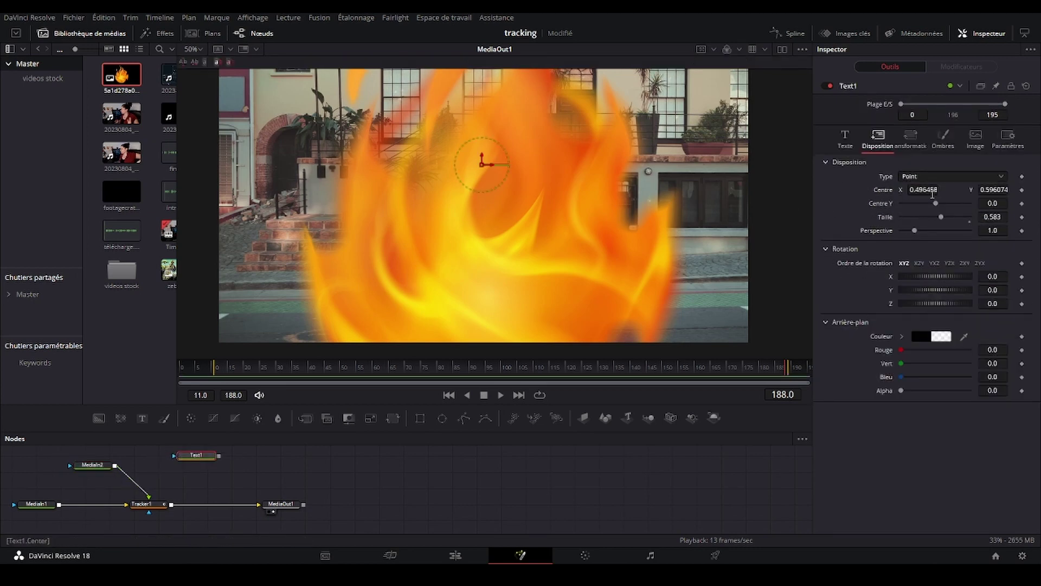
pyautogui.click(92, 465)
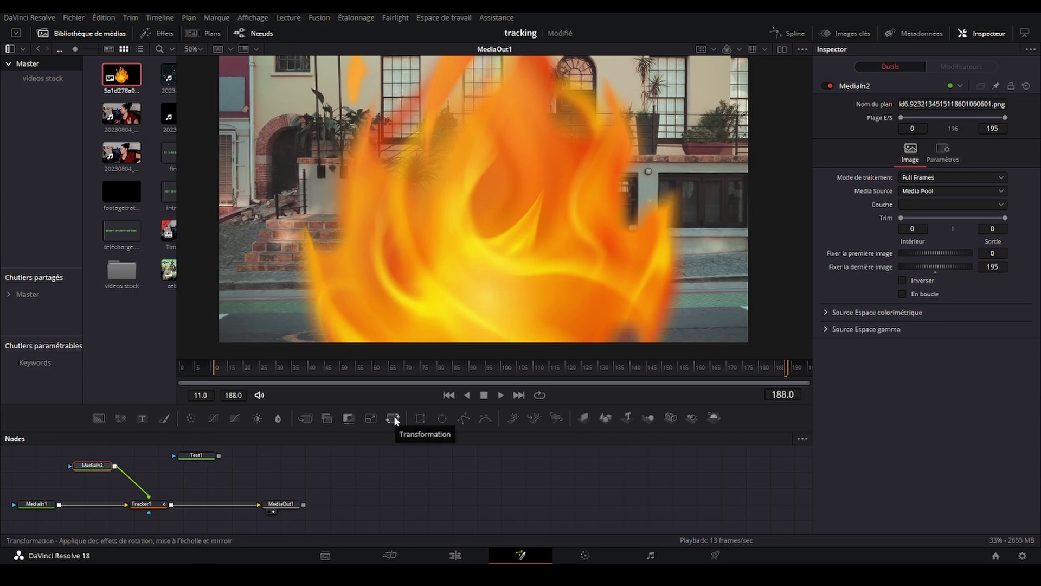
# Insert a Transform node between MediaIn2 and Tracker1 and shrink the fire to Size 0.09
pyautogui.moveTo(394, 416); pyautogui.dragTo(255, 472)
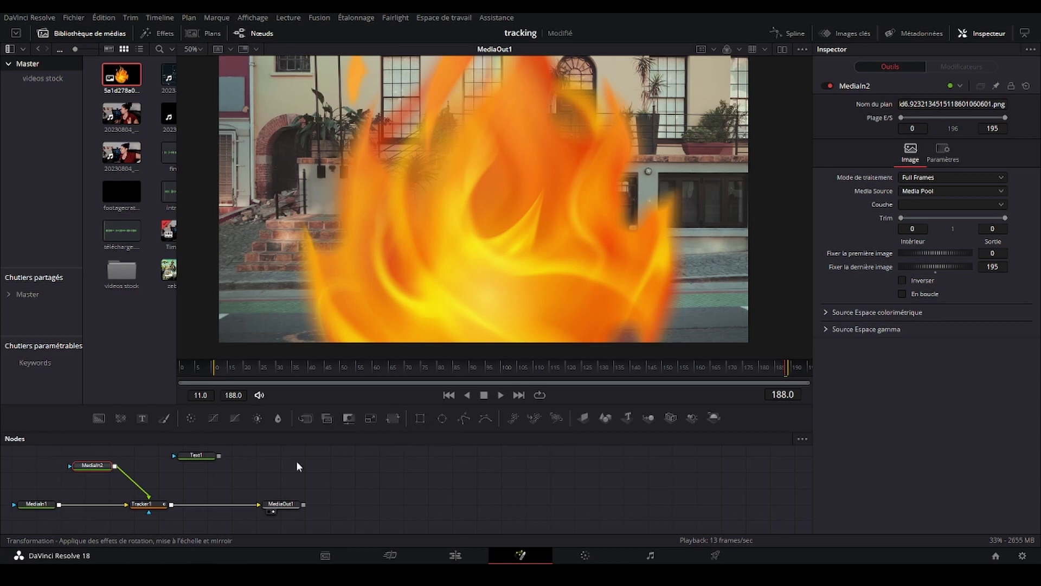
pyautogui.click(396, 419)
pyautogui.moveTo(143, 465)
pyautogui.mouseDown()
pyautogui.moveTo(134, 490)
pyautogui.moveTo(125, 456)
pyautogui.mouseUp()
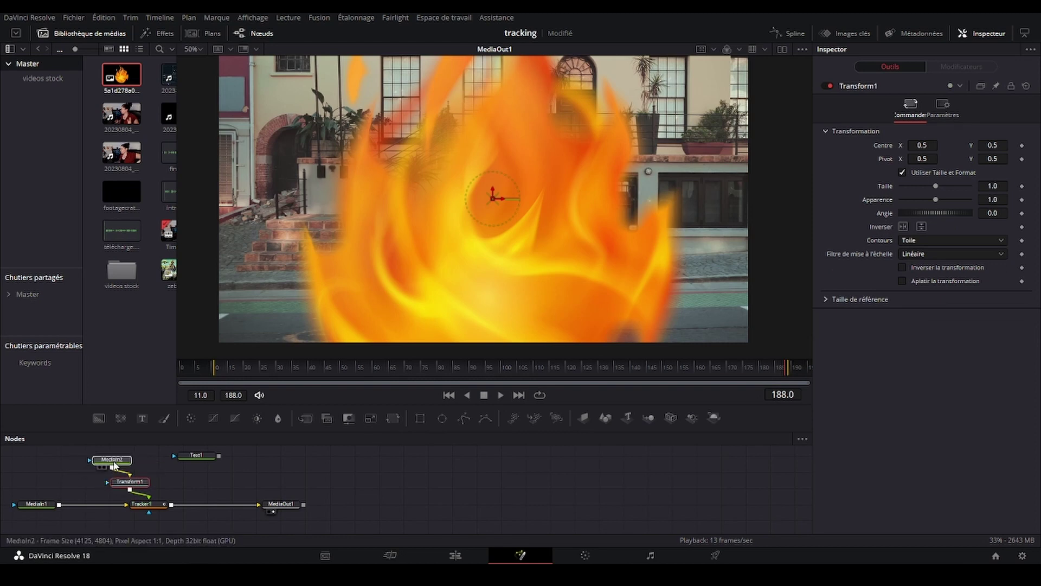
pyautogui.click(133, 482)
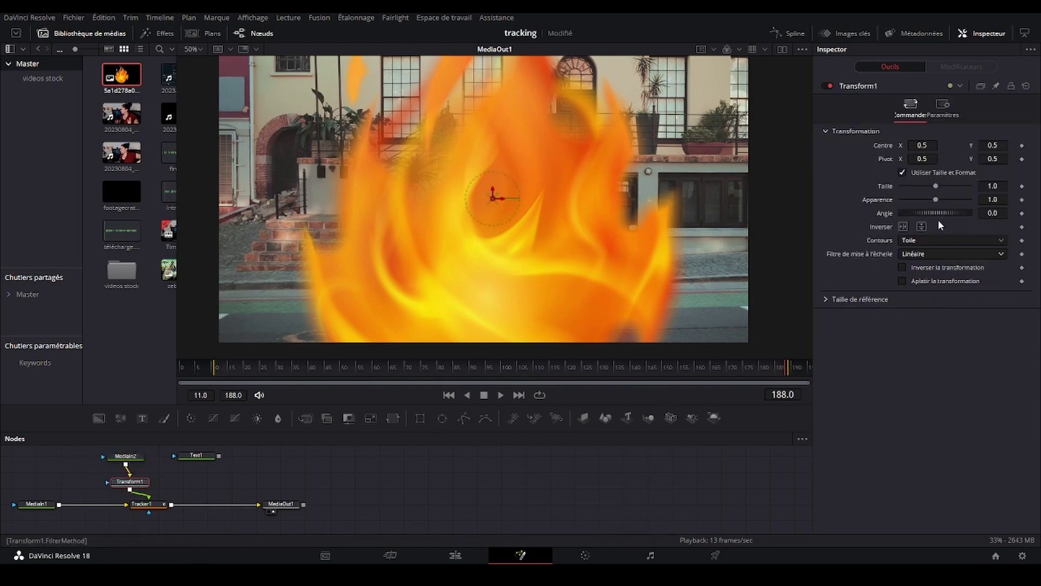
pyautogui.moveTo(931, 190); pyautogui.dragTo(905, 188)
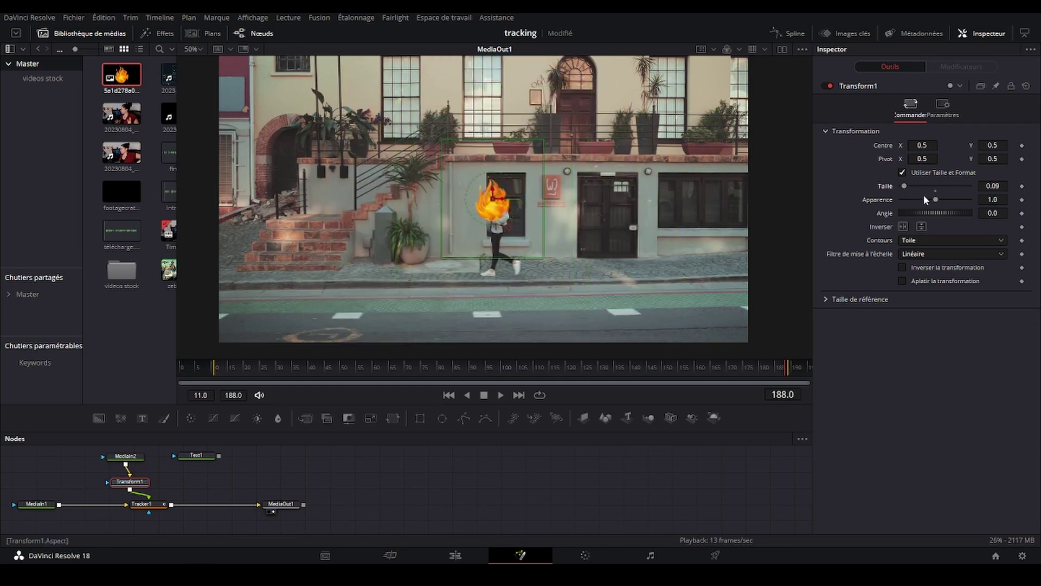
# Enlarge and tidy the node area, then move the flame up onto the woman's head
pyautogui.click(125, 456)
pyautogui.moveTo(197, 431); pyautogui.dragTo(197, 349)
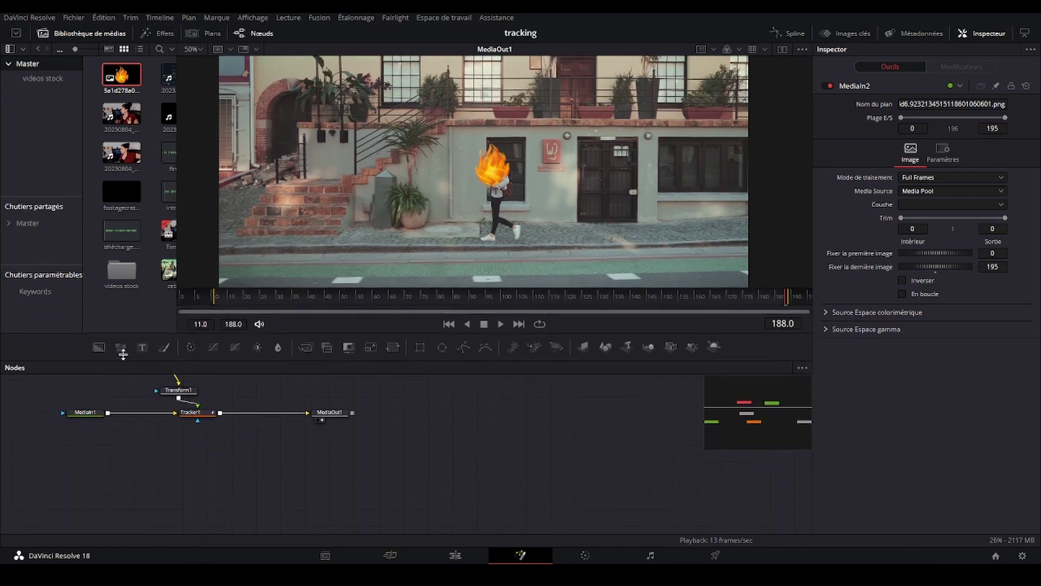
pyautogui.scroll(3, 182, 418)
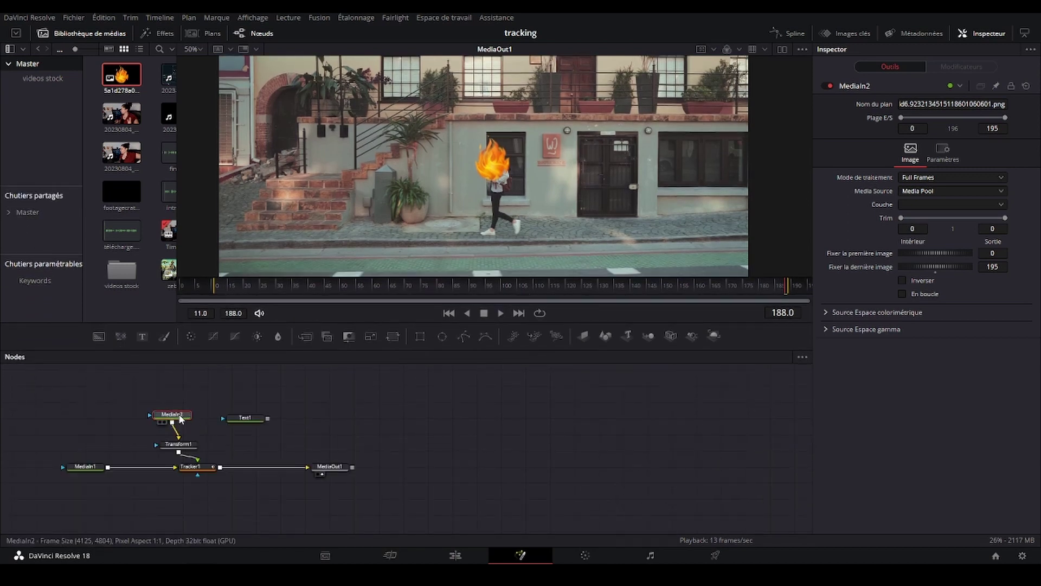
pyautogui.moveTo(182, 418); pyautogui.dragTo(194, 395)
pyautogui.moveTo(179, 444)
pyautogui.mouseDown()
pyautogui.moveTo(189, 431)
pyautogui.moveTo(282, 412)
pyautogui.mouseUp()
pyautogui.moveTo(194, 437); pyautogui.dragTo(199, 436)
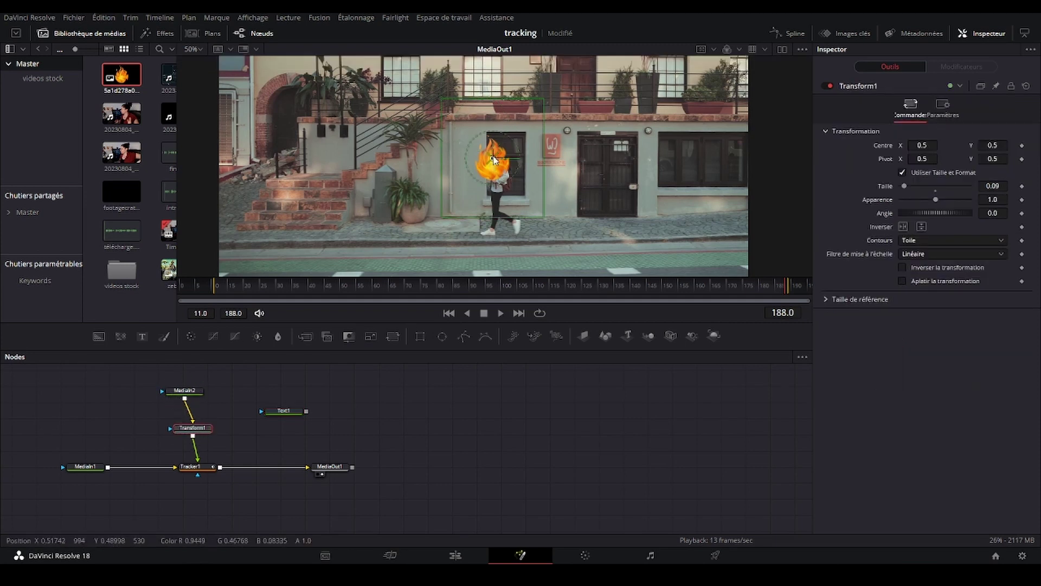
pyautogui.moveTo(495, 159); pyautogui.dragTo(494, 137)
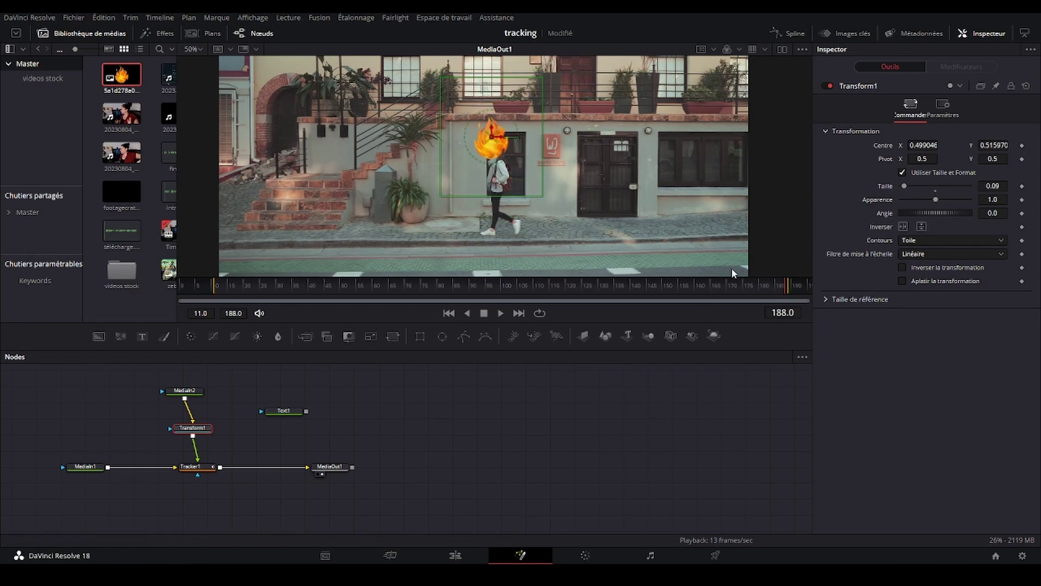
# Play back the flame result, then drop the overhead crowd clip onto V1 and open it in Fusion
pyautogui.press('space')
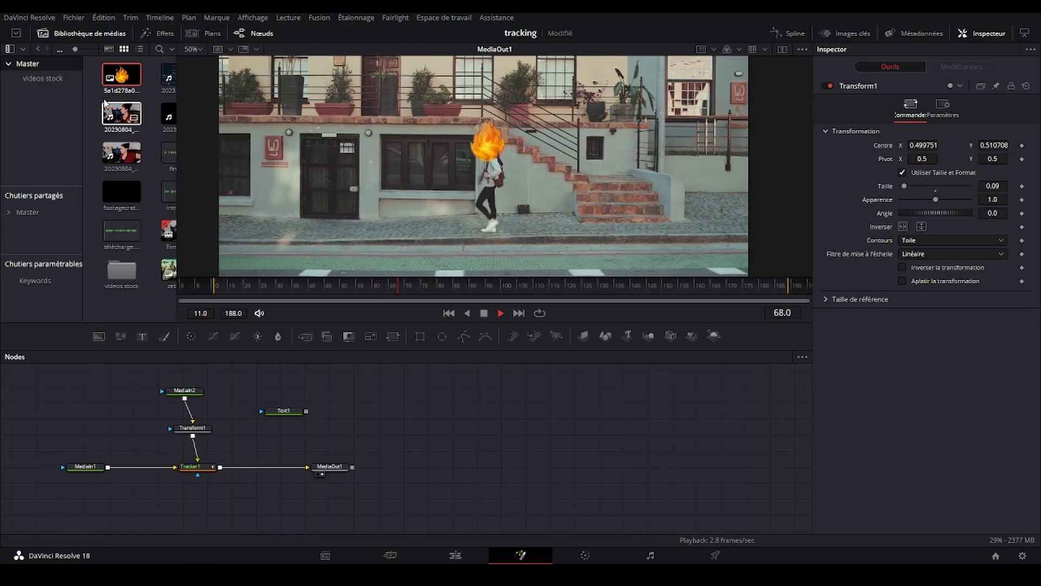
pyautogui.press('space')
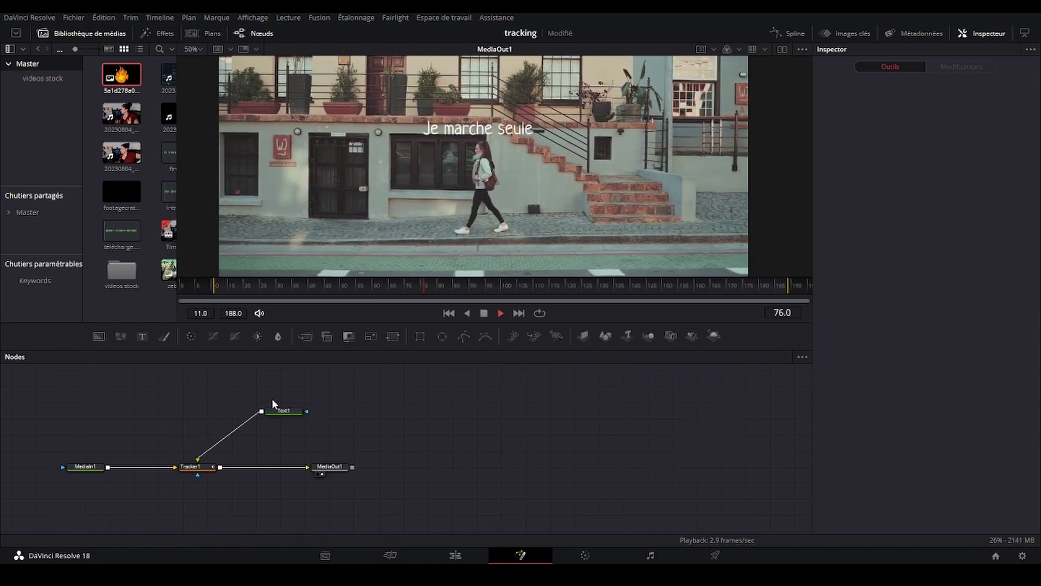
pyautogui.hscroll(2, 623, 347)
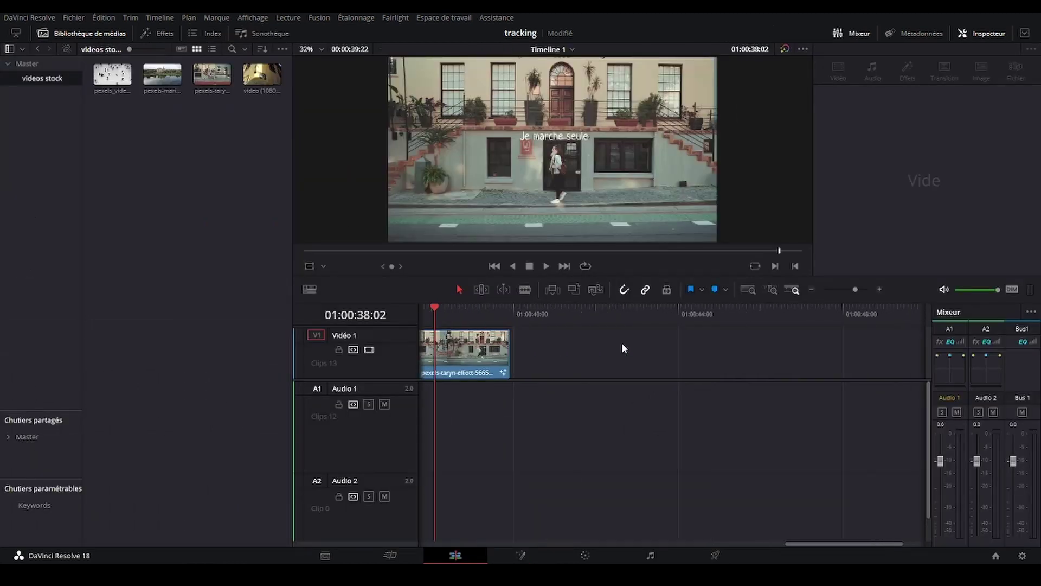
pyautogui.moveTo(112, 74)
pyautogui.mouseDown()
pyautogui.moveTo(623, 353)
pyautogui.moveTo(564, 377)
pyautogui.mouseUp()
pyautogui.hotkey('shift', '5')
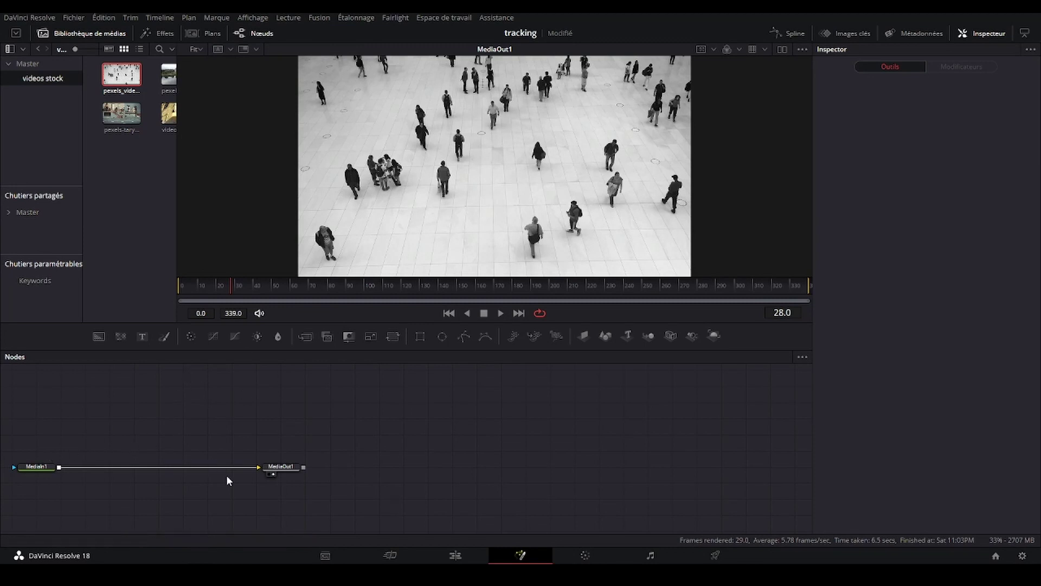
# Add a Tracker node between MediaIn1 and MediaOut1 on the crowd clip
pyautogui.hotkey('shift', 'space')
pyautogui.write('Tracker')
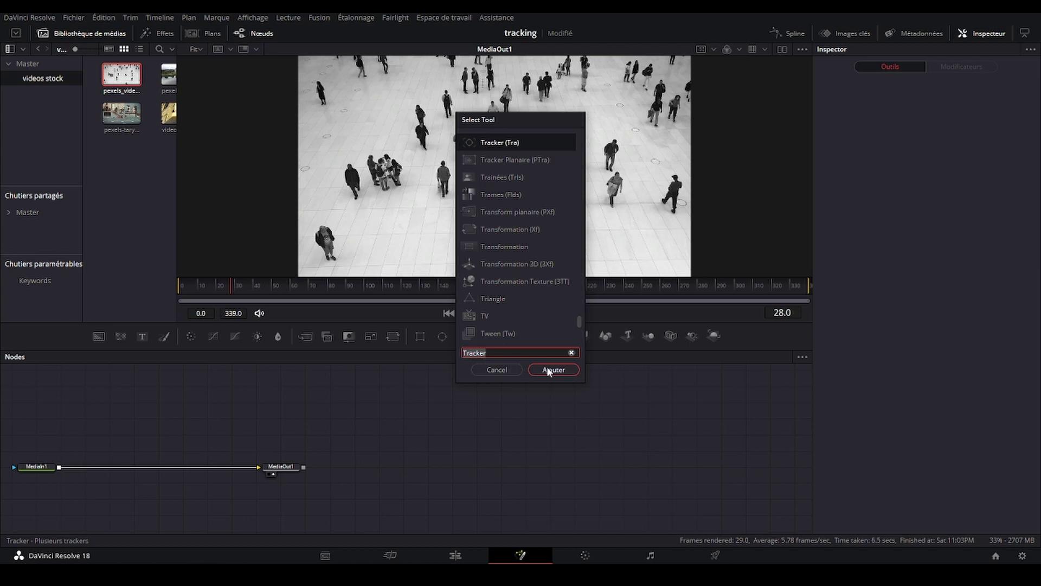
pyautogui.click(547, 369)
pyautogui.moveTo(93, 467)
pyautogui.mouseDown()
pyautogui.moveTo(166, 471)
pyautogui.moveTo(154, 467)
pyautogui.mouseUp()
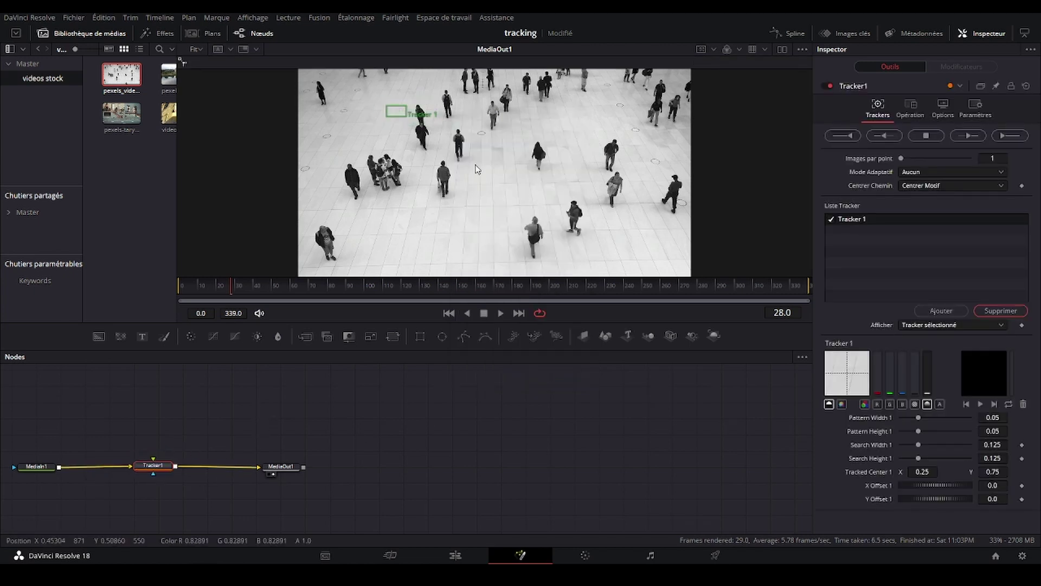
# Fit the tracker pattern box around a walking man and track him forward
pyautogui.moveTo(397, 114)
pyautogui.moveTo(393, 111); pyautogui.dragTo(481, 106)
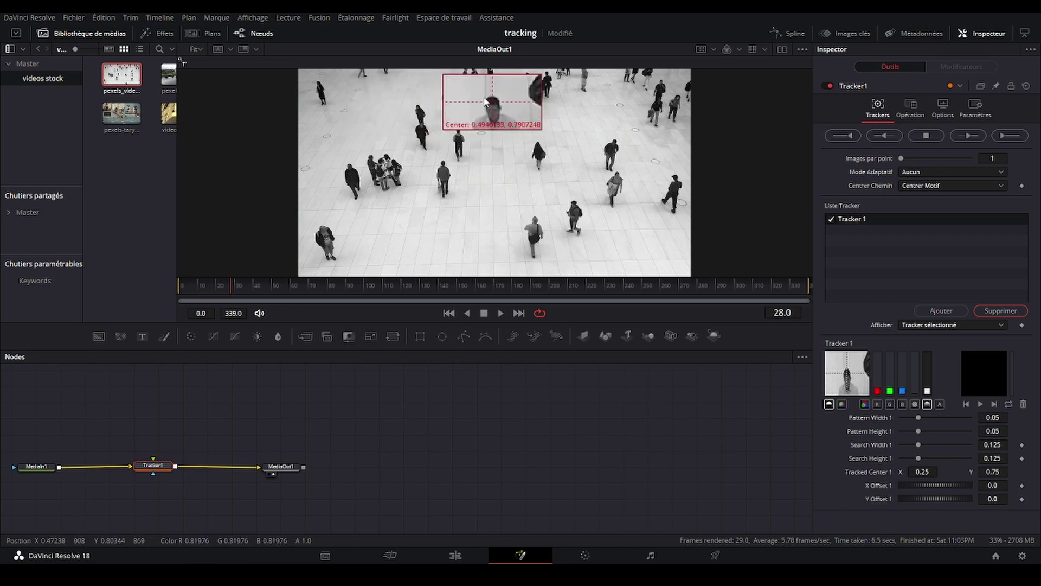
pyautogui.moveTo(482, 106)
pyautogui.mouseDown()
pyautogui.moveTo(498, 115)
pyautogui.moveTo(487, 87)
pyautogui.moveTo(497, 122)
pyautogui.mouseUp()
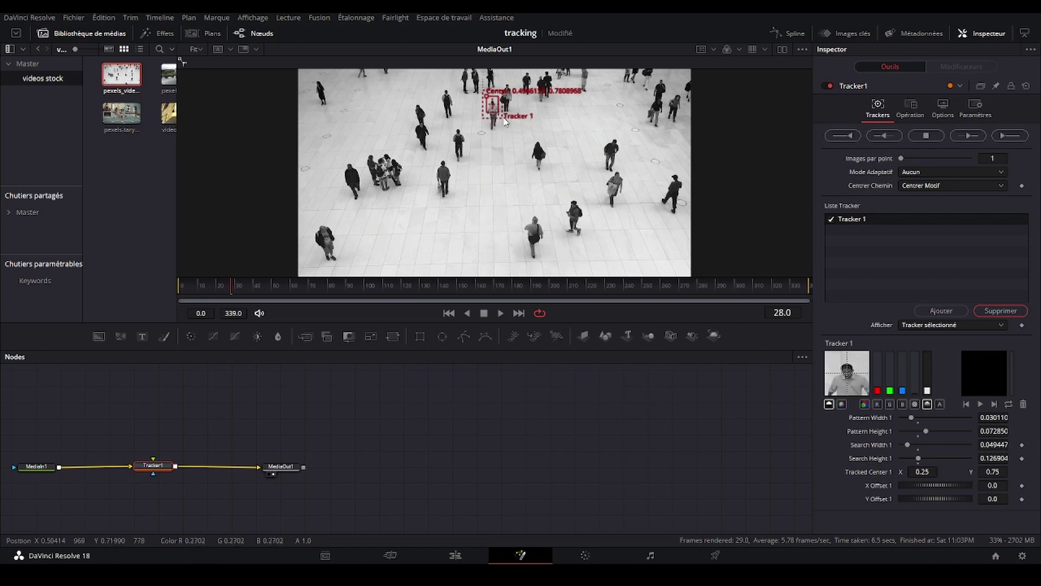
pyautogui.click(1010, 135)
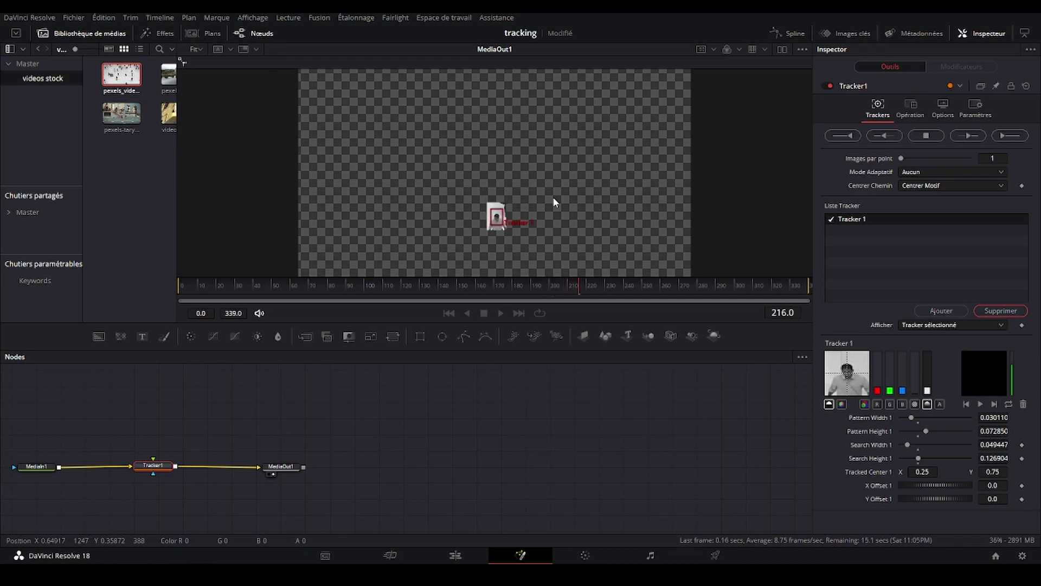
pyautogui.click(931, 137)
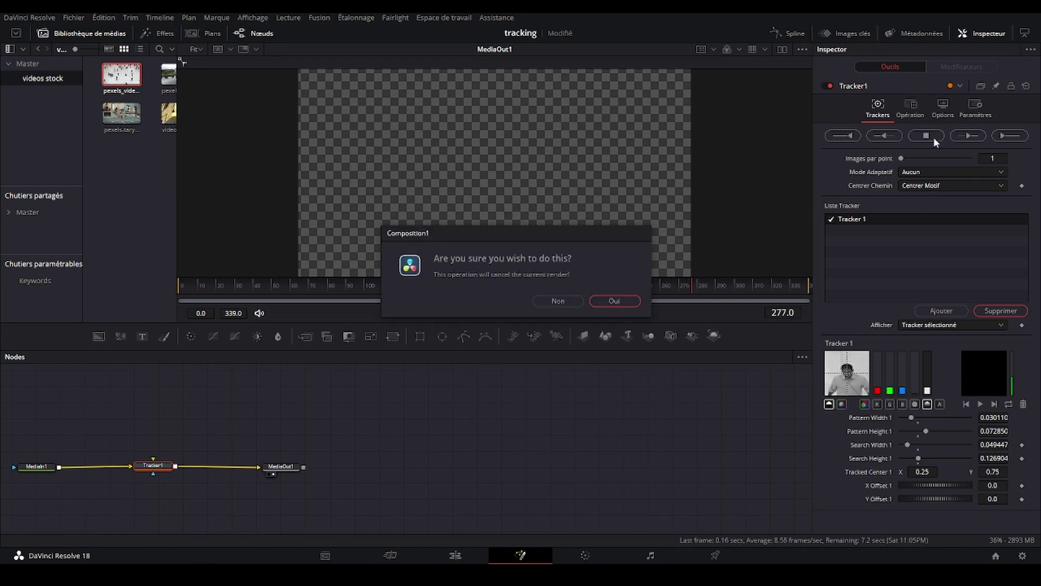
pyautogui.click(615, 300)
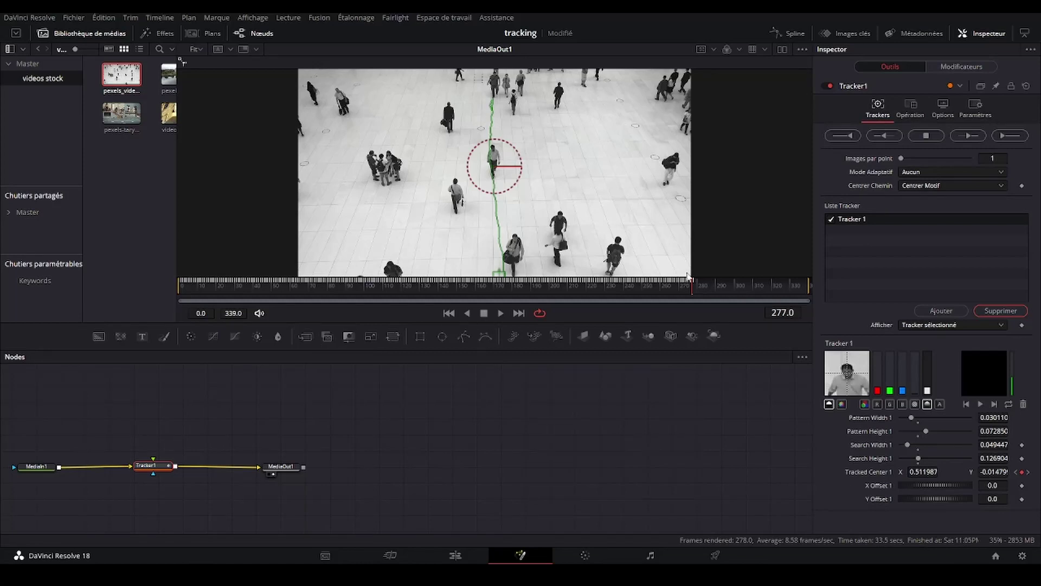
# Rewind and play back to check the track, then bring up the Effects library
pyautogui.moveTo(182, 281); pyautogui.dragTo(169, 279)
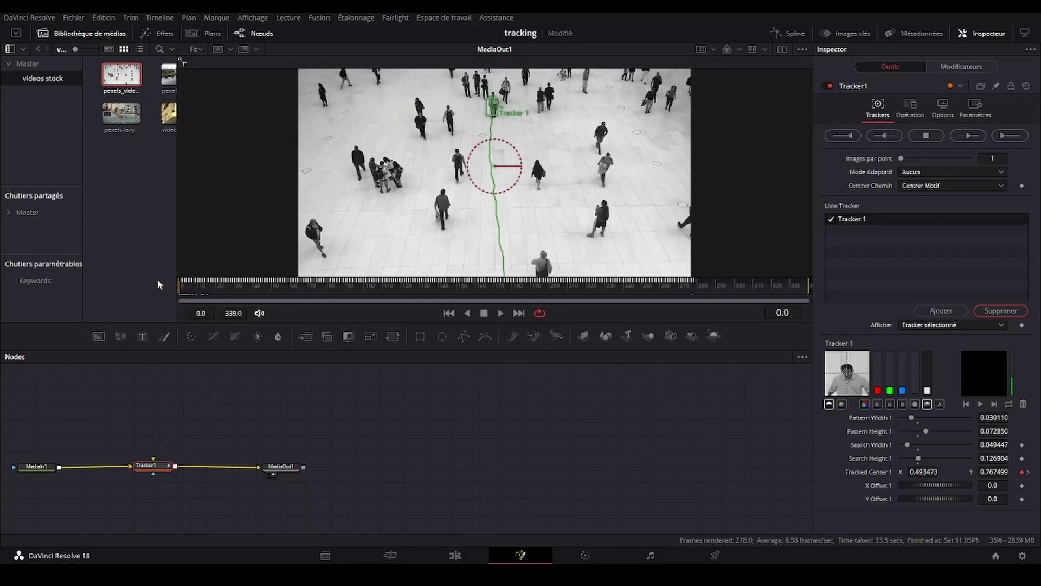
pyautogui.scroll(8, 528, 111)
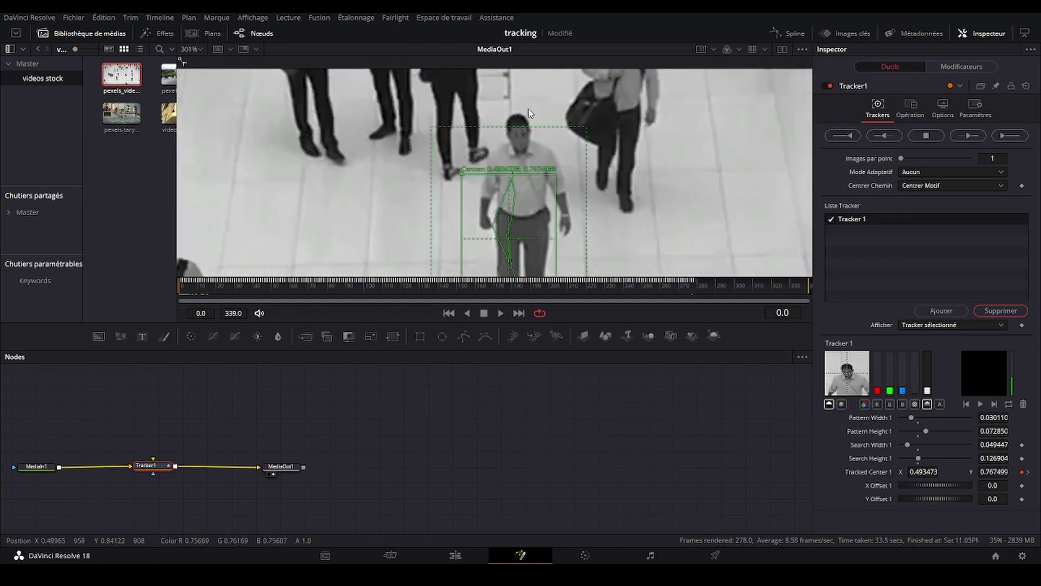
pyautogui.press('space')
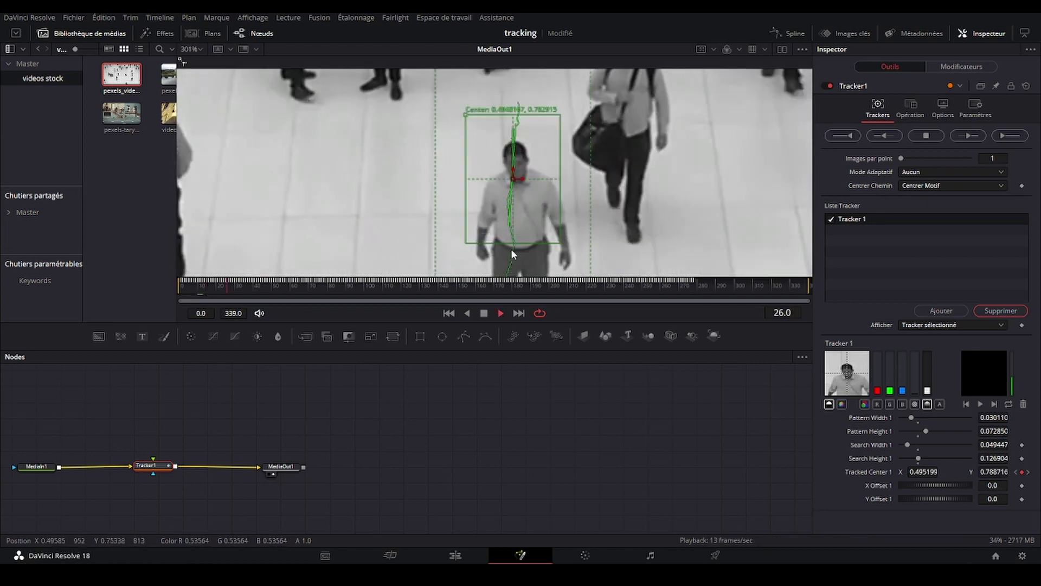
pyautogui.press('space')
pyautogui.scroll(-6, 413, 218)
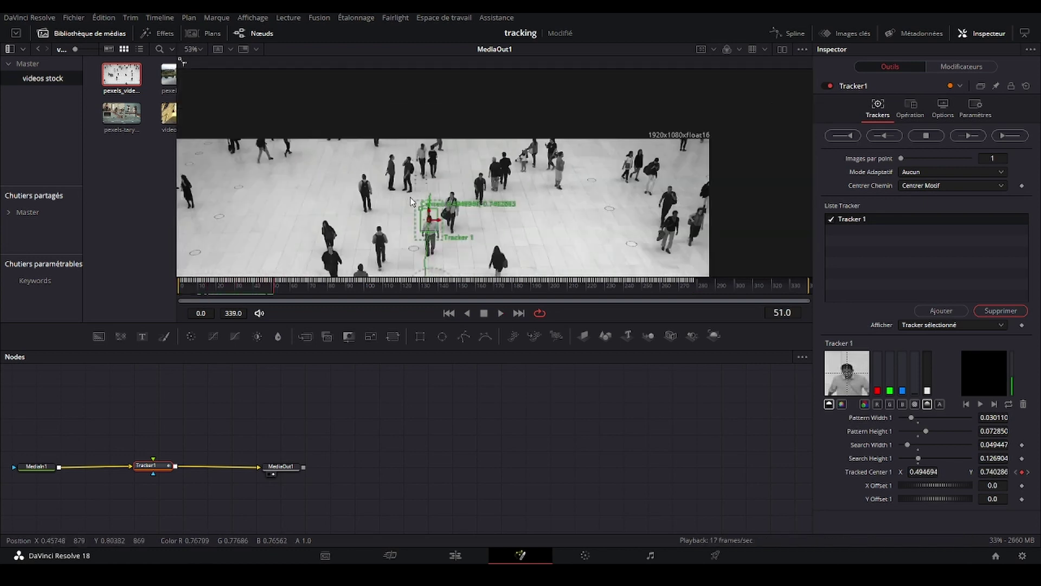
pyautogui.scroll(-3, 410, 218)
pyautogui.scroll(-3, 410, 218)
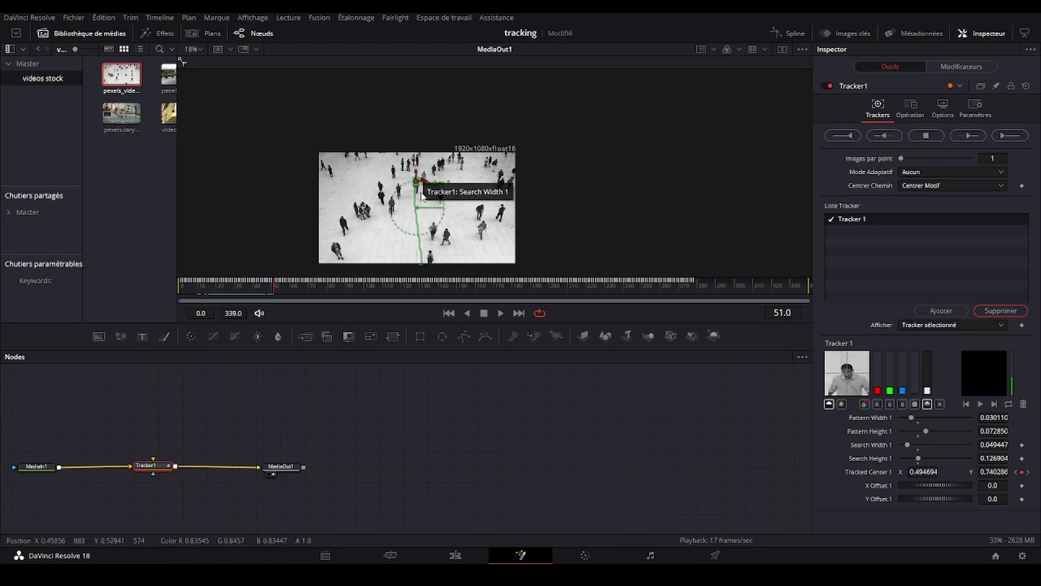
pyautogui.click(179, 380)
pyautogui.click(157, 33)
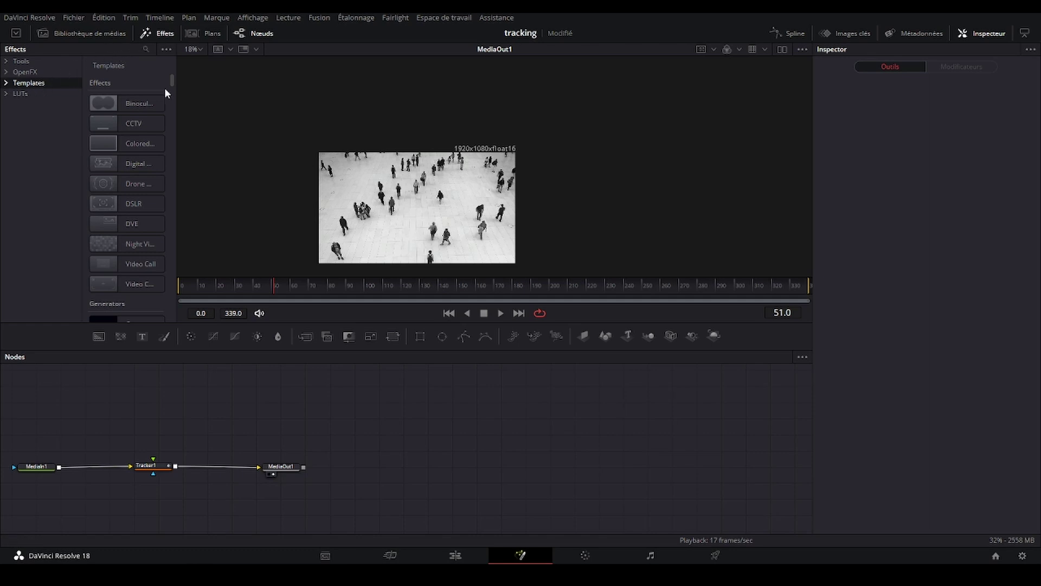
# Search the effects for 'call' and add the Call Out template to the composite
pyautogui.moveTo(177, 106); pyautogui.dragTo(272, 105)
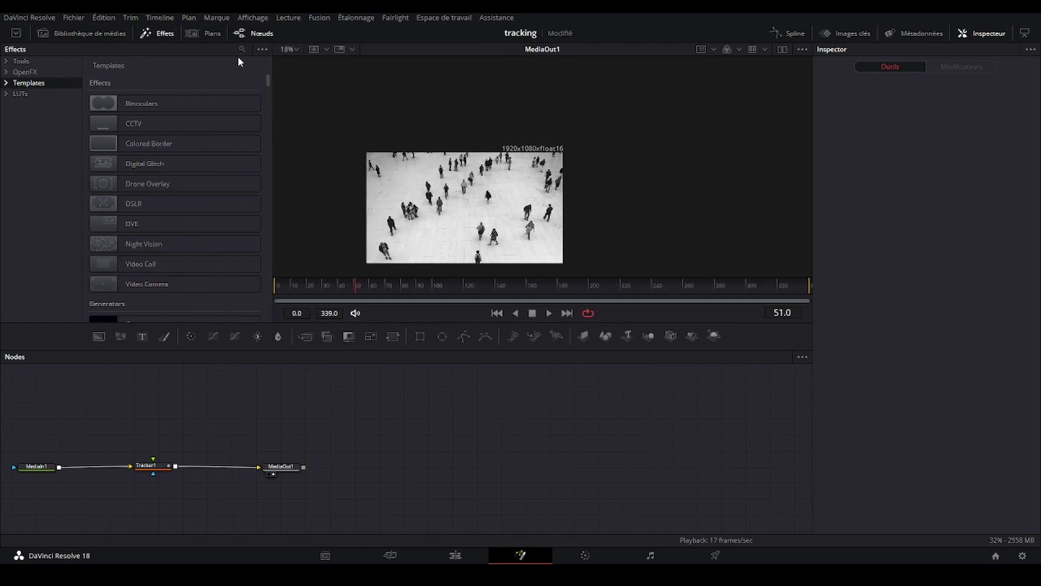
pyautogui.click(241, 50)
pyautogui.write('call')
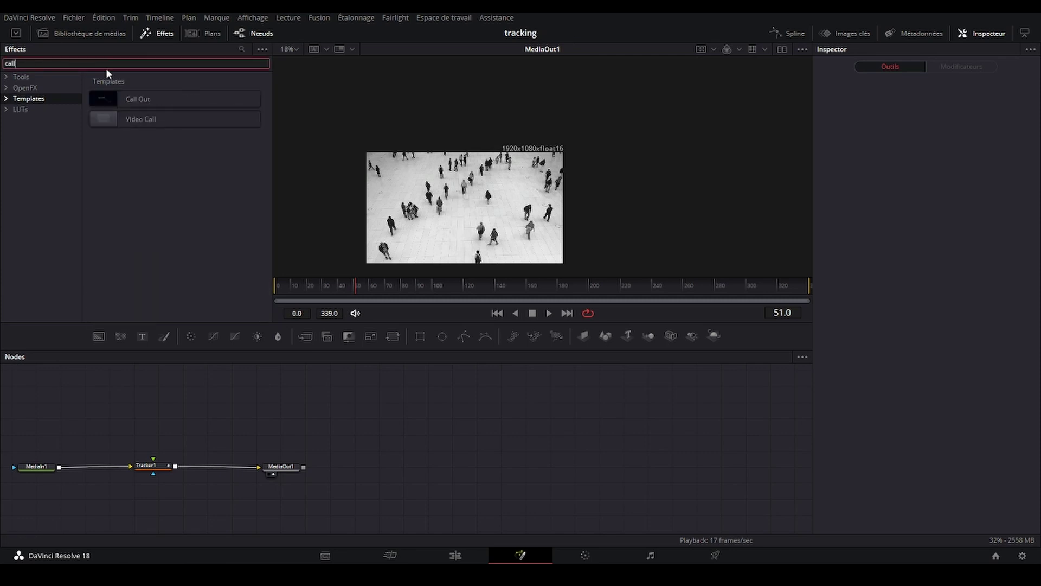
pyautogui.doubleClick(145, 98)
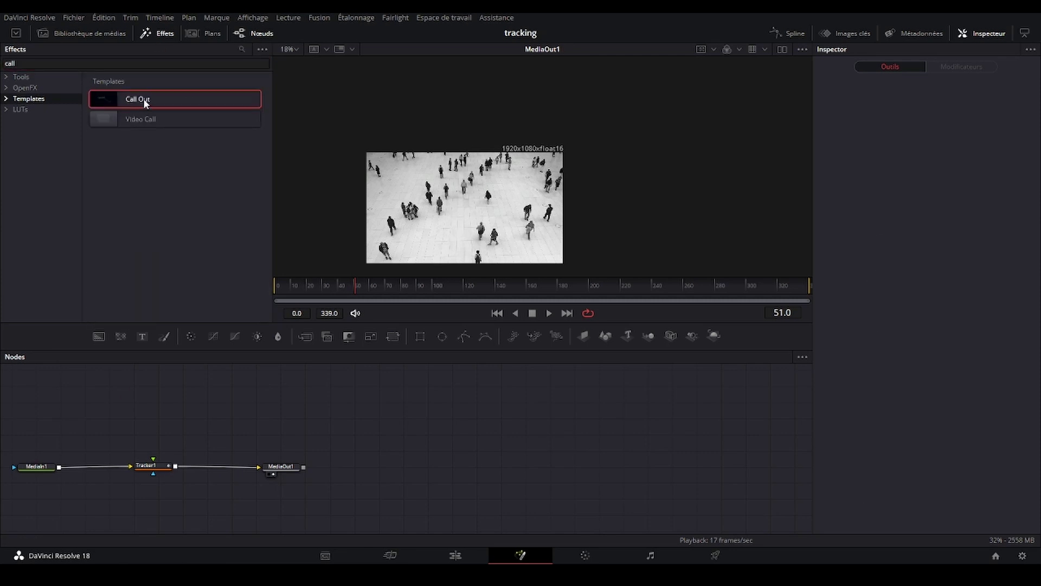
pyautogui.scroll(3, 498, 271)
pyautogui.scroll(-2, 498, 271)
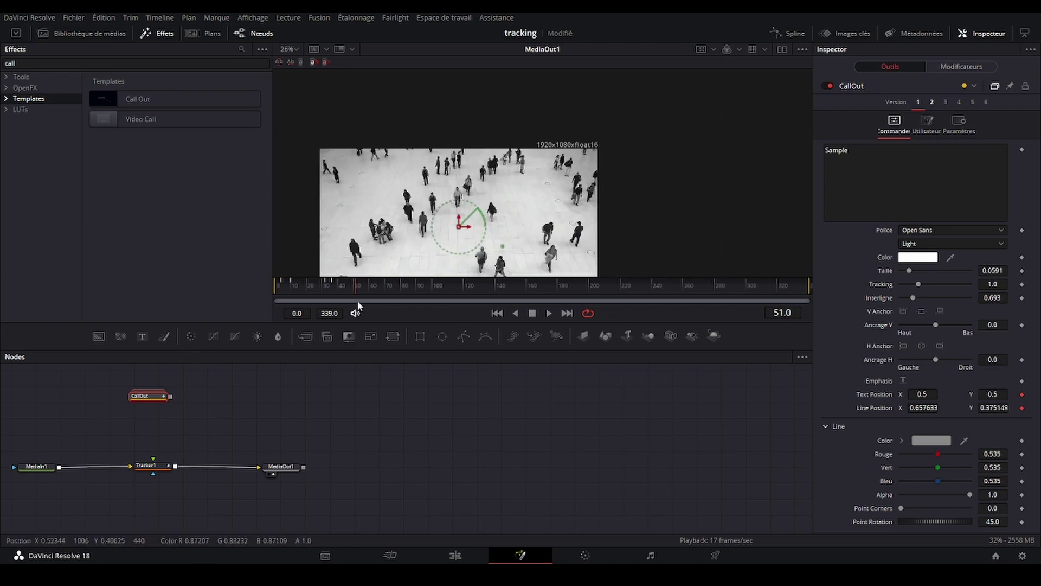
pyautogui.moveTo(152, 403); pyautogui.dragTo(109, 413)
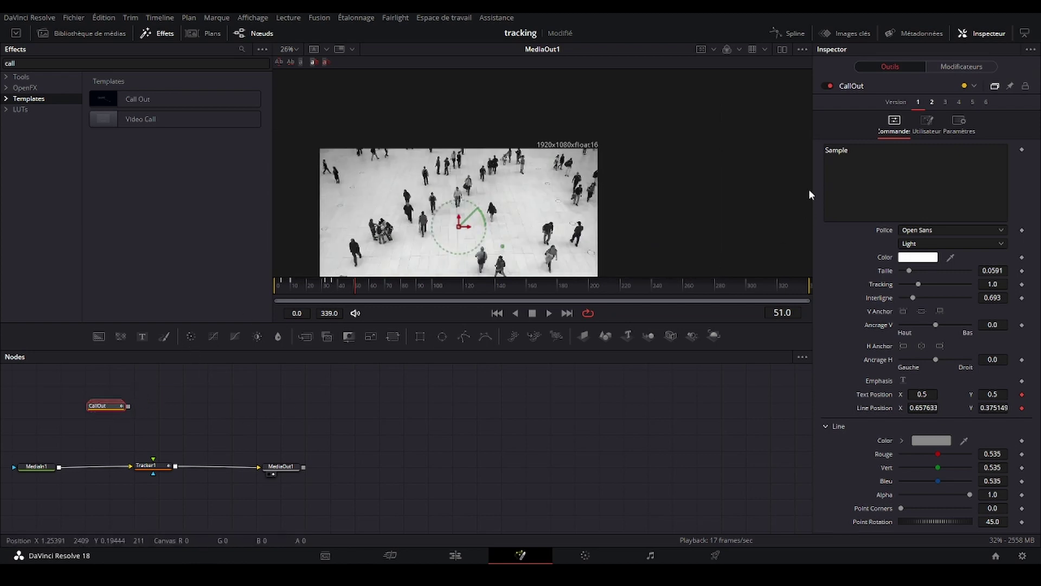
# Make the callout read 'Ce monsieur' in black Neucha and feed it into Tracker1's foreground
pyautogui.click(853, 150)
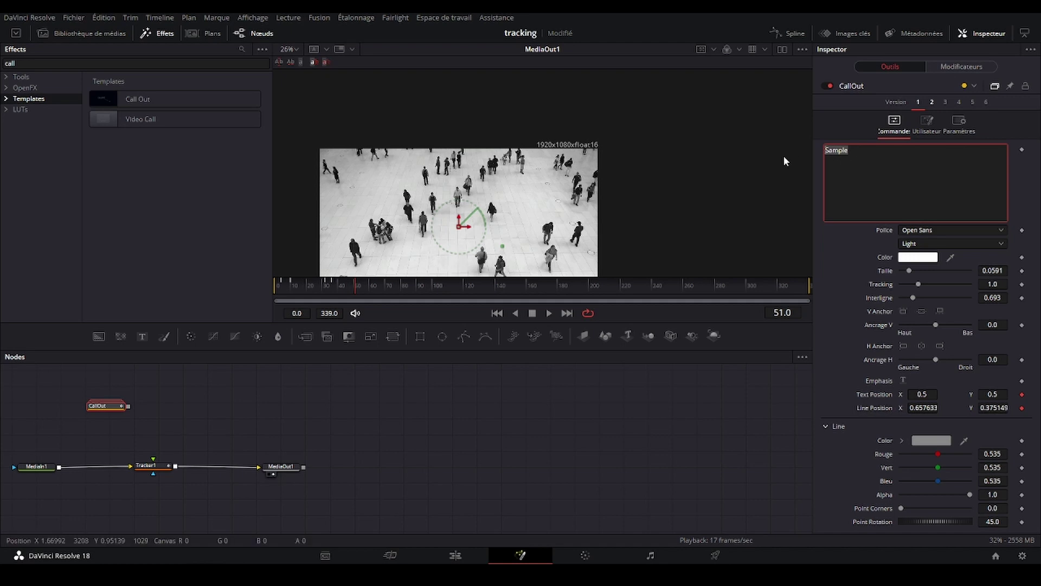
pyautogui.write('Ce monsieur')
pyautogui.click(922, 230)
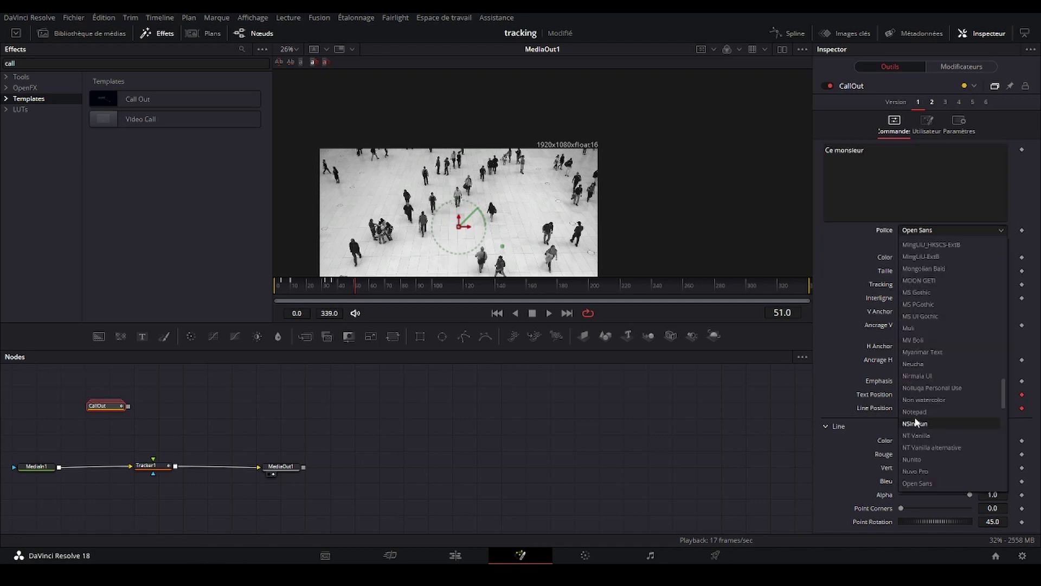
pyautogui.click(913, 364)
pyautogui.click(917, 257)
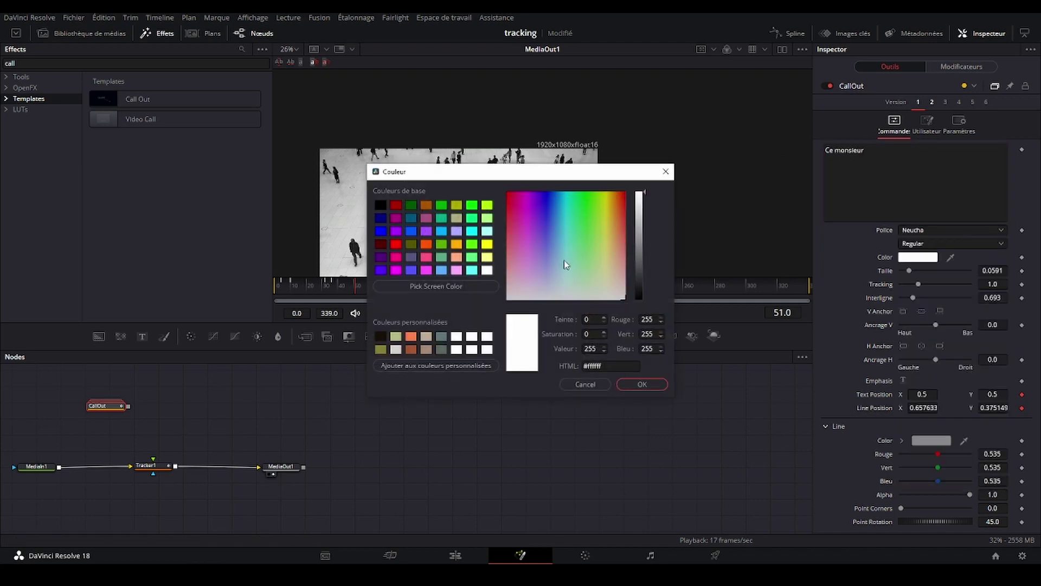
pyautogui.moveTo(645, 293); pyautogui.dragTo(642, 316)
pyautogui.click(641, 384)
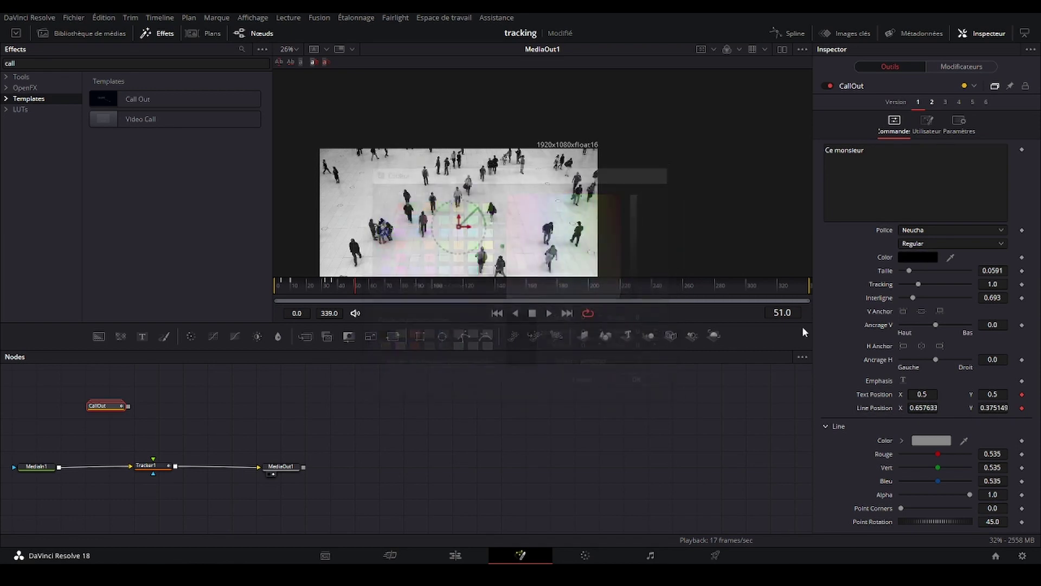
pyautogui.moveTo(128, 406); pyautogui.dragTo(154, 462)
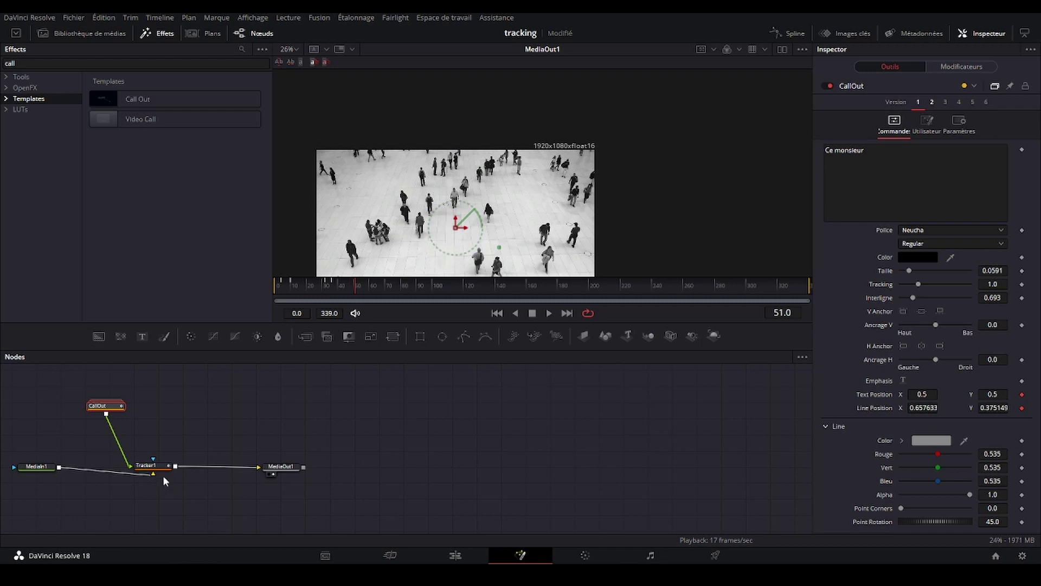
# Set Tracker1's operation to Correspondance du mouvement (match move)
pyautogui.click(147, 466)
pyautogui.click(913, 106)
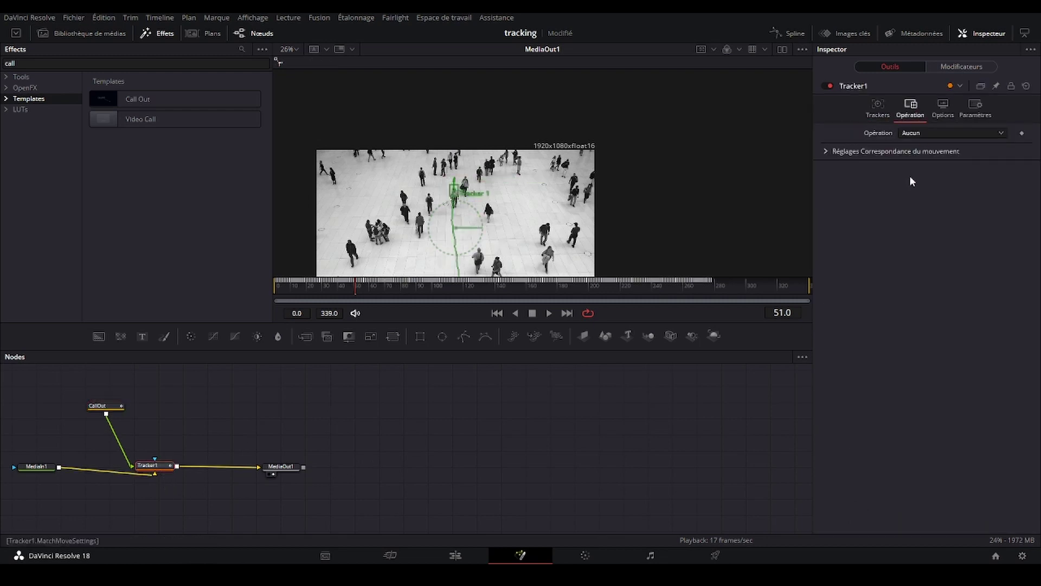
pyautogui.click(916, 163)
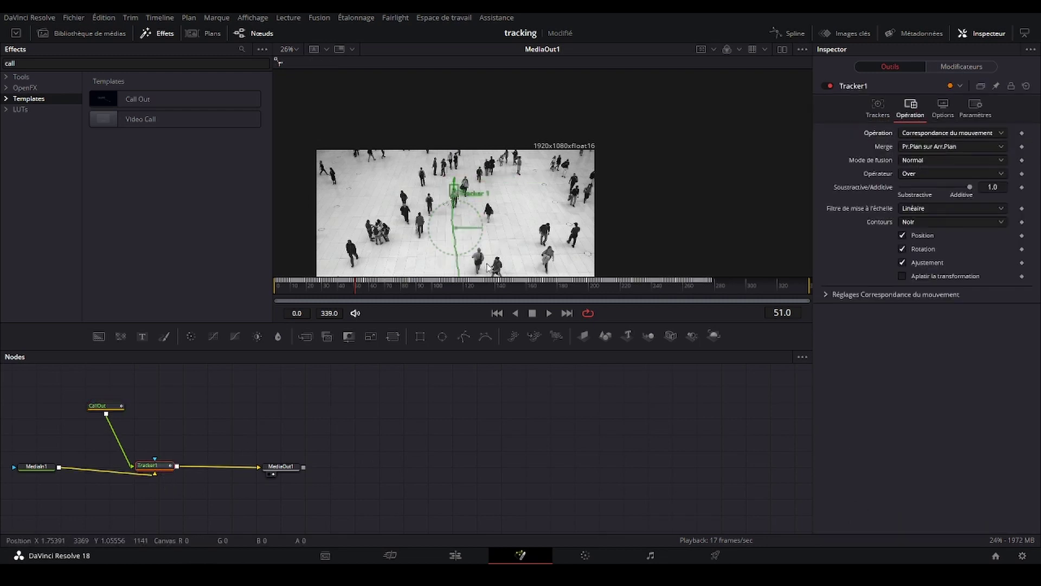
# Raise the 'Ce monsieur' text to the upper centre and point the callout line at the man
pyautogui.click(105, 406)
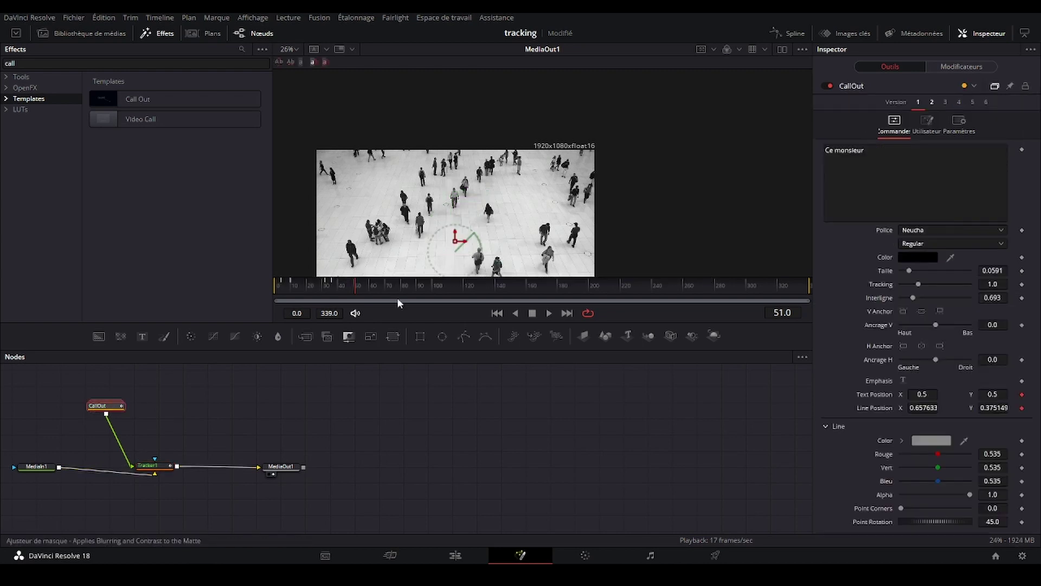
pyautogui.scroll(2, 449, 225)
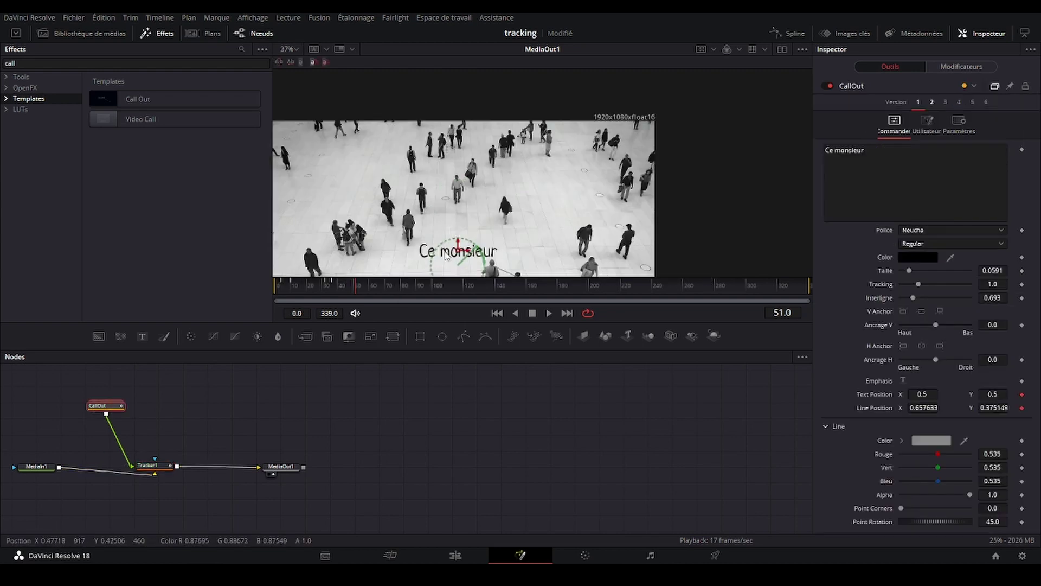
pyautogui.moveTo(456, 255)
pyautogui.mouseDown()
pyautogui.moveTo(508, 160)
pyautogui.moveTo(553, 190)
pyautogui.mouseUp()
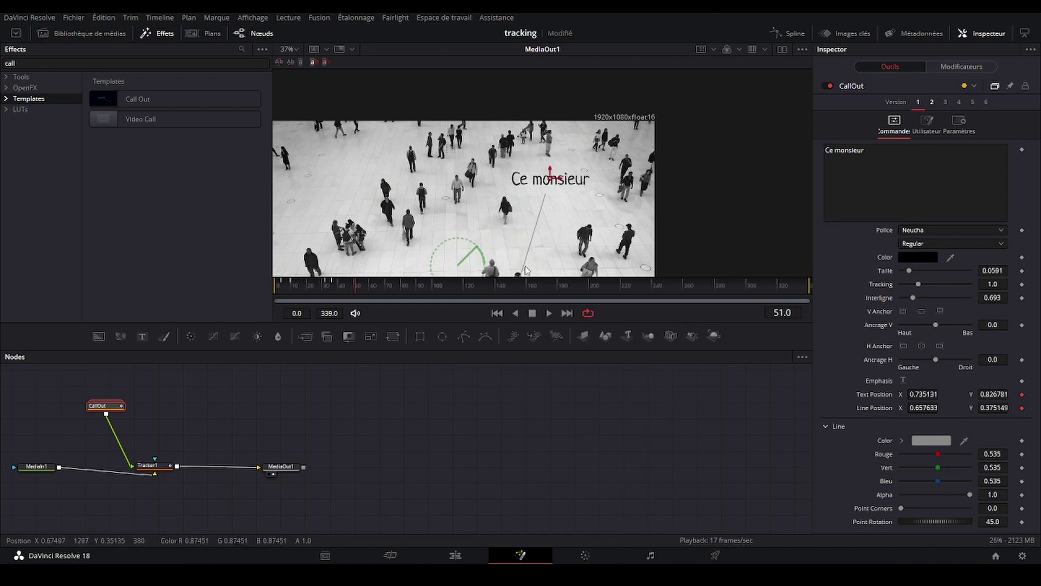
pyautogui.scroll(-2, 522, 268)
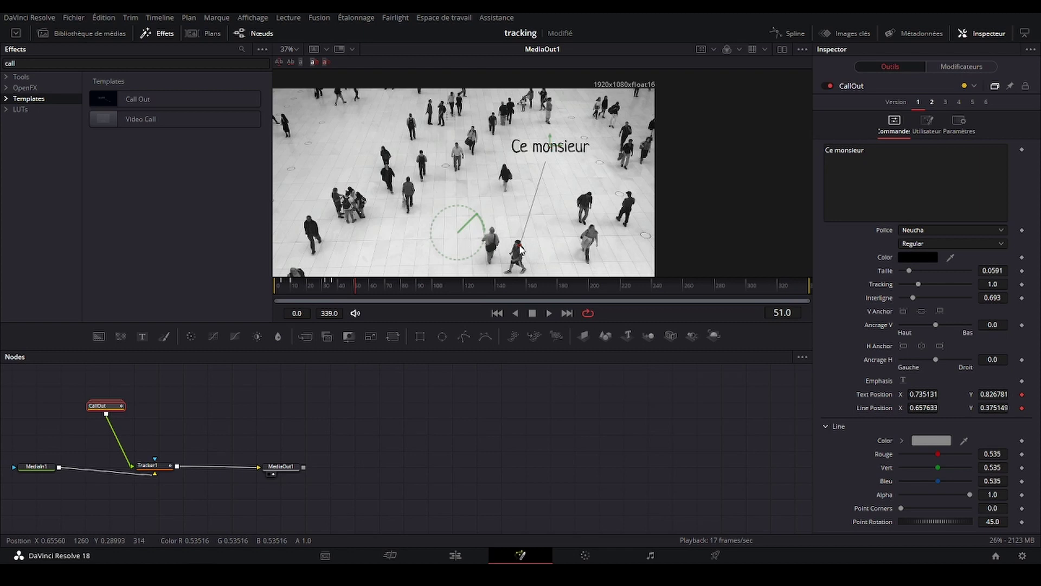
pyautogui.moveTo(521, 248); pyautogui.dragTo(472, 160)
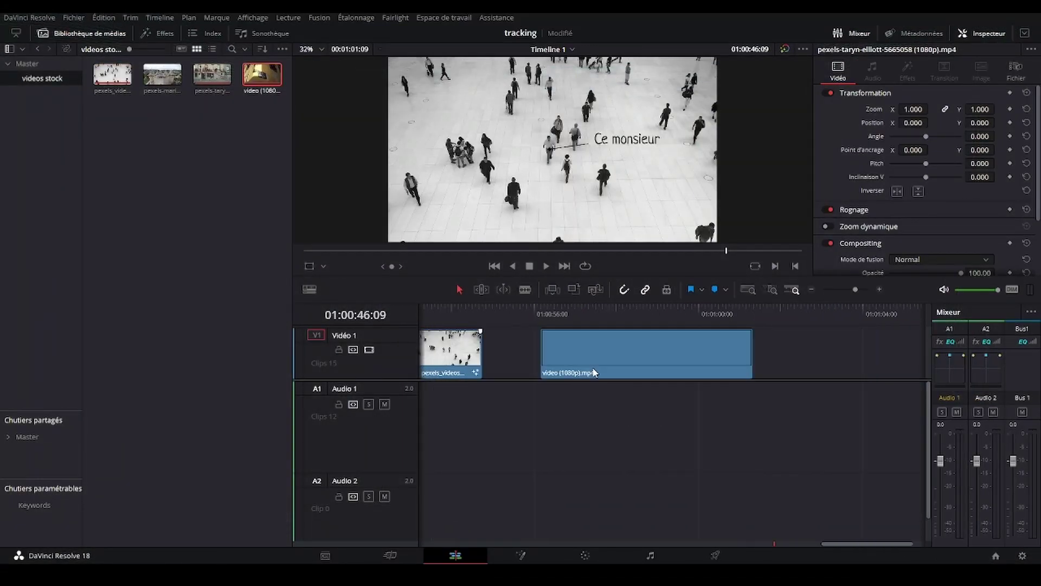
# Open the street-sign clip in Fusion, stop playback at frame 105, and search tools for 'Tracker Planaire'
pyautogui.hotkey('shift', '5')
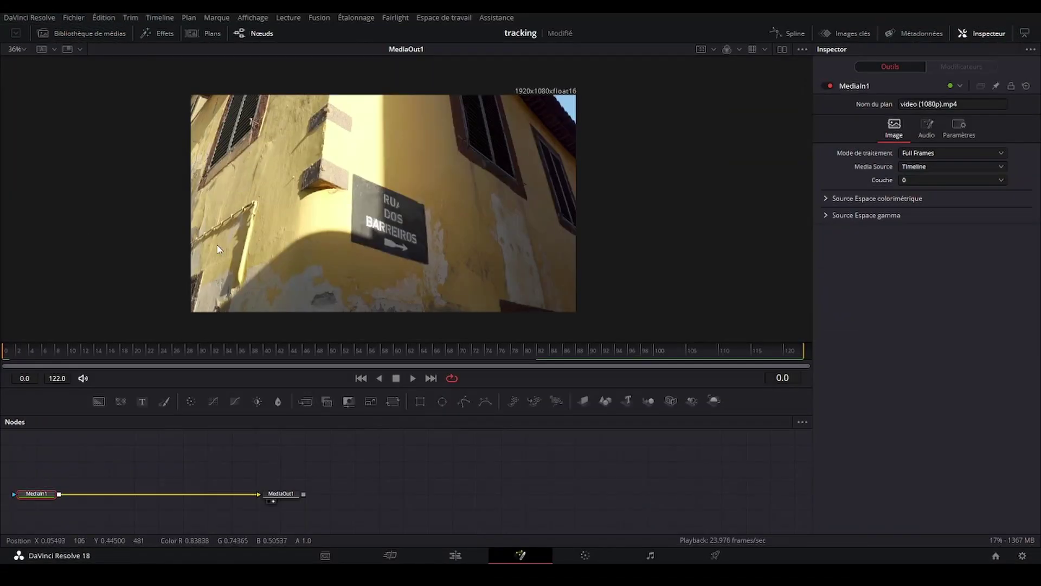
pyautogui.click(412, 378)
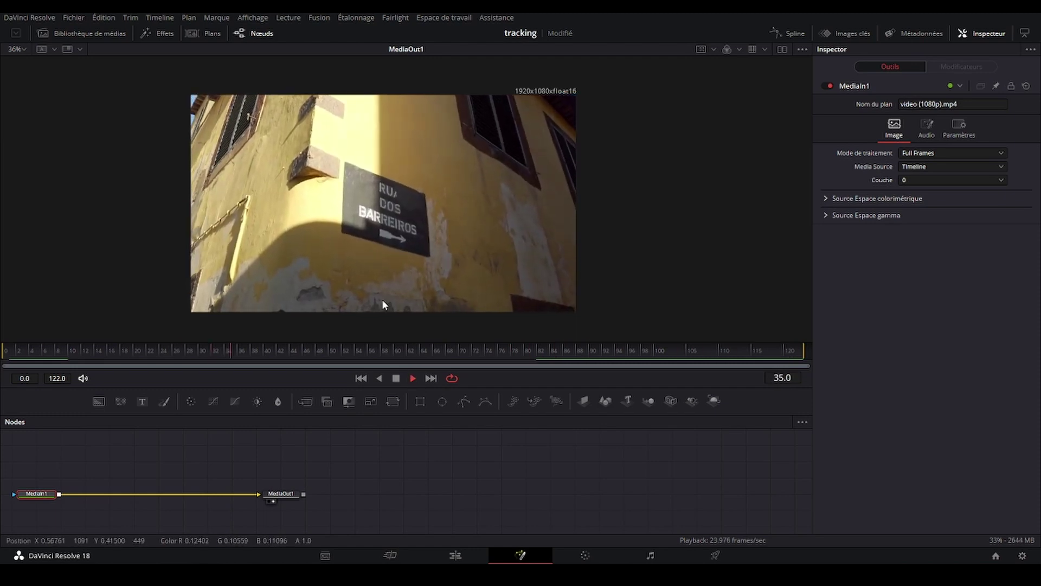
pyautogui.press('space')
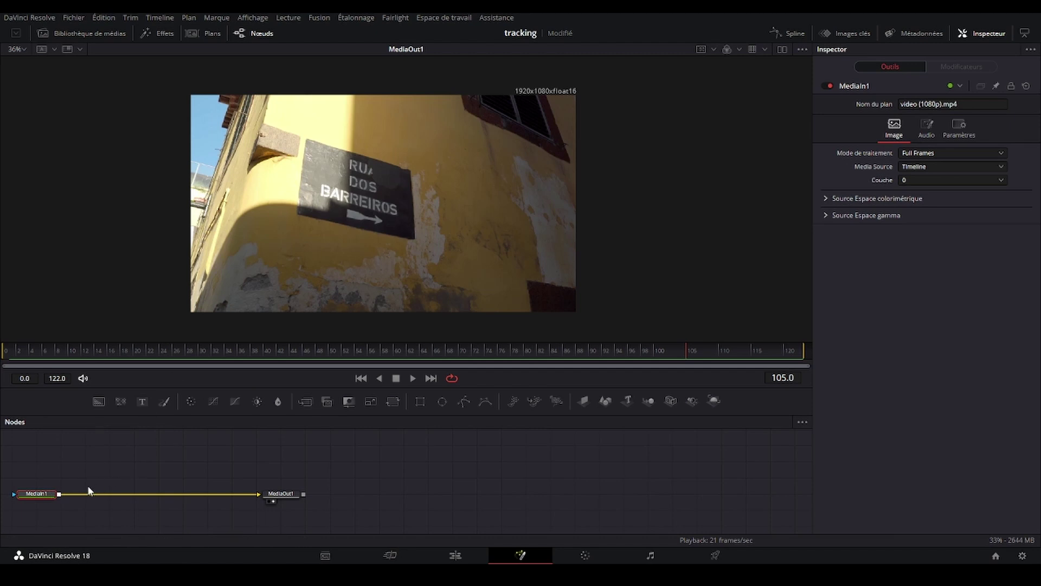
pyautogui.hotkey('shift', 'space')
pyautogui.write('Tracker Planaire')
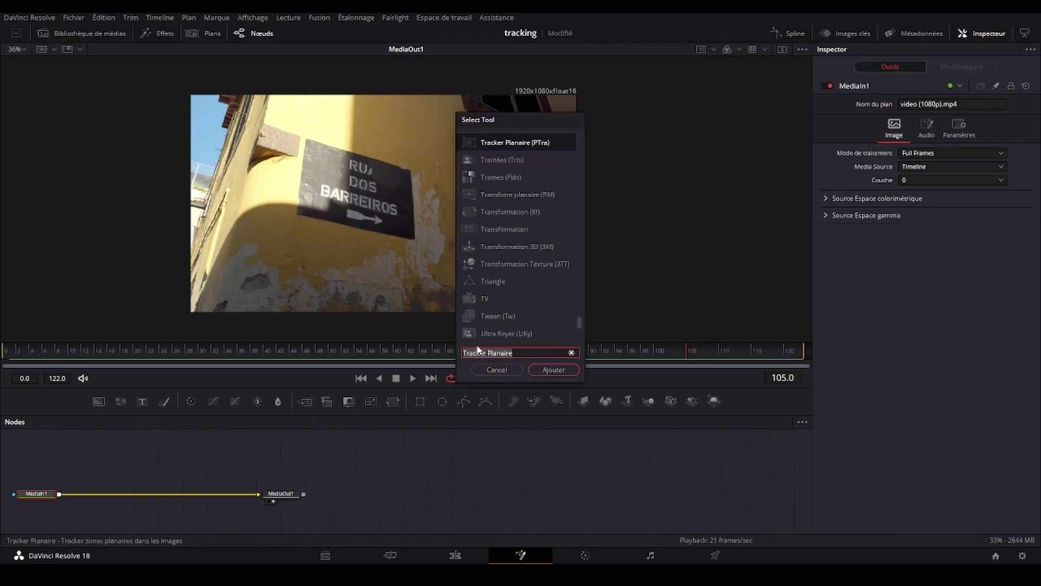
# Insert PlanarTracker1 between MediaIn1 and MediaOut1, keep Track mode, and use Hybrid Point/Area tracking
pyautogui.click(553, 370)
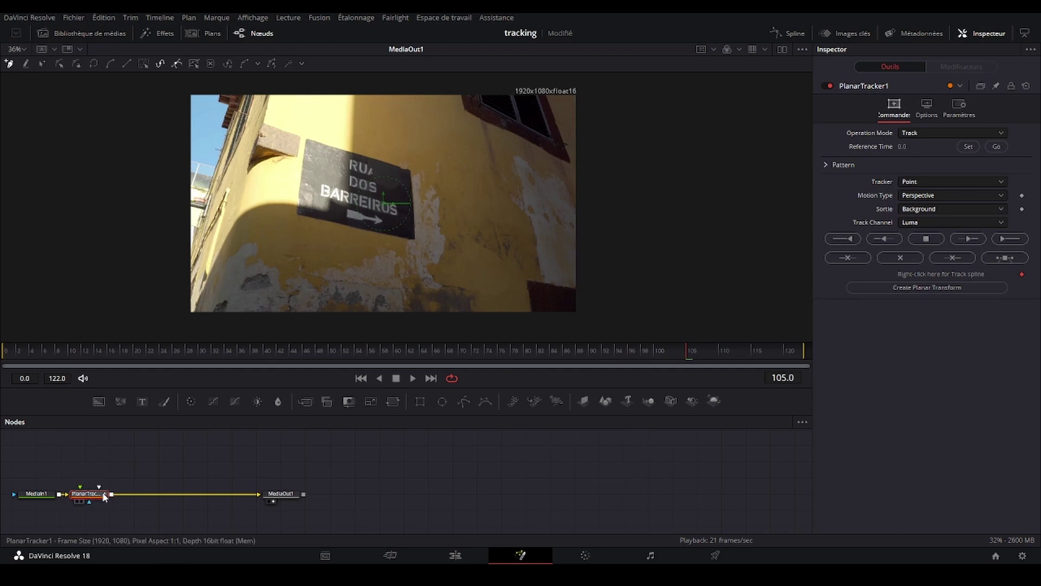
pyautogui.moveTo(92, 495); pyautogui.dragTo(137, 496)
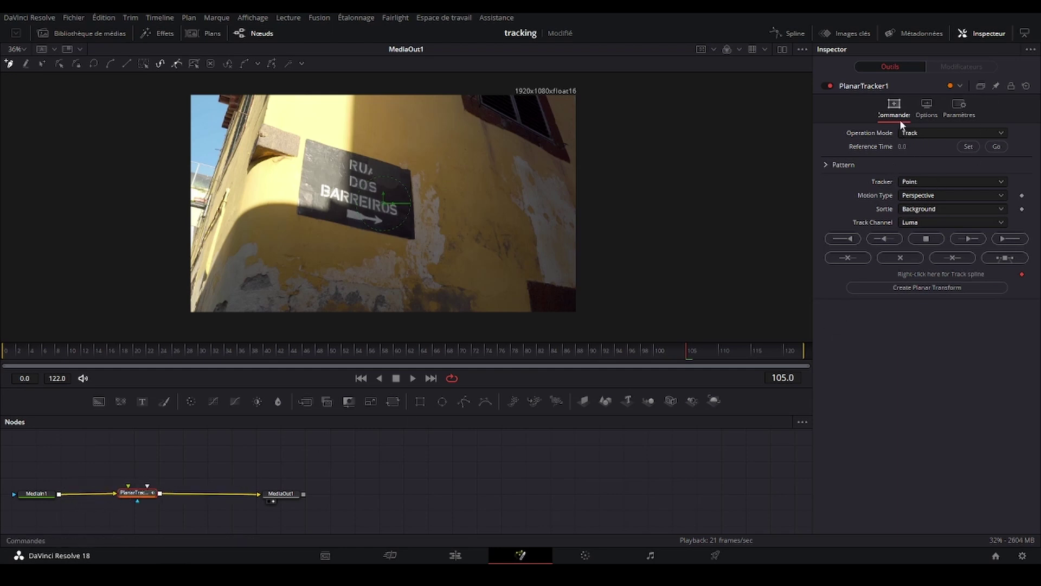
pyautogui.click(911, 133)
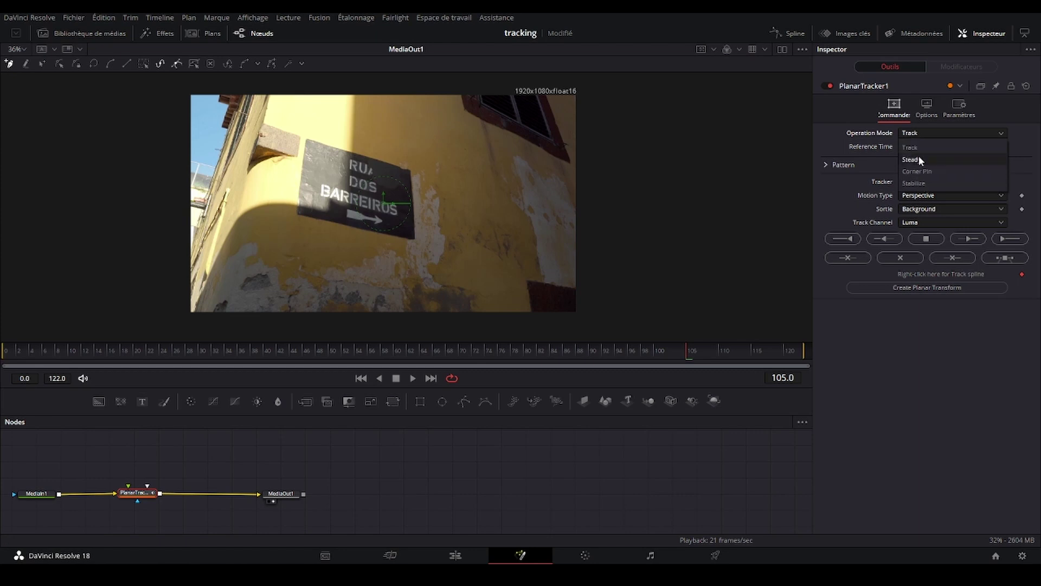
pyautogui.click(913, 146)
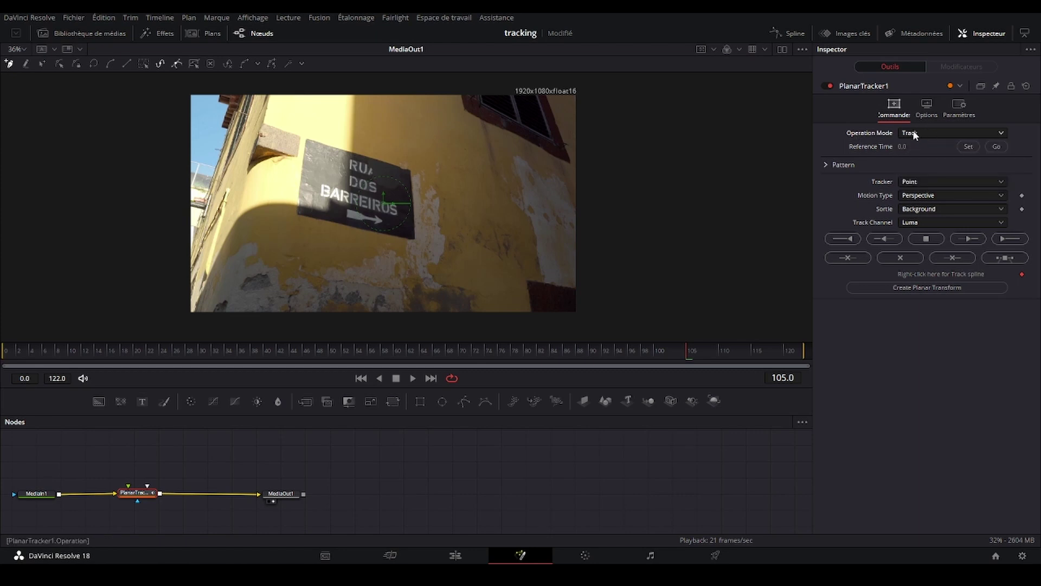
pyautogui.click(910, 184)
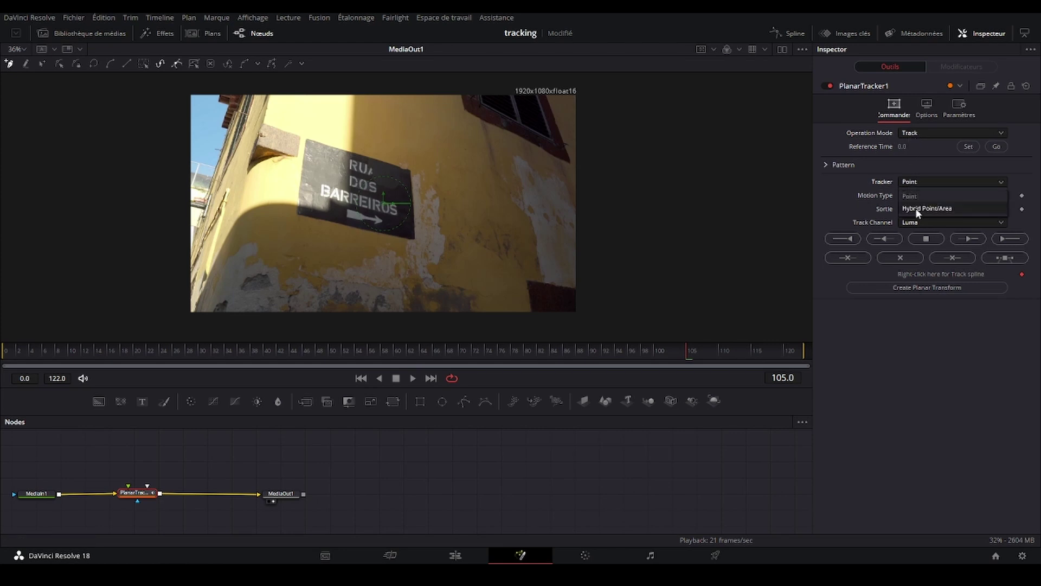
pyautogui.click(942, 207)
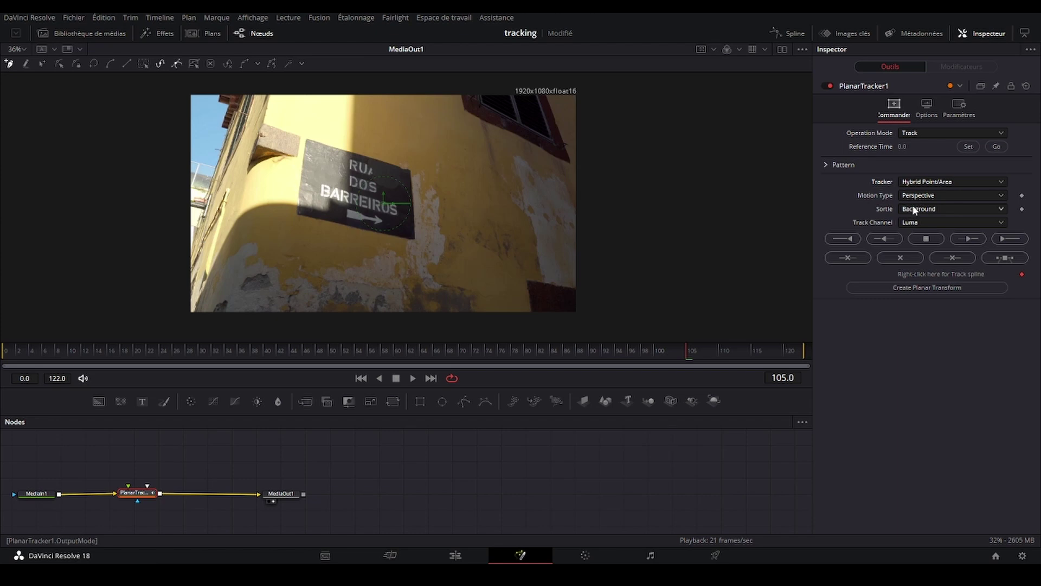
# Set the planar tracker's motion type to Perspective and save the project
pyautogui.click(914, 196)
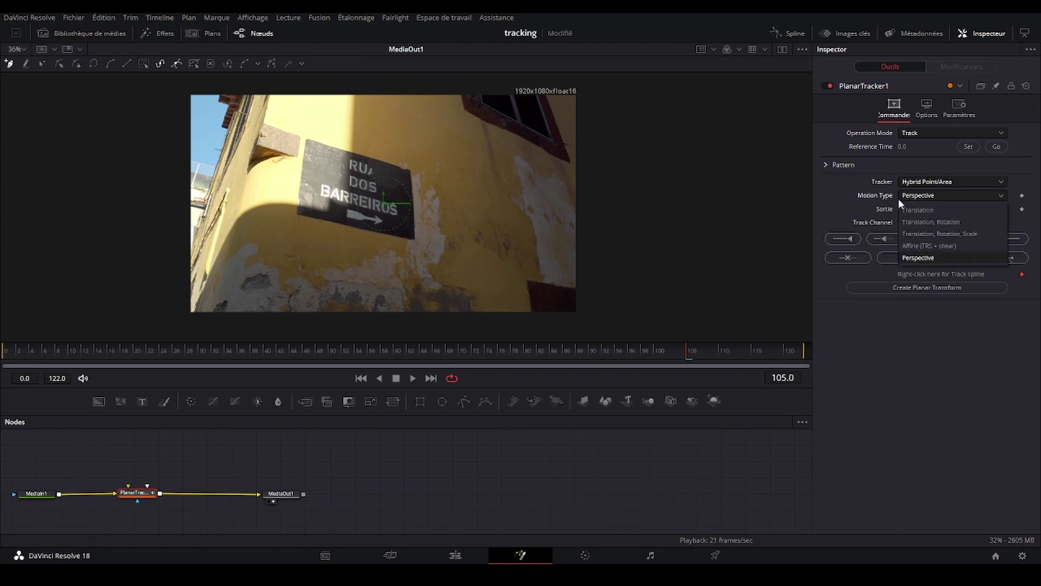
pyautogui.click(916, 215)
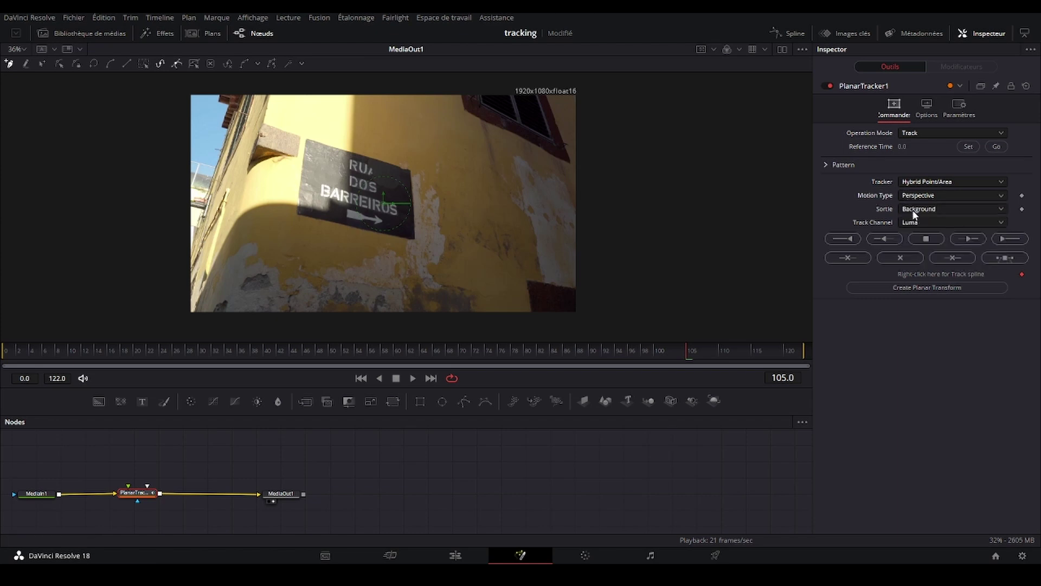
pyautogui.click(925, 197)
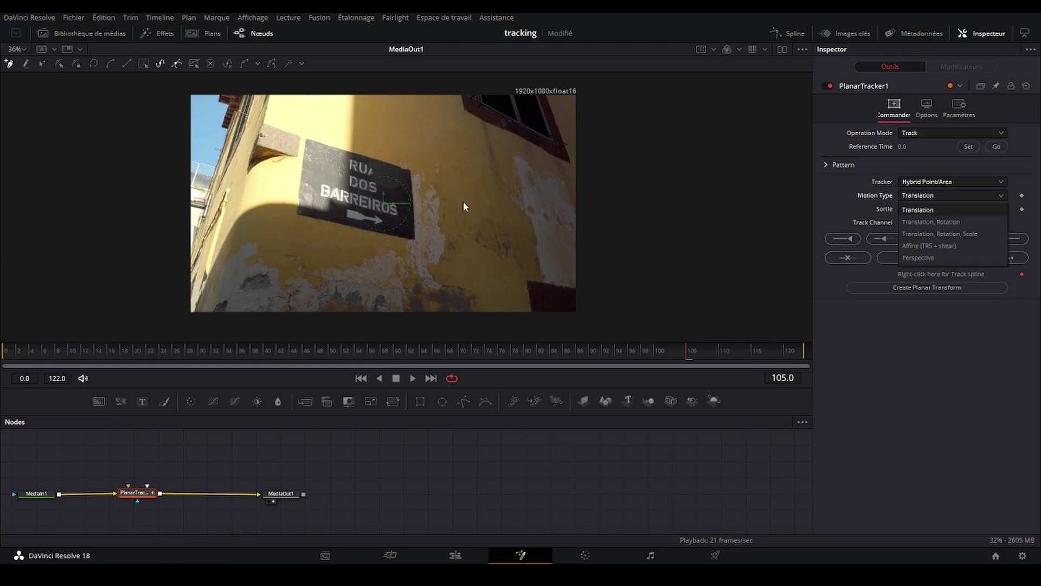
pyautogui.click(924, 223)
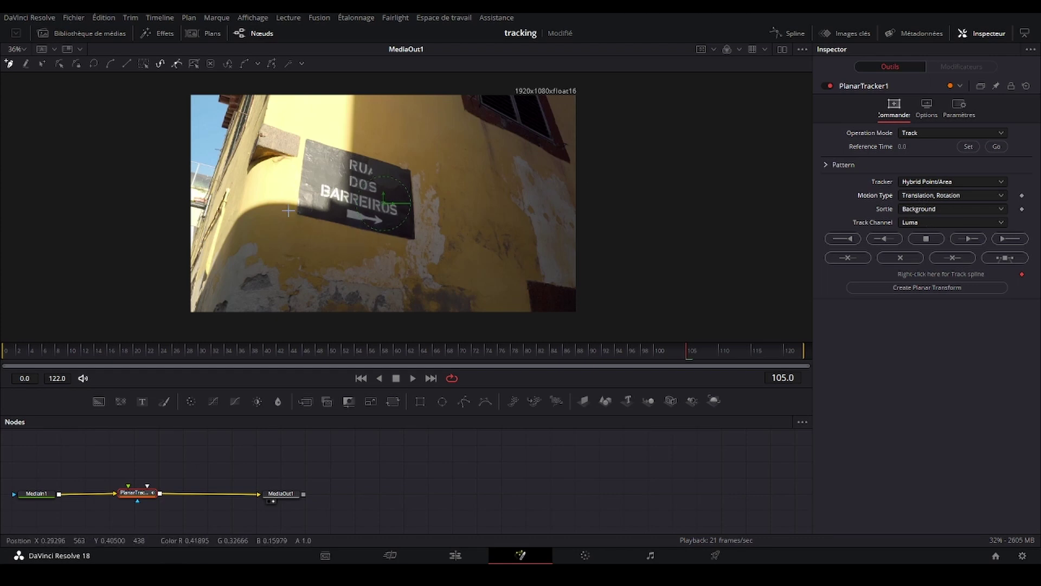
pyautogui.click(920, 199)
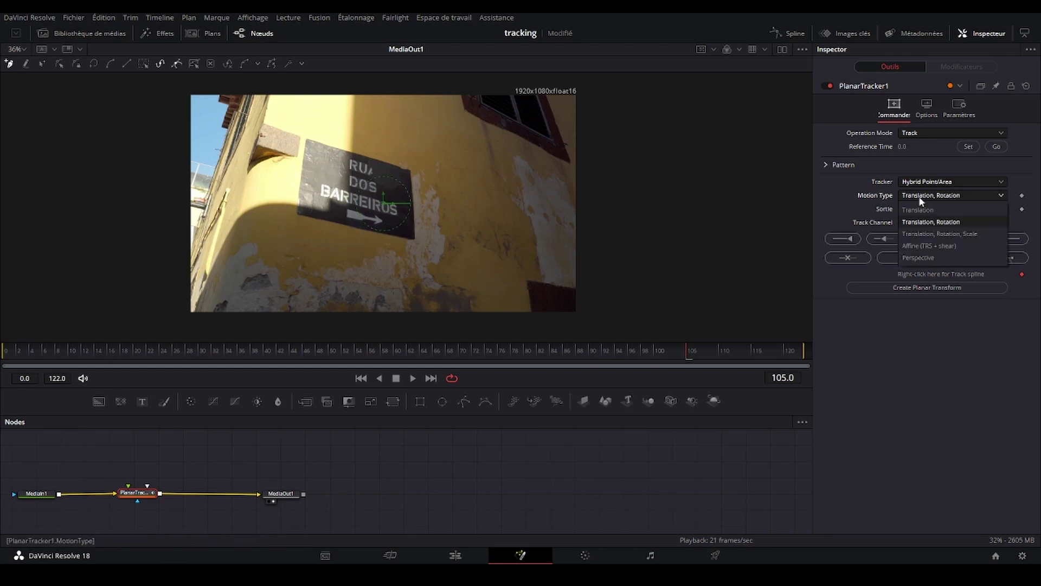
pyautogui.click(922, 234)
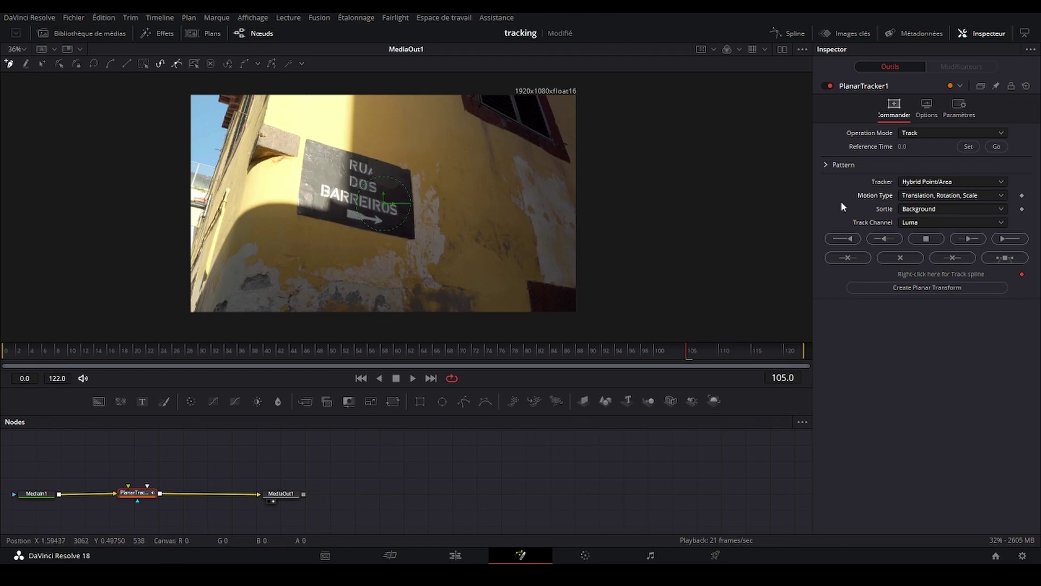
pyautogui.click(927, 204)
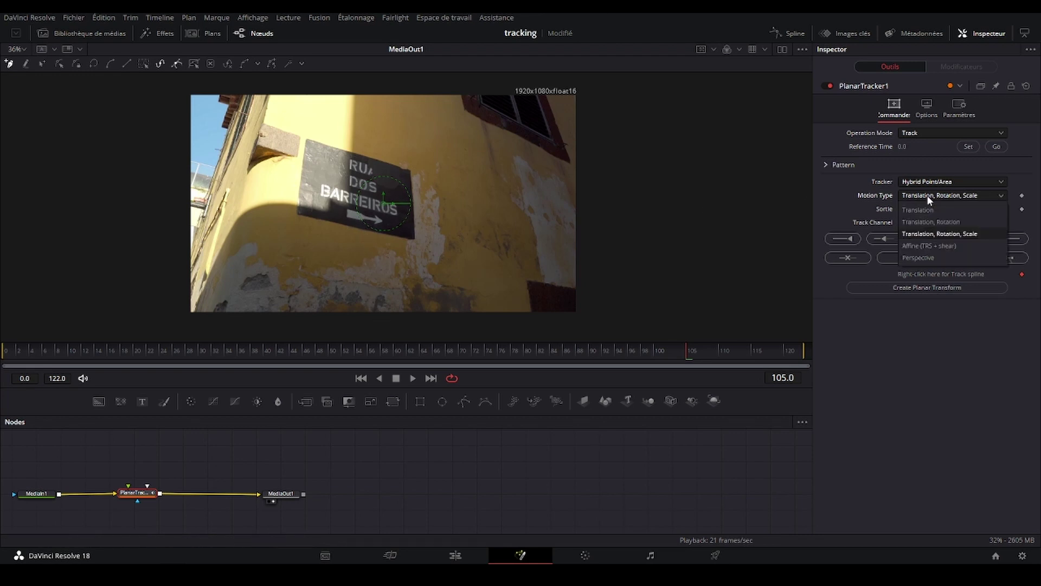
pyautogui.click(922, 259)
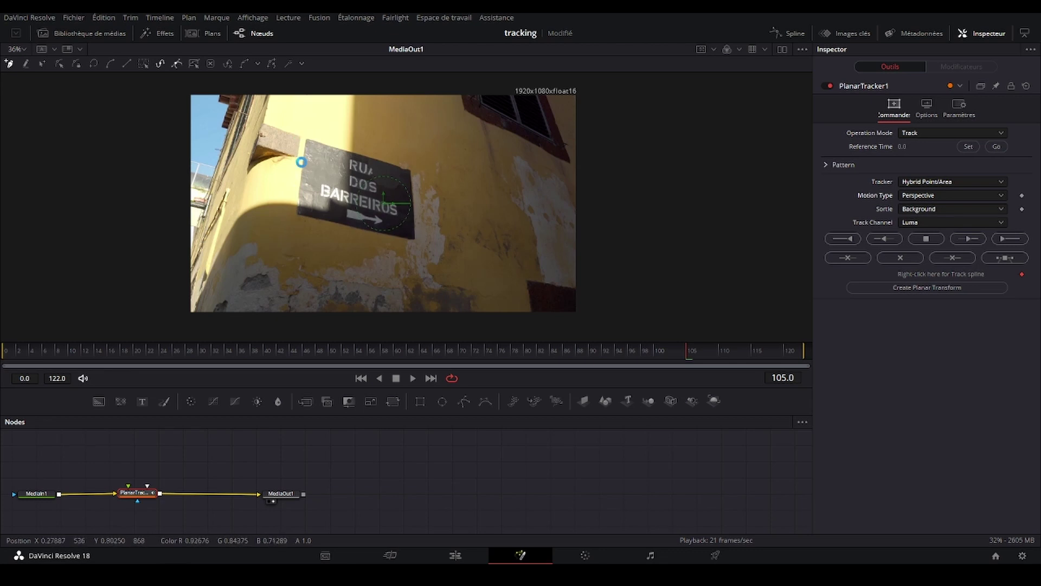
pyautogui.hotkey('ctrl', 's')
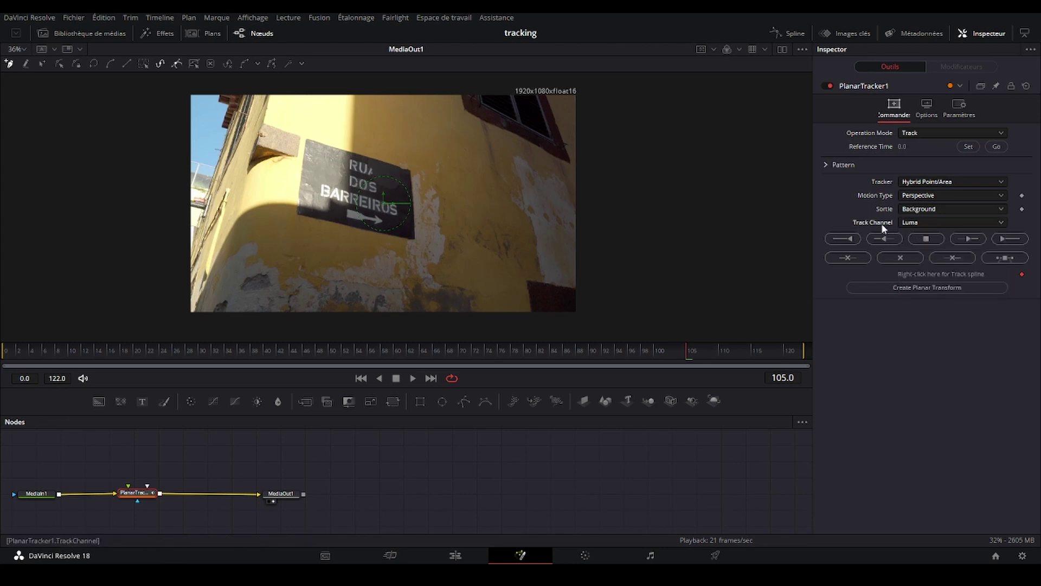
# Leave the track channel on Luma after briefly trying Green
pyautogui.click(929, 223)
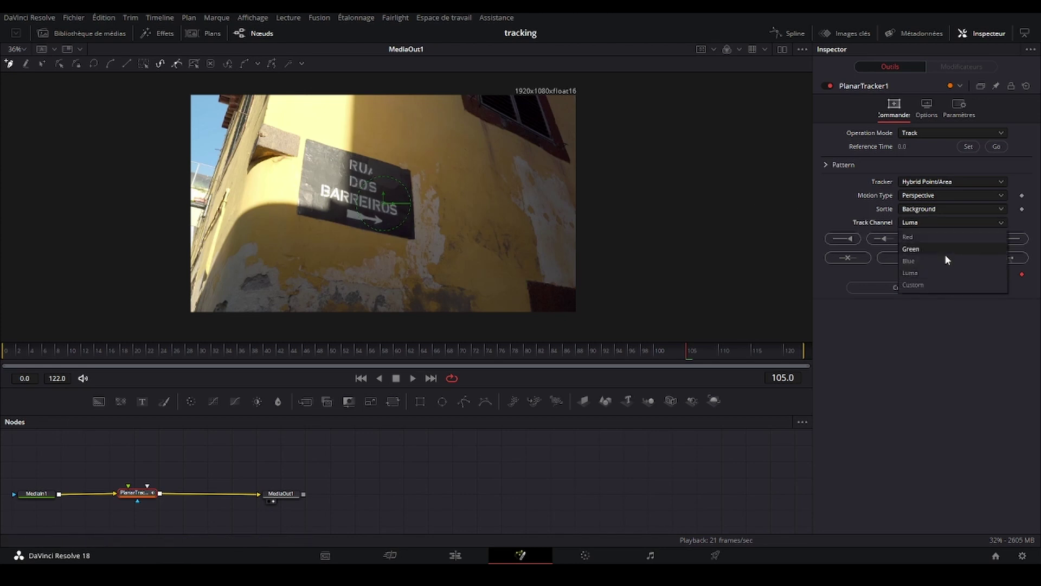
pyautogui.click(916, 260)
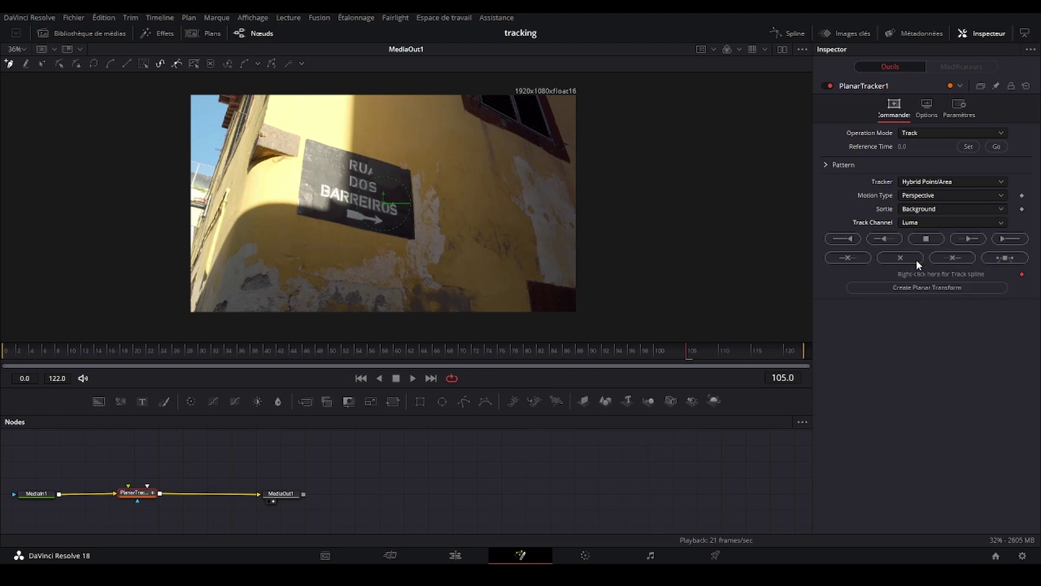
pyautogui.click(916, 221)
pyautogui.click(914, 251)
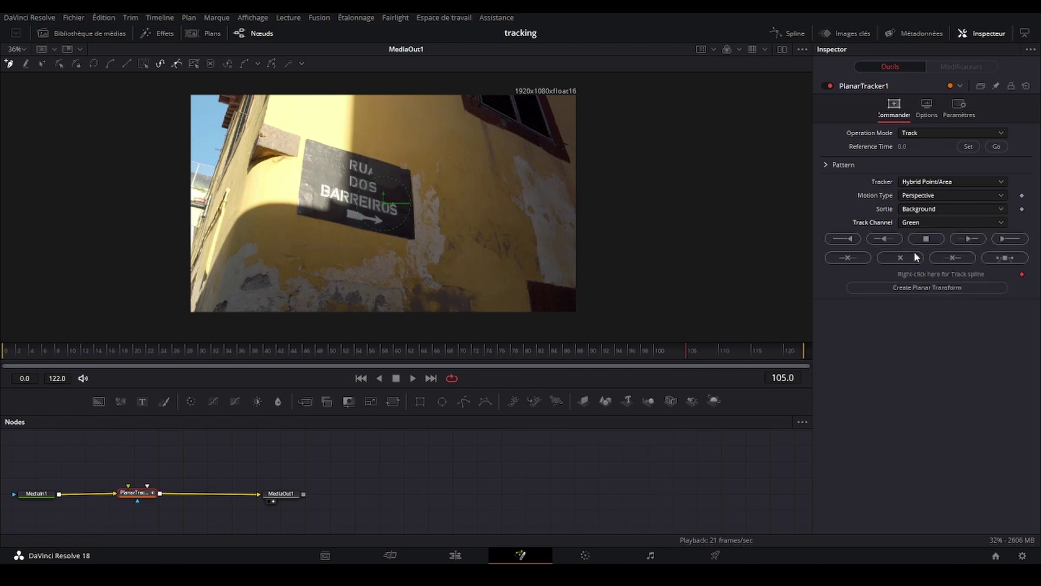
pyautogui.click(916, 222)
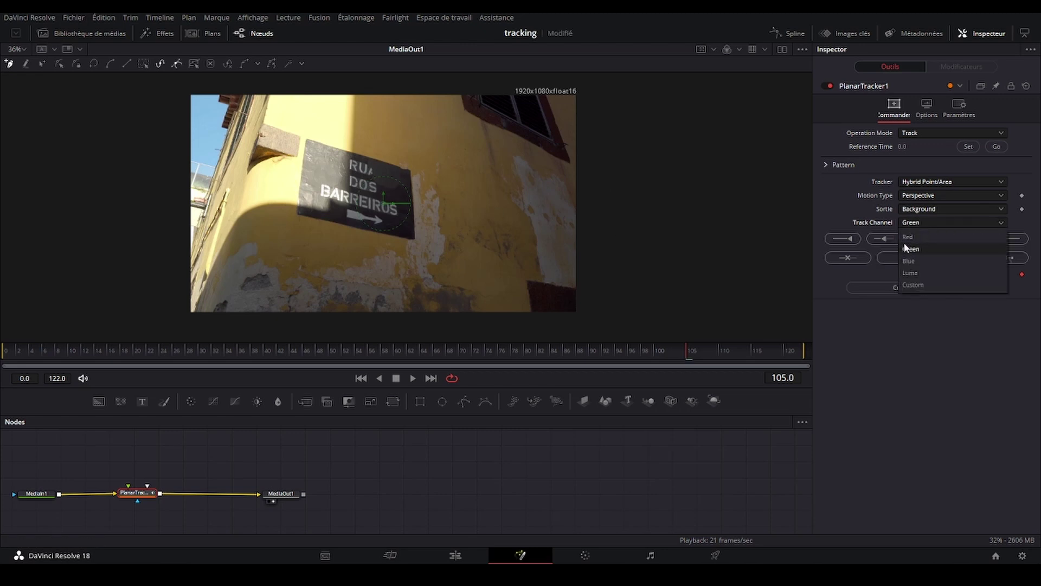
pyautogui.click(911, 273)
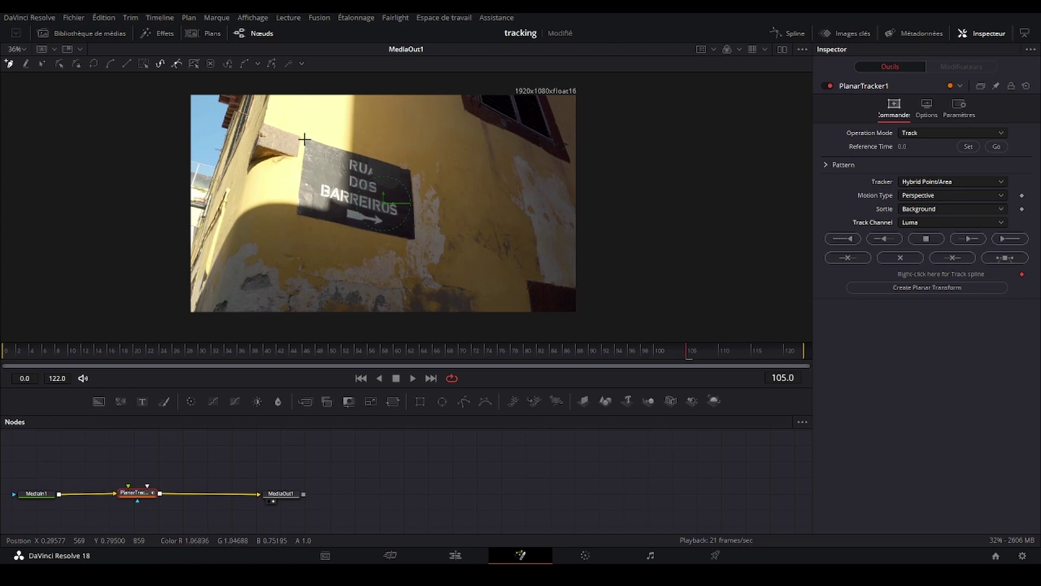
# From frame 0, outline the street sign with a four-point closed polygon and track it through the clip
pyautogui.press('Home')
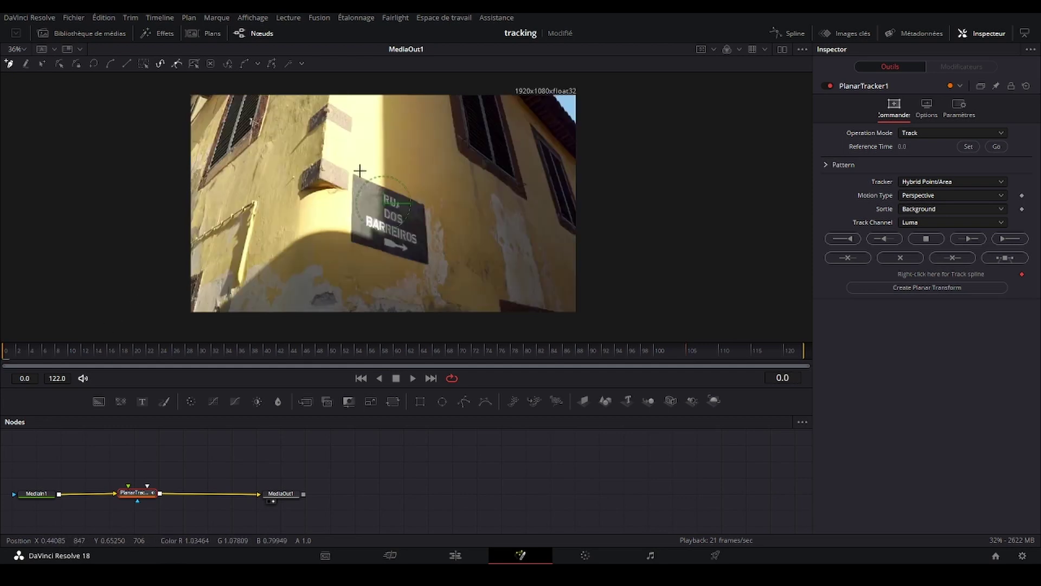
pyautogui.click(352, 172)
pyautogui.click(350, 243)
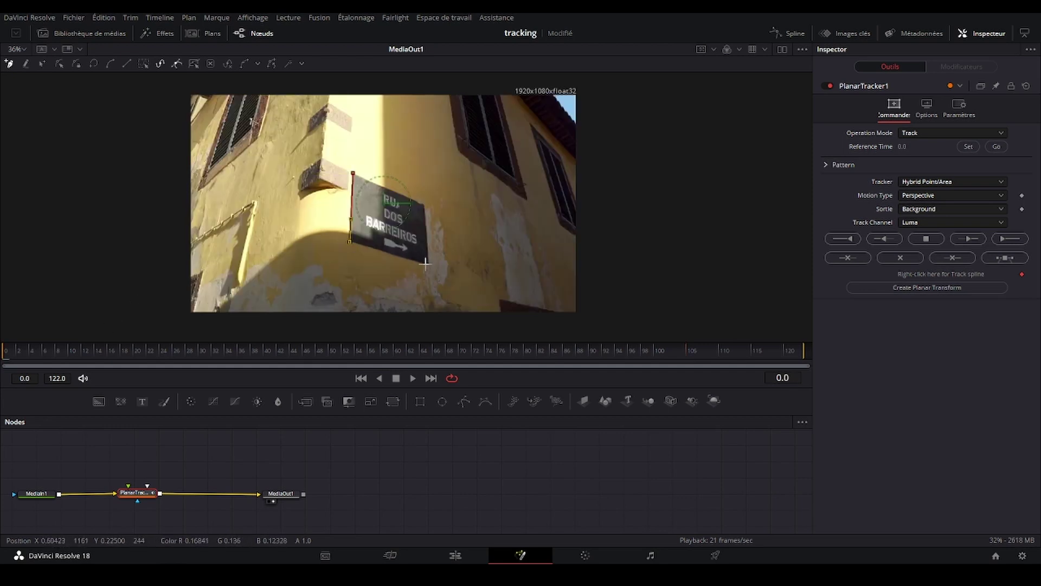
pyautogui.click(429, 265)
pyautogui.click(425, 203)
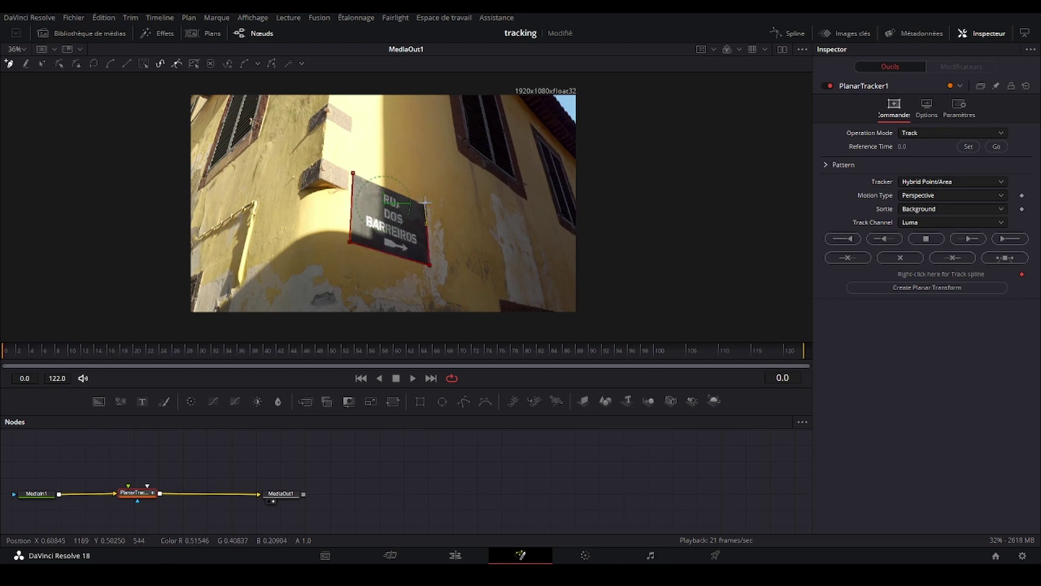
pyautogui.click(352, 172)
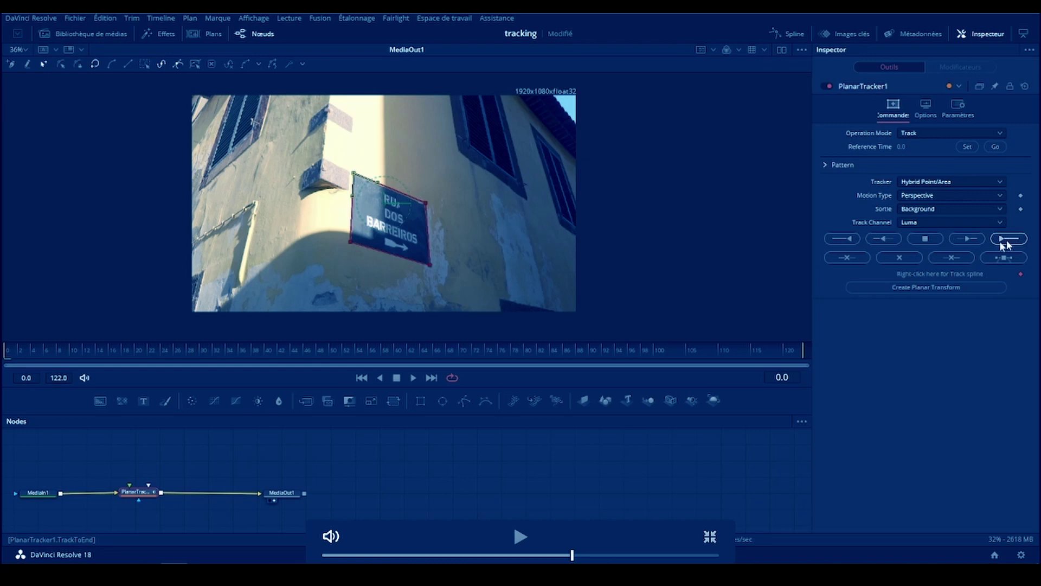
pyautogui.press('space')
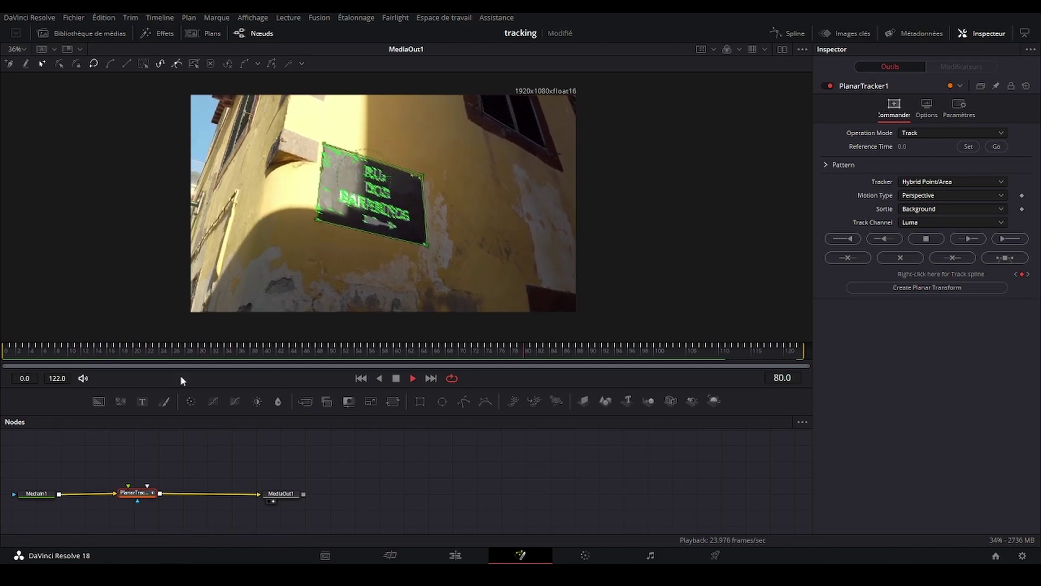
# Switch PlanarTracker1 to Corner Pin, fit its four corners onto the sign, and show the media library
pyautogui.click(917, 132)
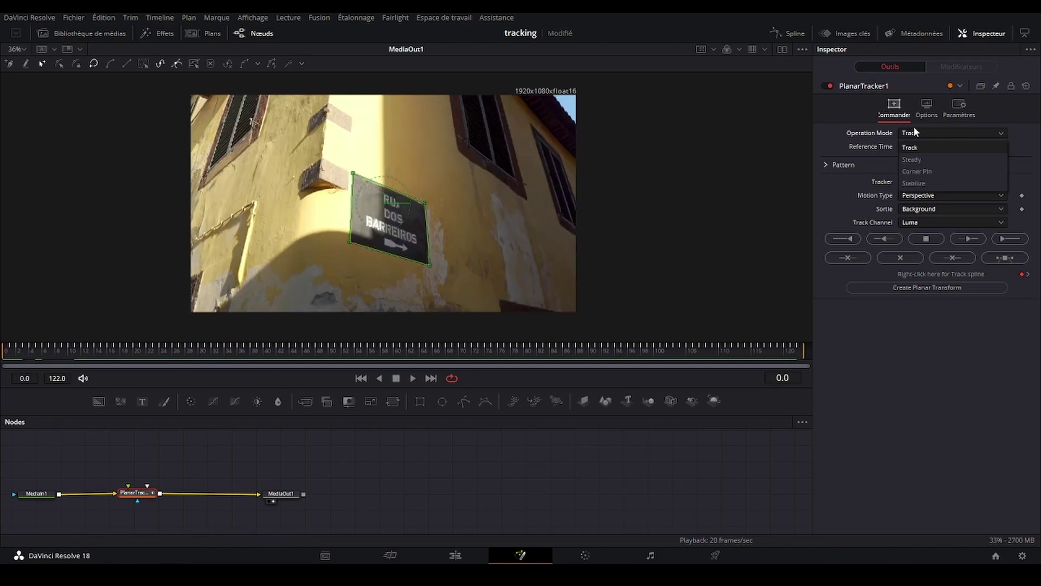
pyautogui.click(921, 172)
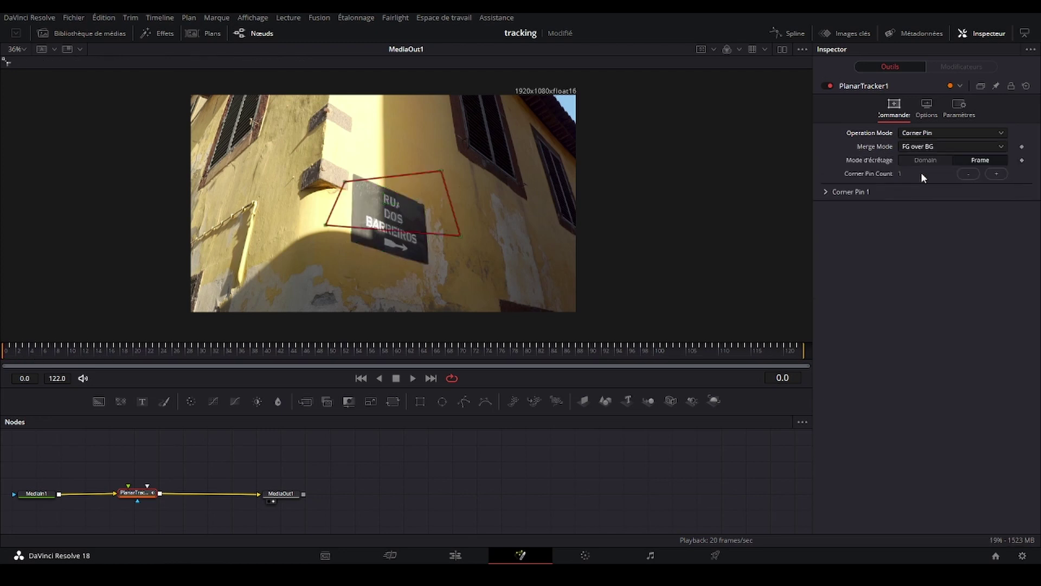
pyautogui.moveTo(345, 184); pyautogui.dragTo(352, 172)
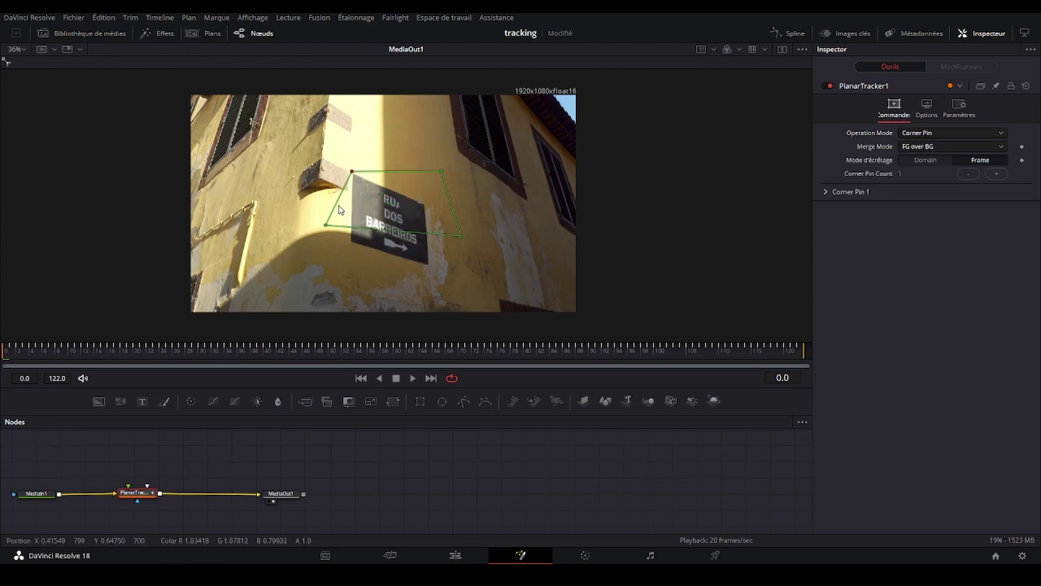
pyautogui.moveTo(326, 225); pyautogui.dragTo(349, 240)
pyautogui.moveTo(442, 171); pyautogui.dragTo(425, 203)
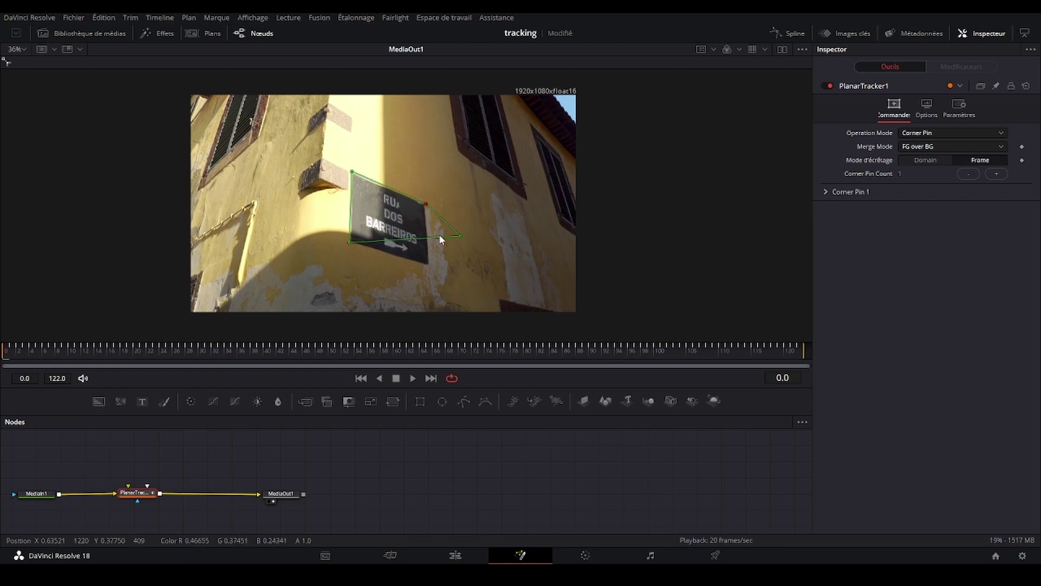
pyautogui.moveTo(458, 237); pyautogui.dragTo(430, 265)
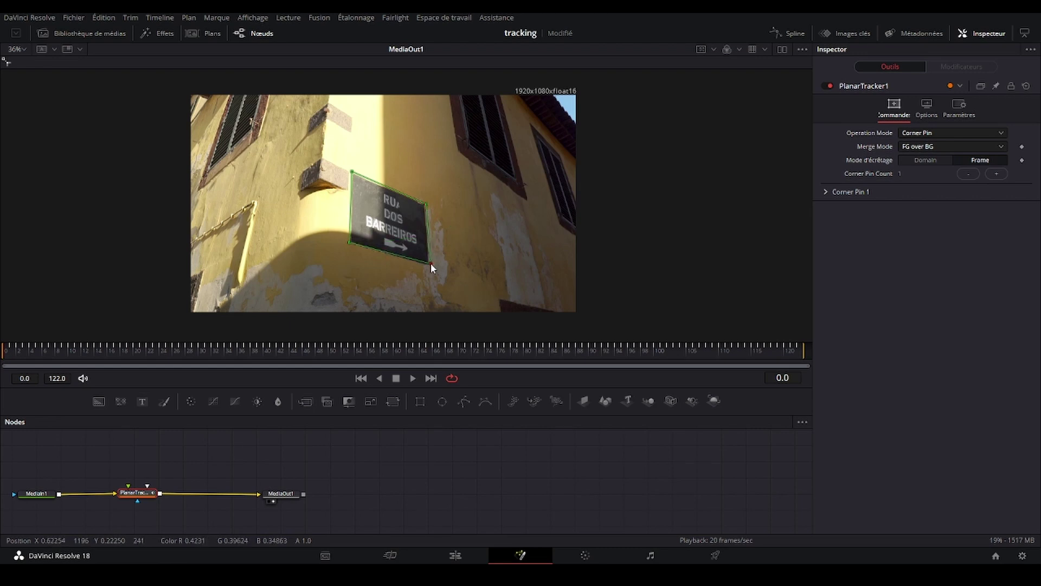
pyautogui.click(76, 35)
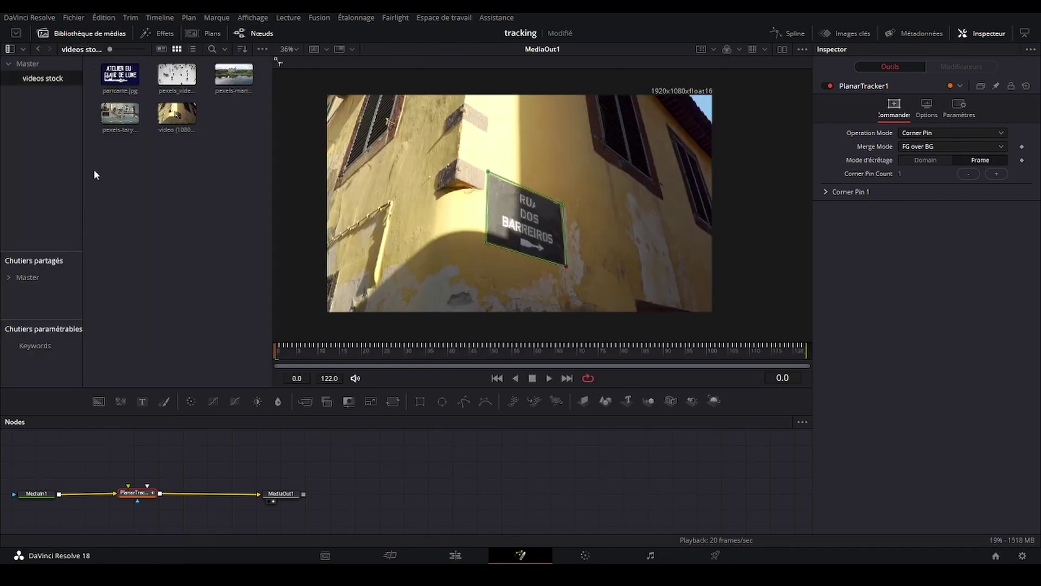
# Add pancarte.jpg as MediaIn2 and wire it into PlanarTracker1's foreground input
pyautogui.click(128, 71)
pyautogui.moveTo(121, 76)
pyautogui.mouseDown()
pyautogui.moveTo(106, 431)
pyautogui.moveTo(87, 455)
pyautogui.mouseUp()
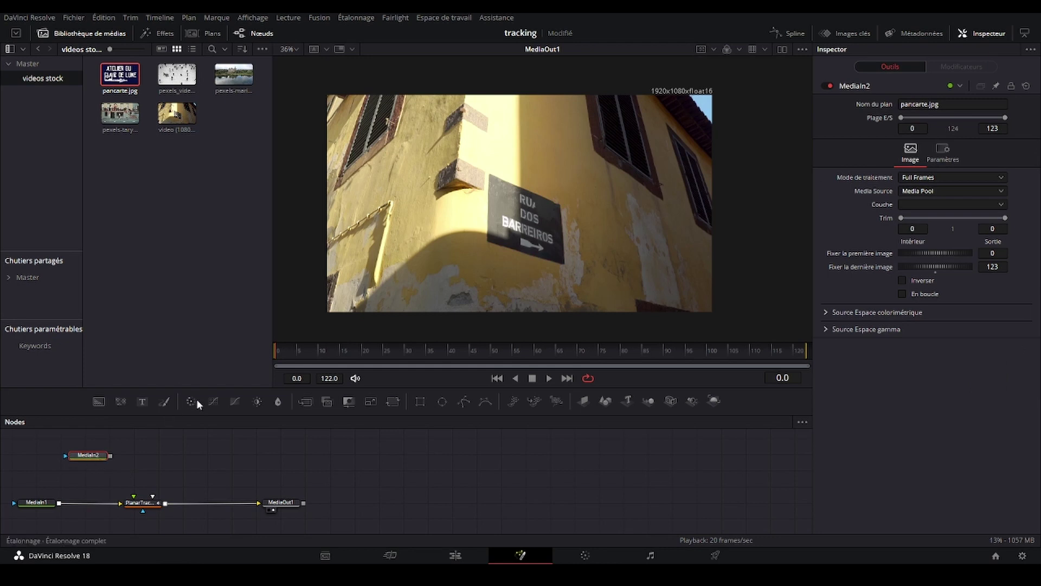
pyautogui.moveTo(110, 456); pyautogui.dragTo(134, 496)
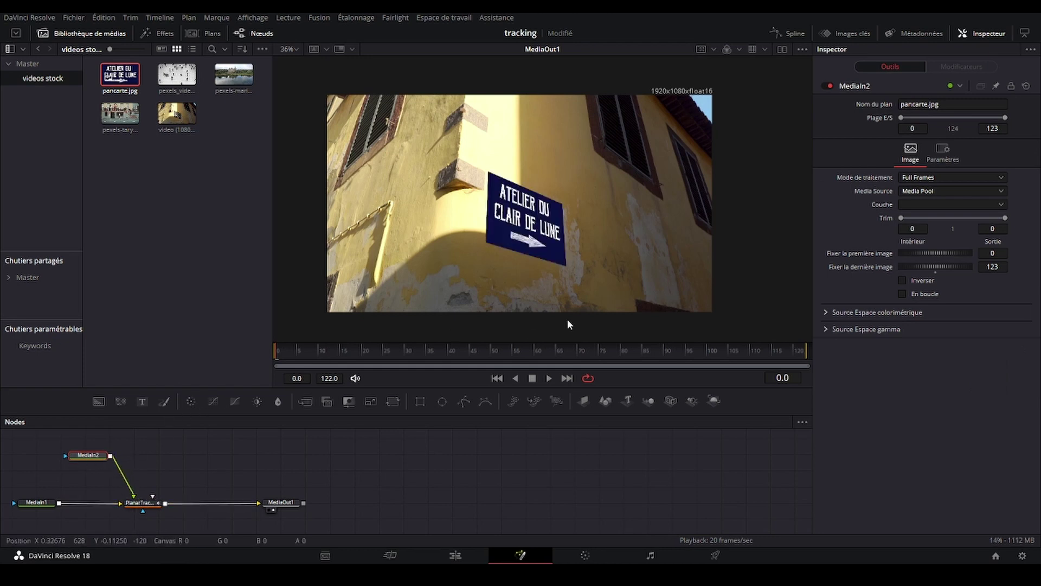
pyautogui.moveTo(96, 458); pyautogui.dragTo(127, 457)
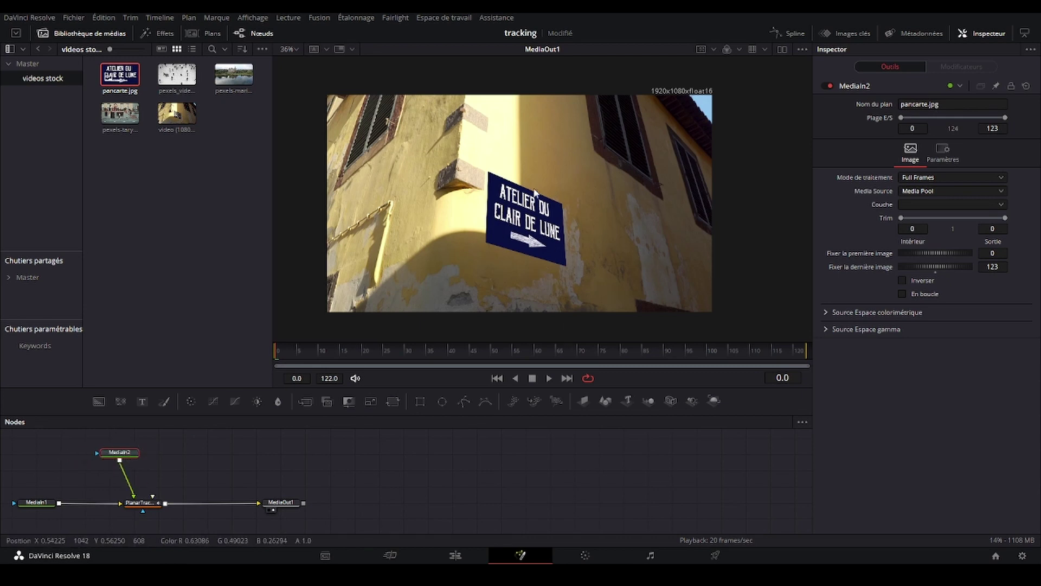
pyautogui.click(428, 350)
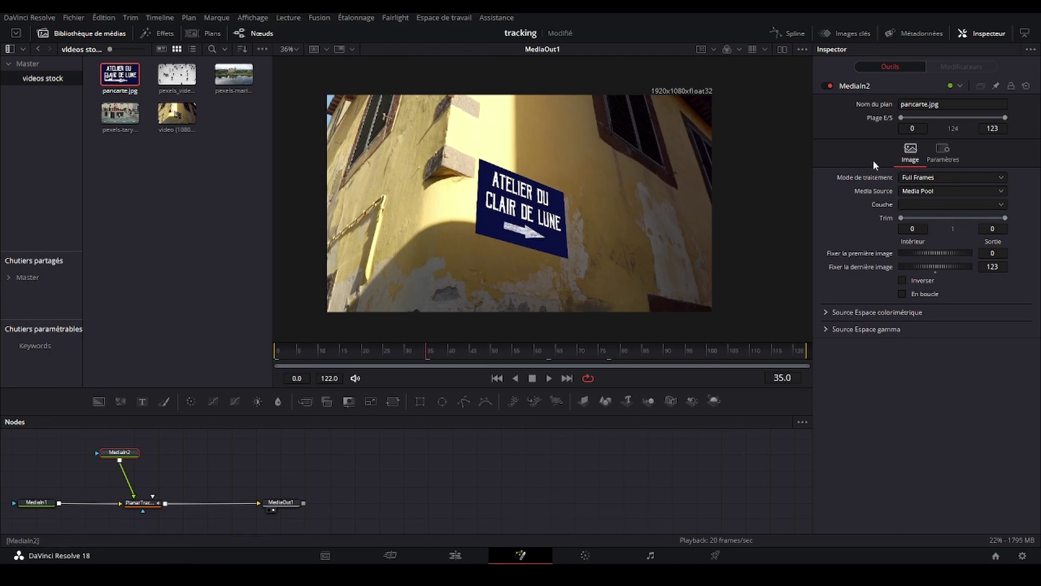
pyautogui.click(140, 503)
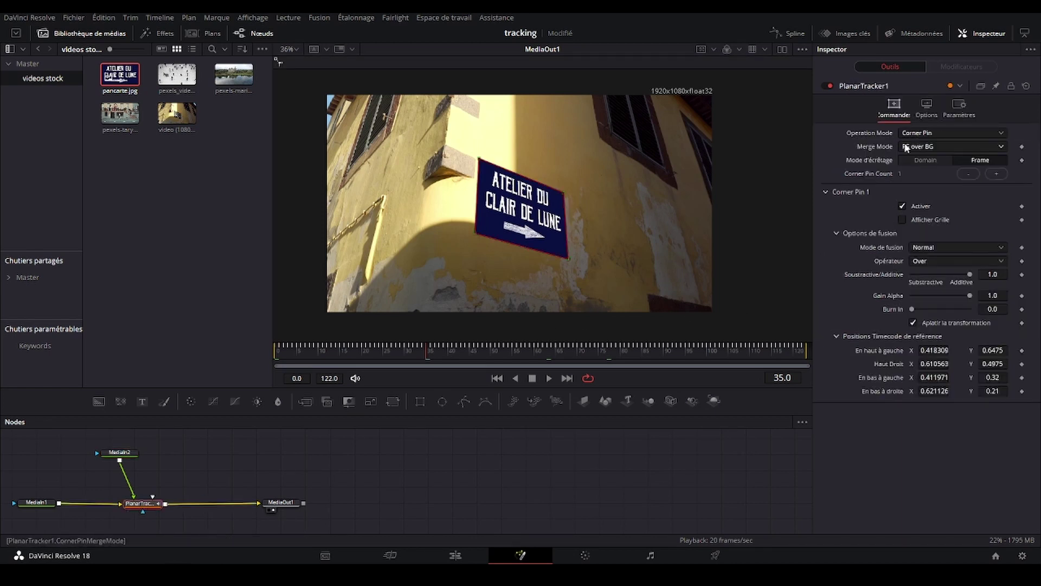
# Set Corner Pin 1's blend mode to Lumière ponctuelle at gain 1.0, then return to frame 1
pyautogui.click(825, 191)
pyautogui.click(825, 192)
pyautogui.click(929, 248)
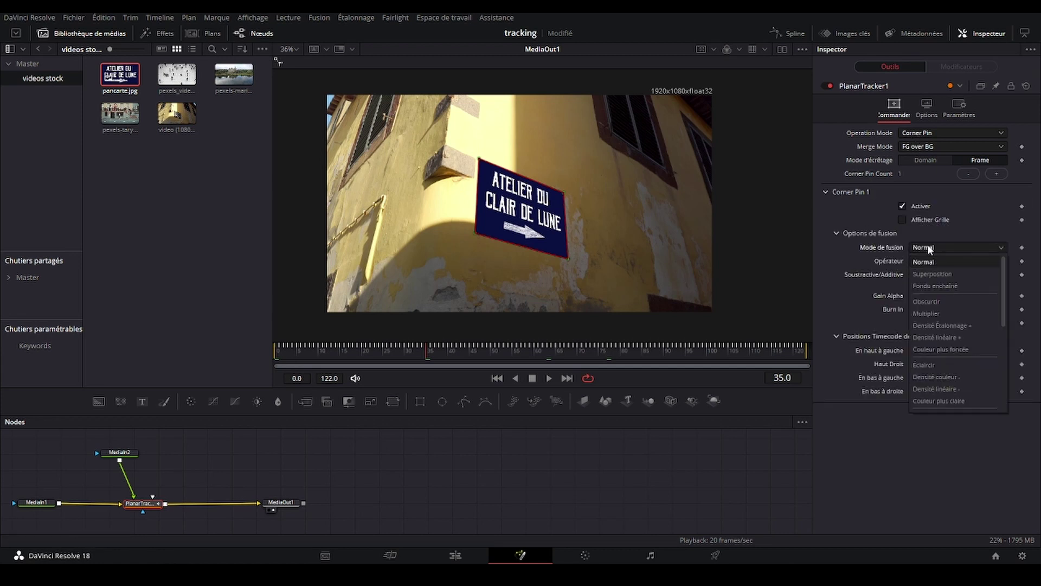
pyautogui.click(927, 302)
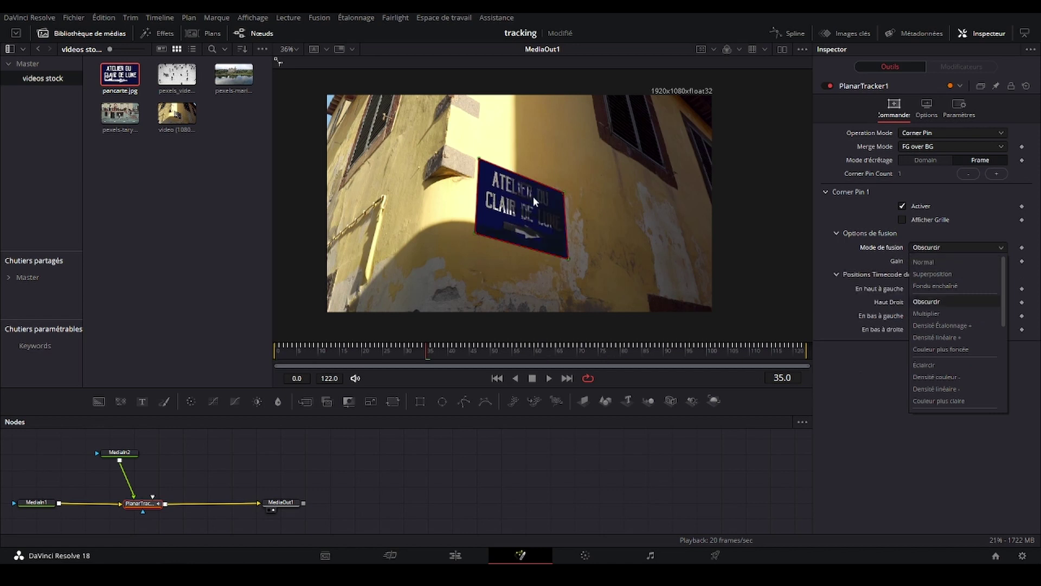
pyautogui.scroll(-2, 938, 347)
pyautogui.scroll(-2, 938, 347)
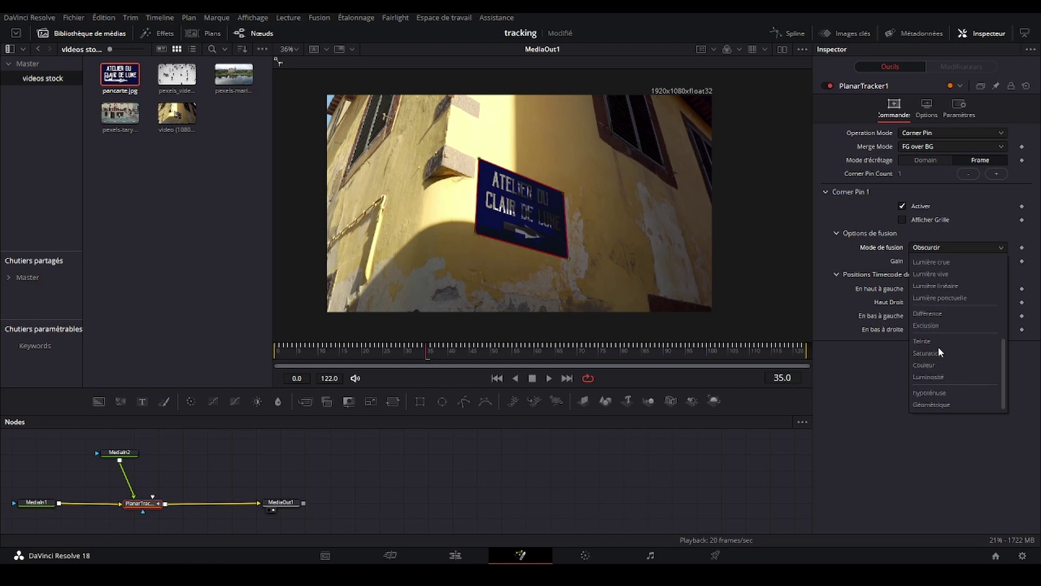
pyautogui.scroll(-2, 937, 353)
pyautogui.click(939, 325)
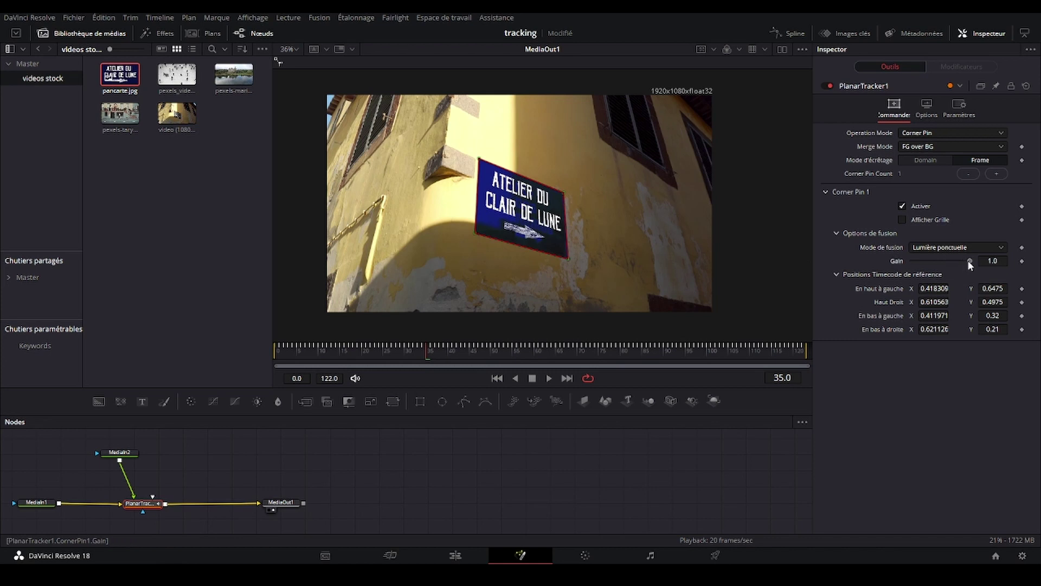
pyautogui.moveTo(968, 261); pyautogui.dragTo(969, 261)
pyautogui.moveTo(290, 352); pyautogui.dragTo(280, 353)
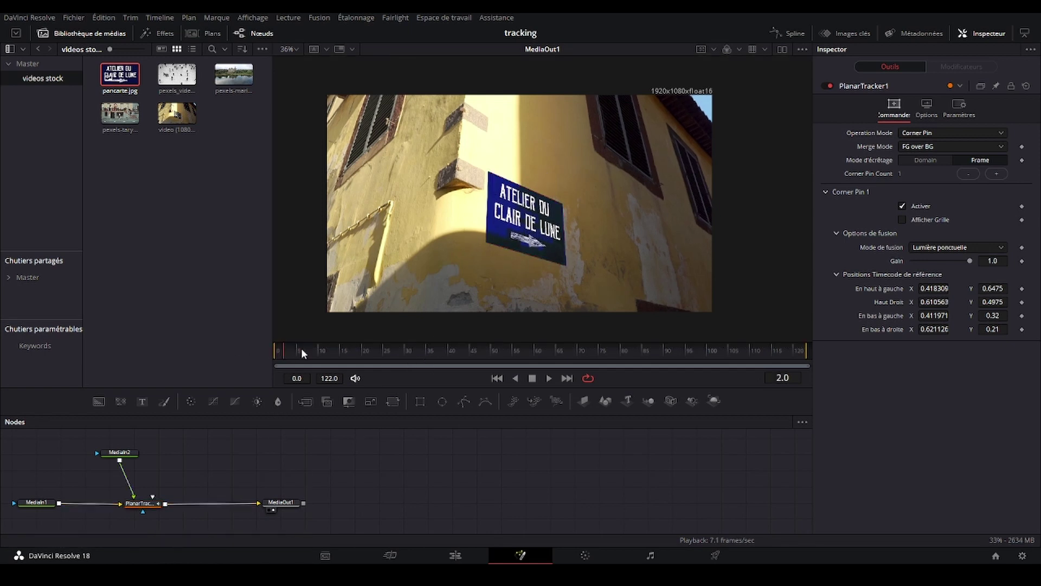
# Scrub through frames 30, the last frame and 73, then play back the sign composite
pyautogui.moveTo(301, 348); pyautogui.dragTo(562, 363)
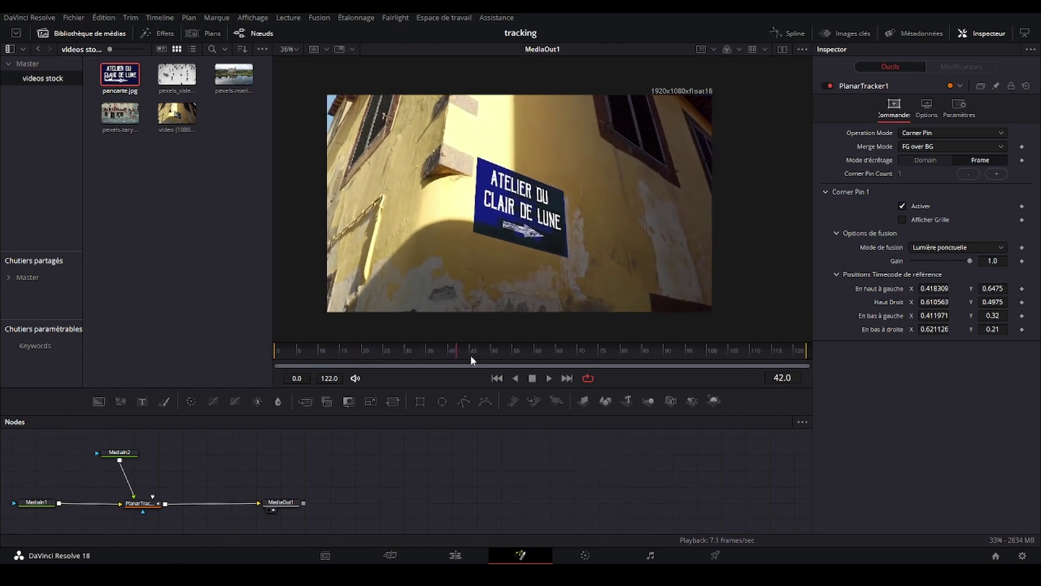
pyautogui.moveTo(561, 357); pyautogui.dragTo(815, 358)
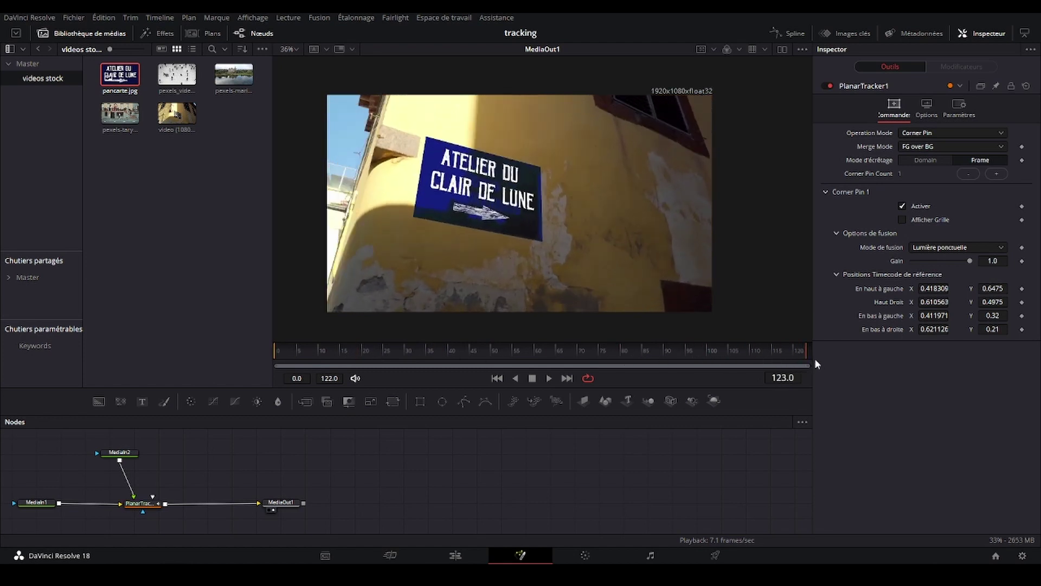
pyautogui.click(594, 353)
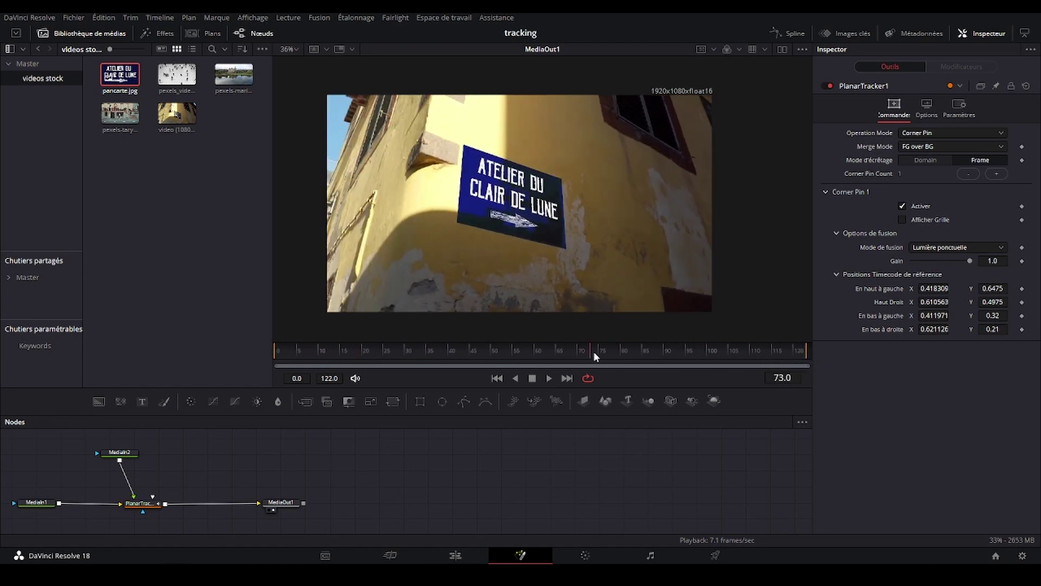
pyautogui.click(550, 378)
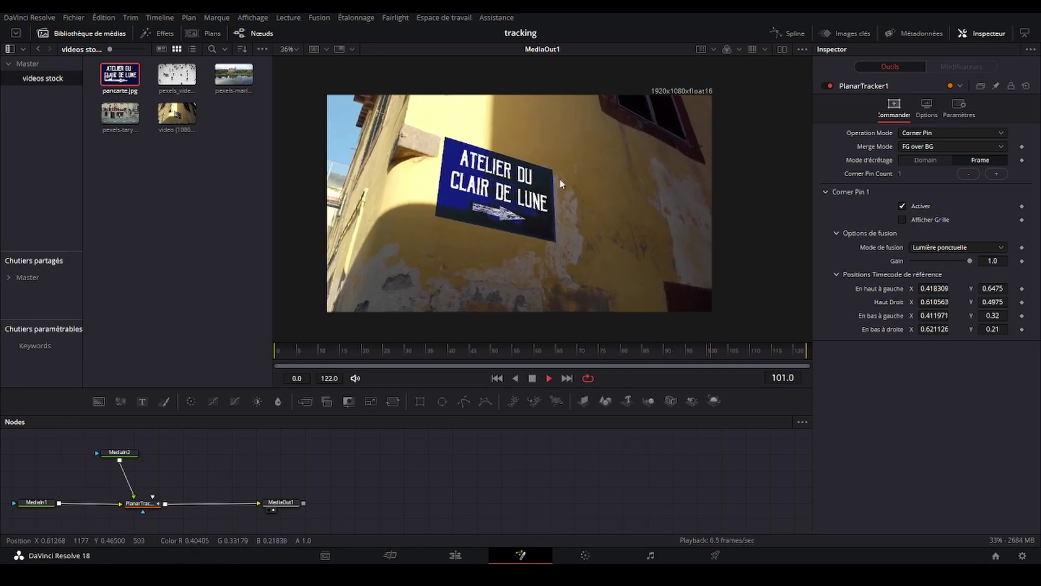
pyautogui.click(154, 505)
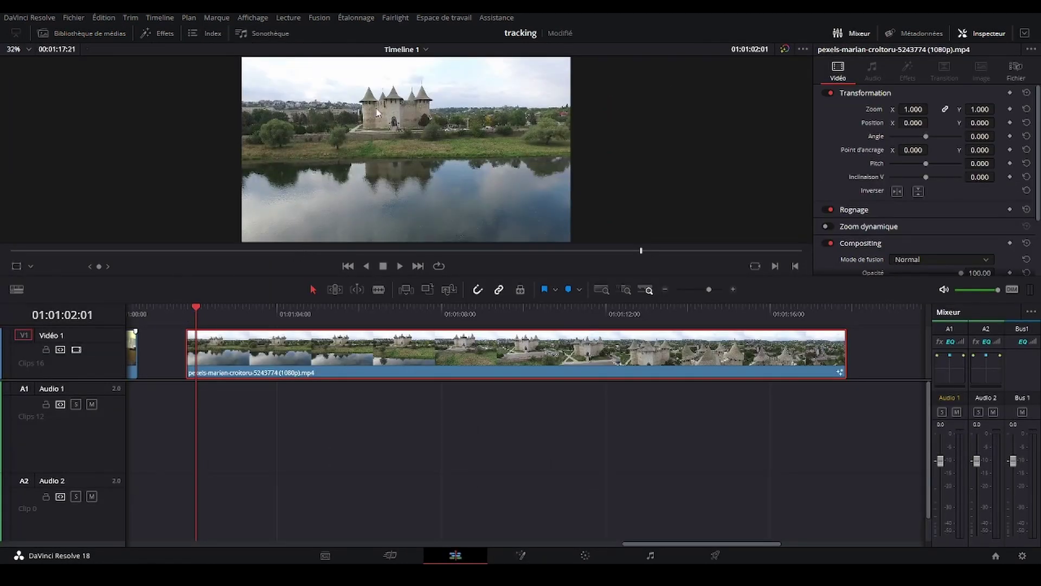
# Scrub the castle drone clip and add a Tracker Planaire node to its Fusion graph
pyautogui.scroll(1, 378, 112)
pyautogui.scroll(-1, 389, 114)
pyautogui.moveTo(199, 305)
pyautogui.mouseDown()
pyautogui.moveTo(760, 311)
pyautogui.moveTo(456, 323)
pyautogui.moveTo(330, 341)
pyautogui.mouseUp()
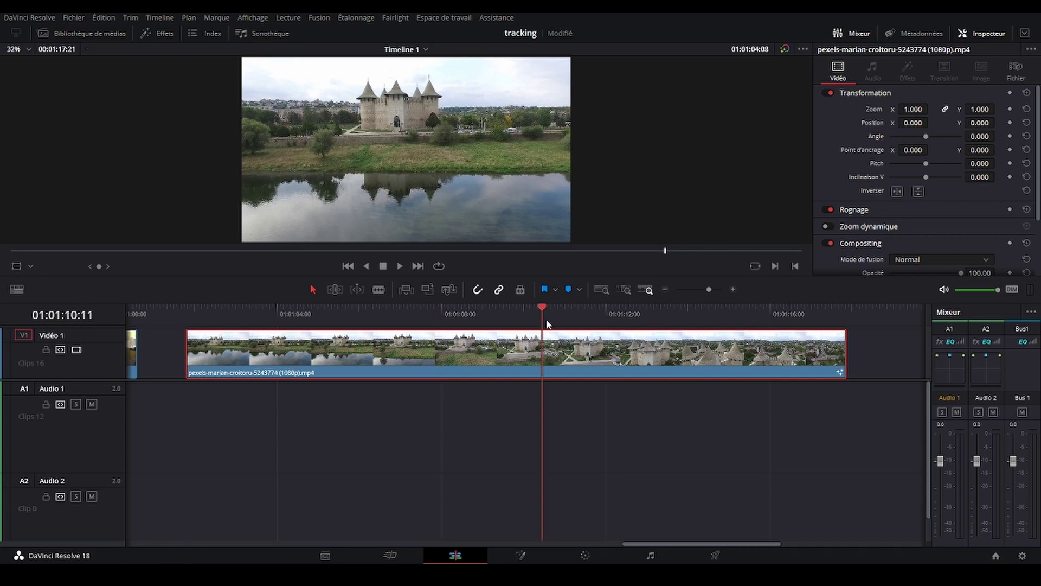
pyautogui.write('traTracker Planaire')
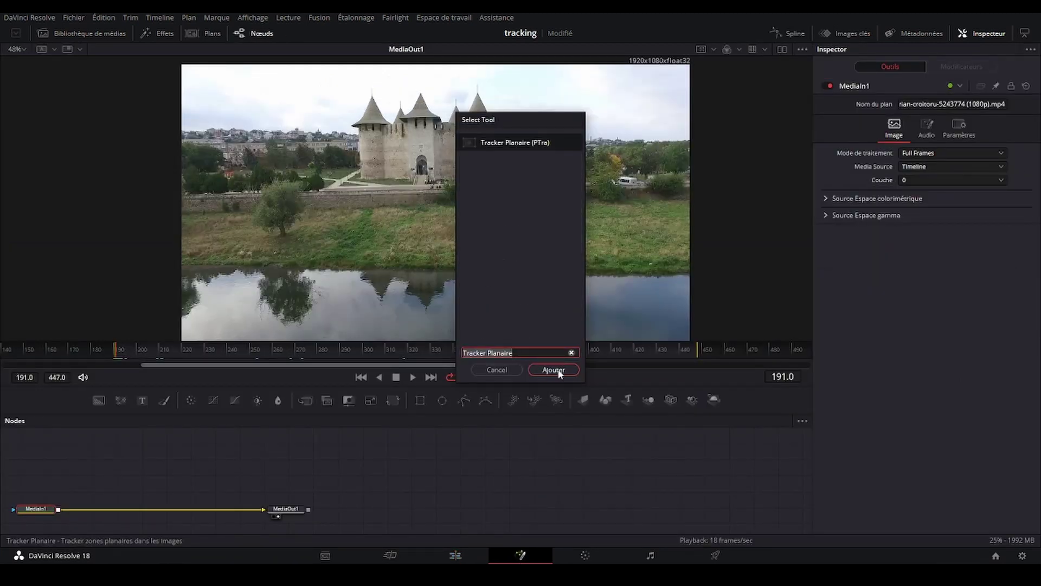
pyautogui.click(552, 369)
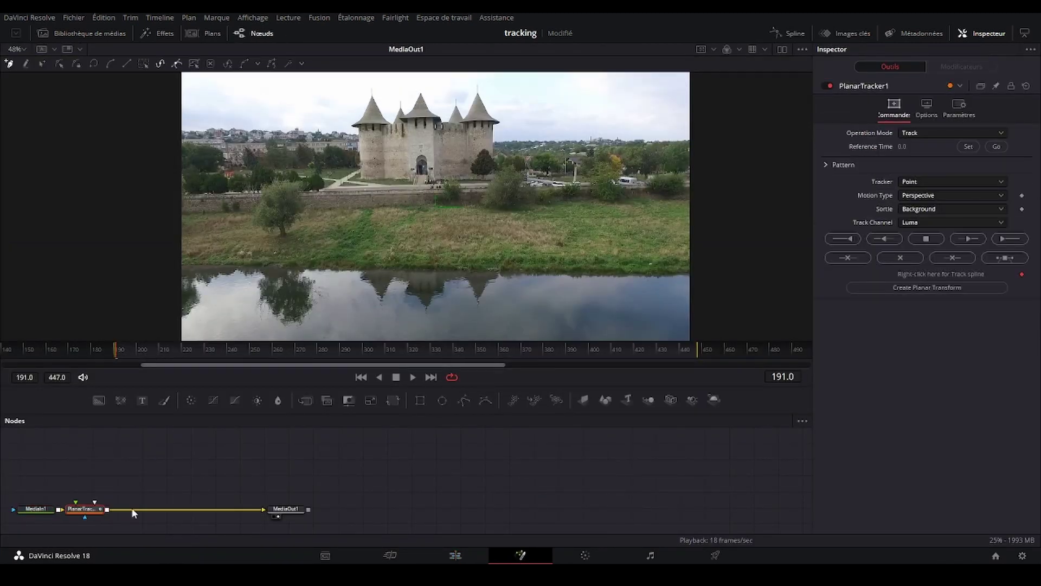
pyautogui.moveTo(107, 512); pyautogui.dragTo(121, 514)
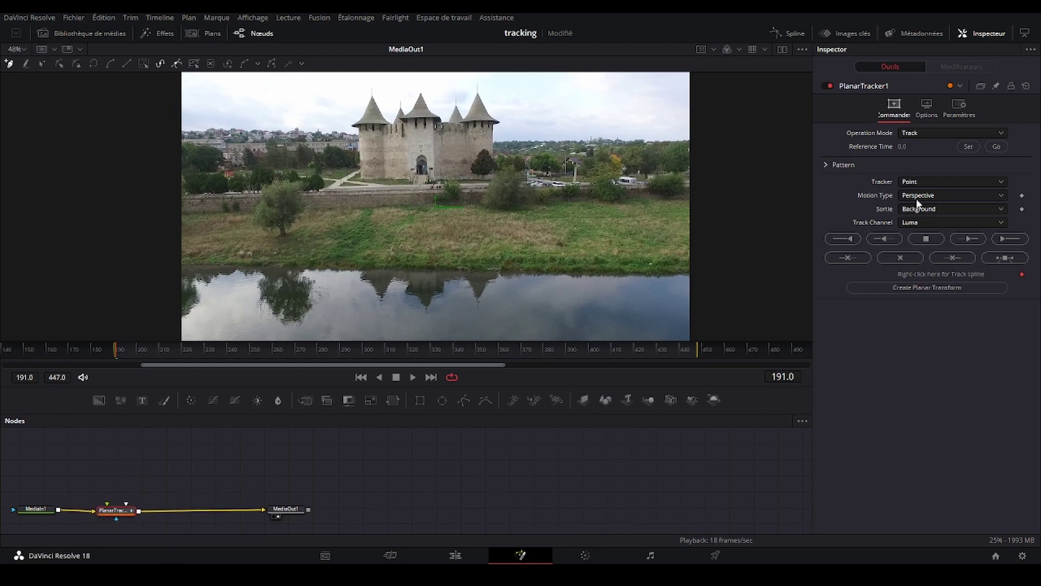
pyautogui.click(919, 181)
# Set the tracker to Hybrid Point/Area with Translation, Rotation, Scale motion
pyautogui.click(932, 211)
pyautogui.click(928, 197)
pyautogui.click(931, 233)
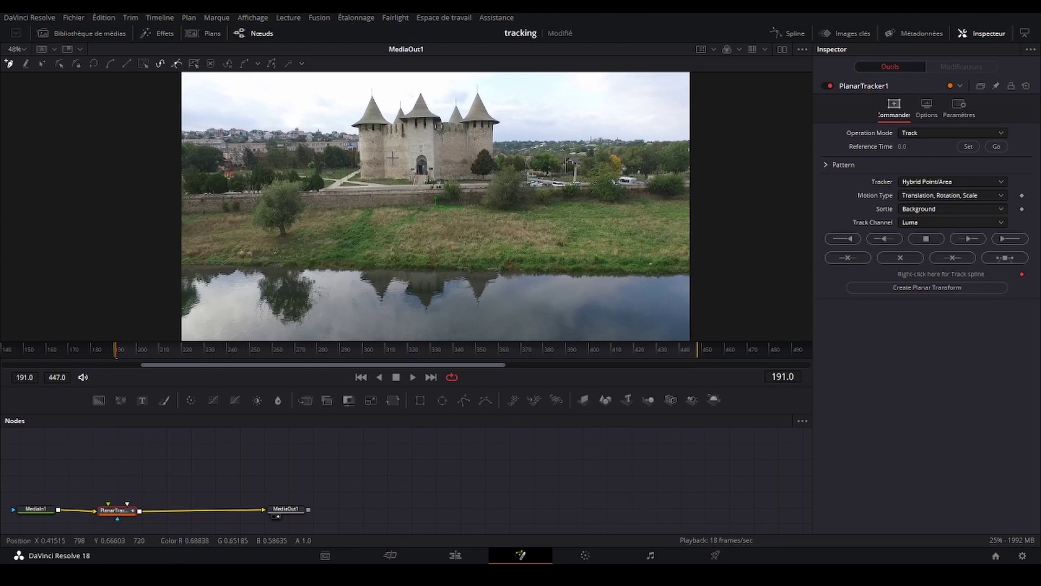
# Outline a four-corner tracking area on the wall above the castle gate
pyautogui.scroll(3, 415, 118)
pyautogui.scroll(2, 414, 118)
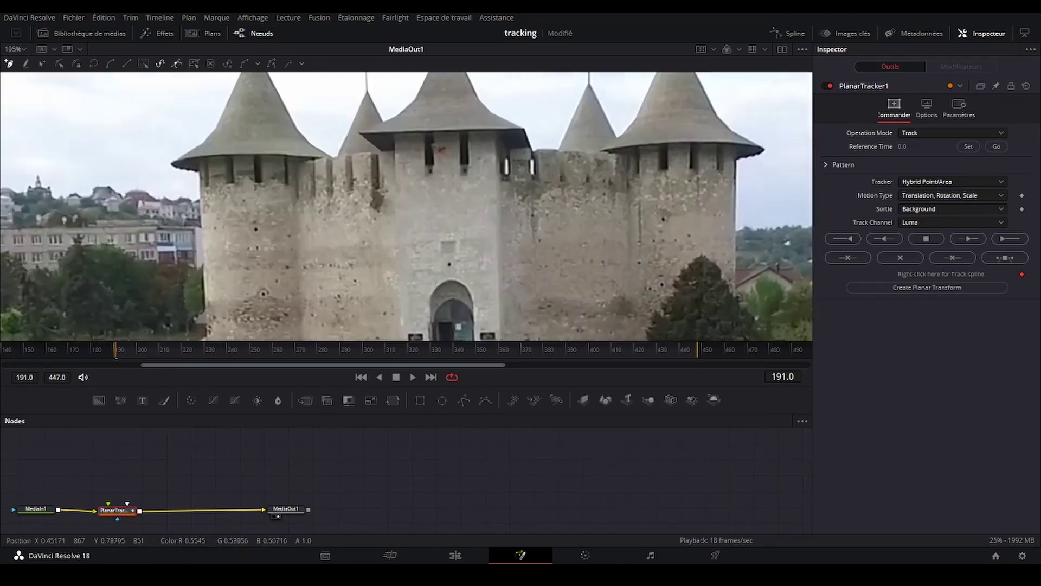
pyautogui.click(192, 164)
pyautogui.click(599, 165)
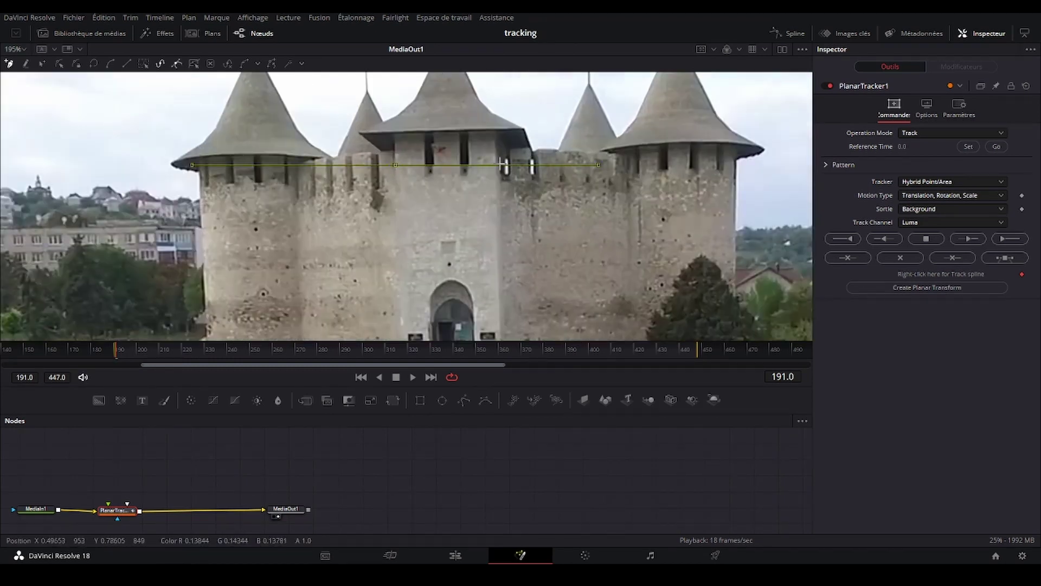
pyautogui.click(498, 165)
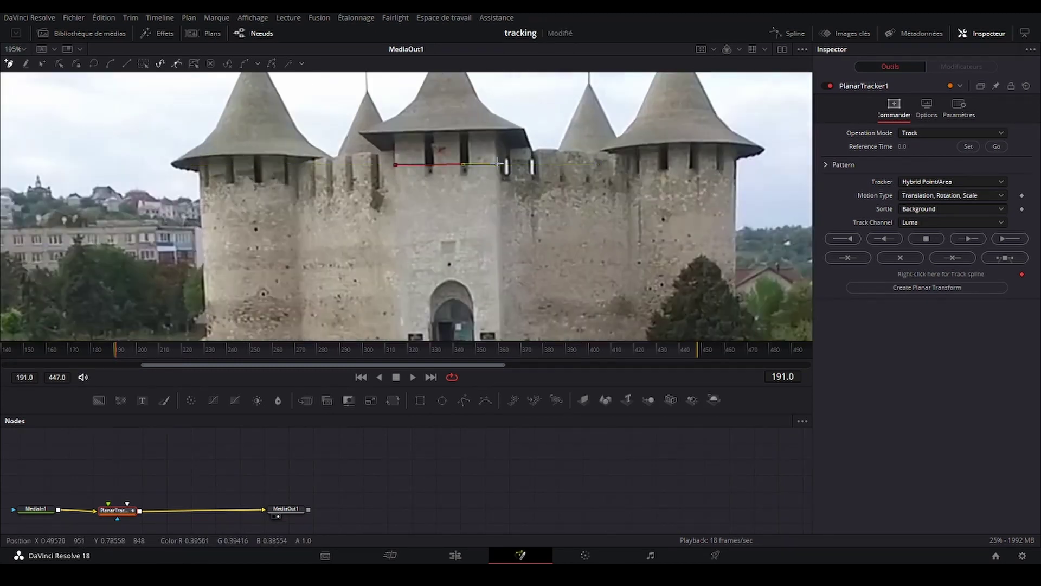
pyautogui.click(497, 251)
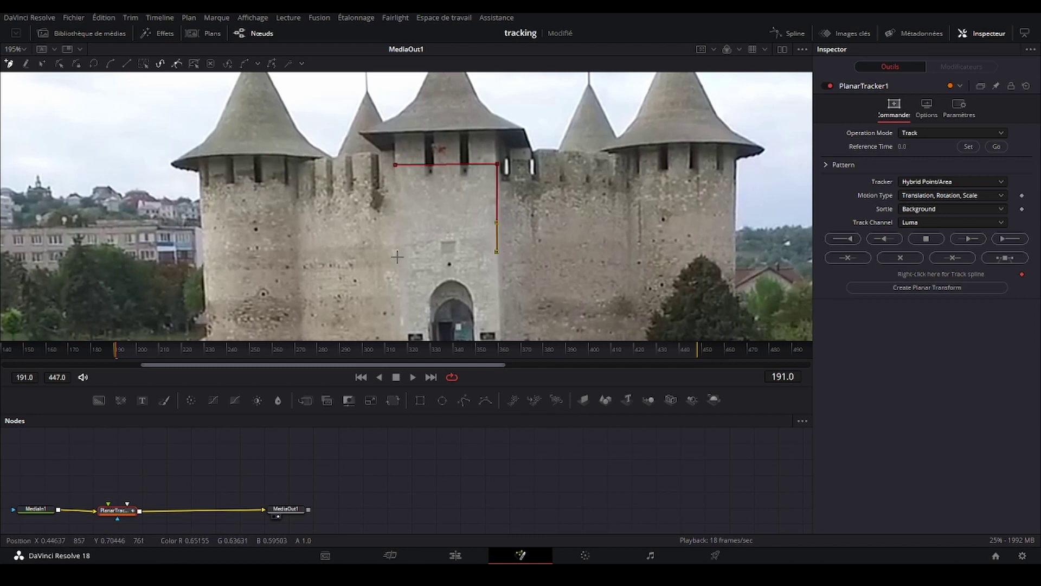
pyautogui.click(397, 253)
pyautogui.click(395, 165)
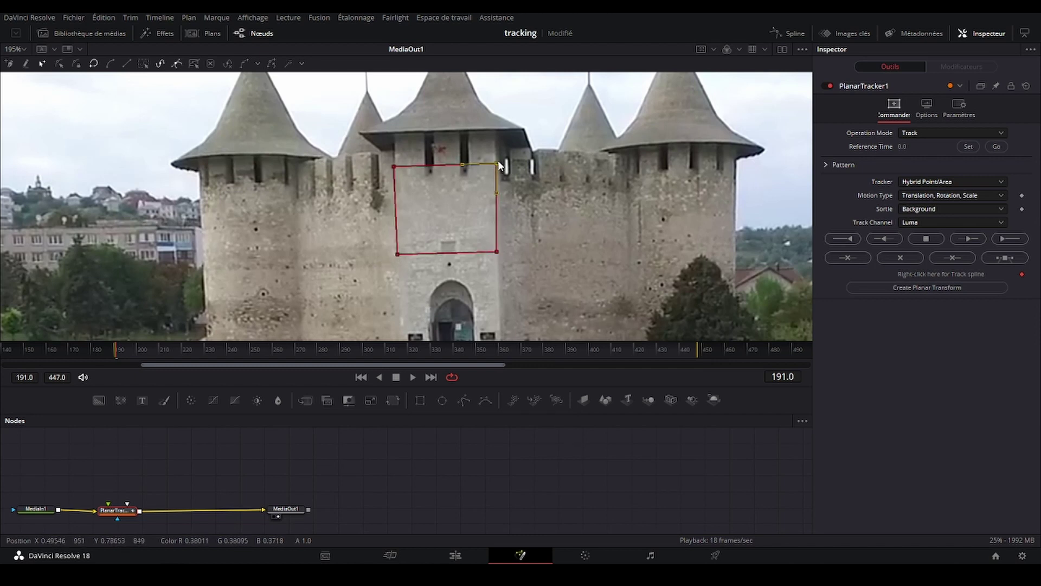
pyautogui.hotkey('ctrl', 'f')
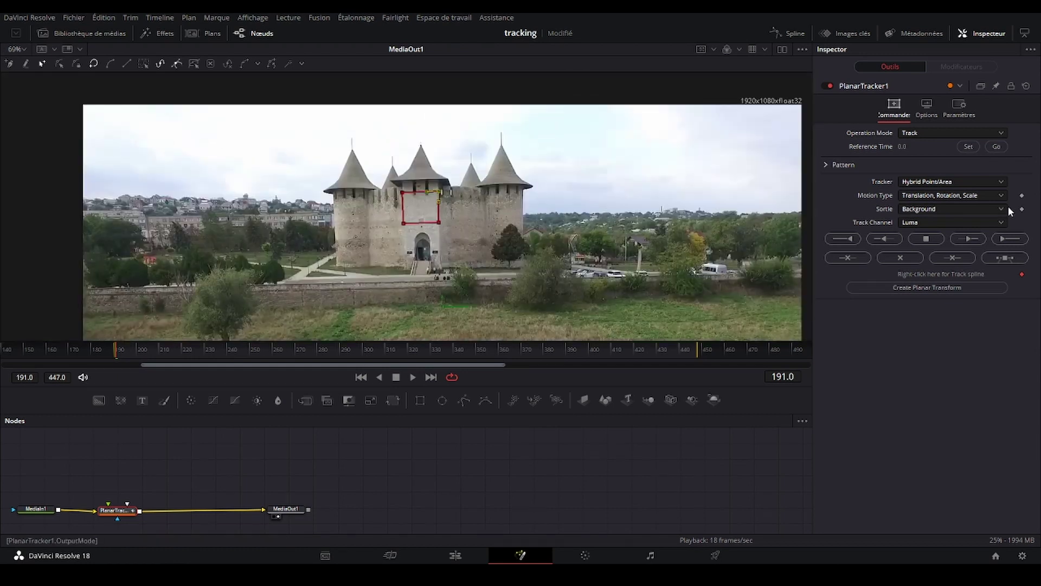
# Make frame 191 the reference and track the wall patch through the shot, returning to 191
pyautogui.click(1010, 239)
pyautogui.click(615, 305)
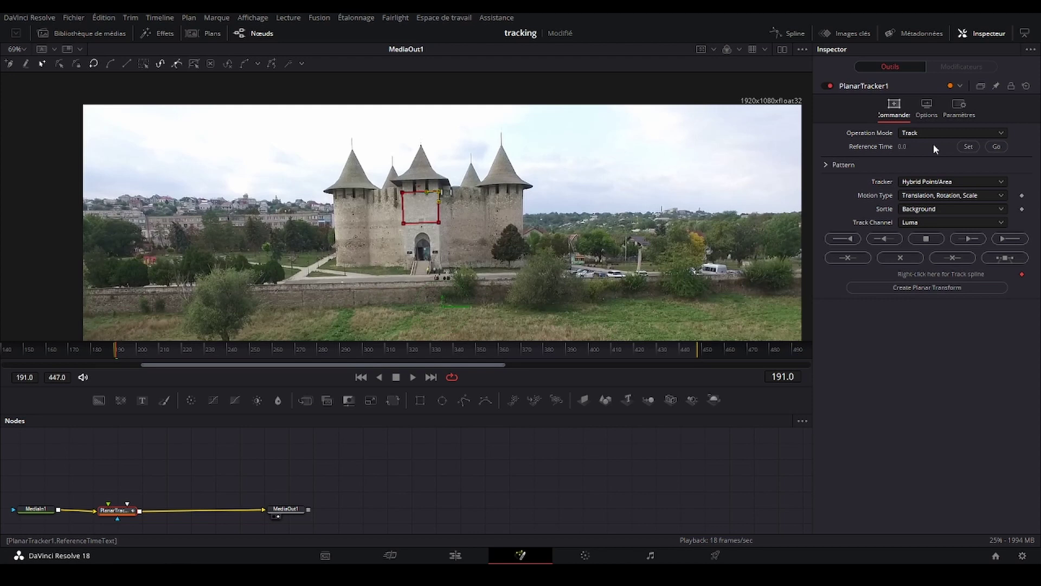
pyautogui.click(968, 147)
pyautogui.click(1005, 242)
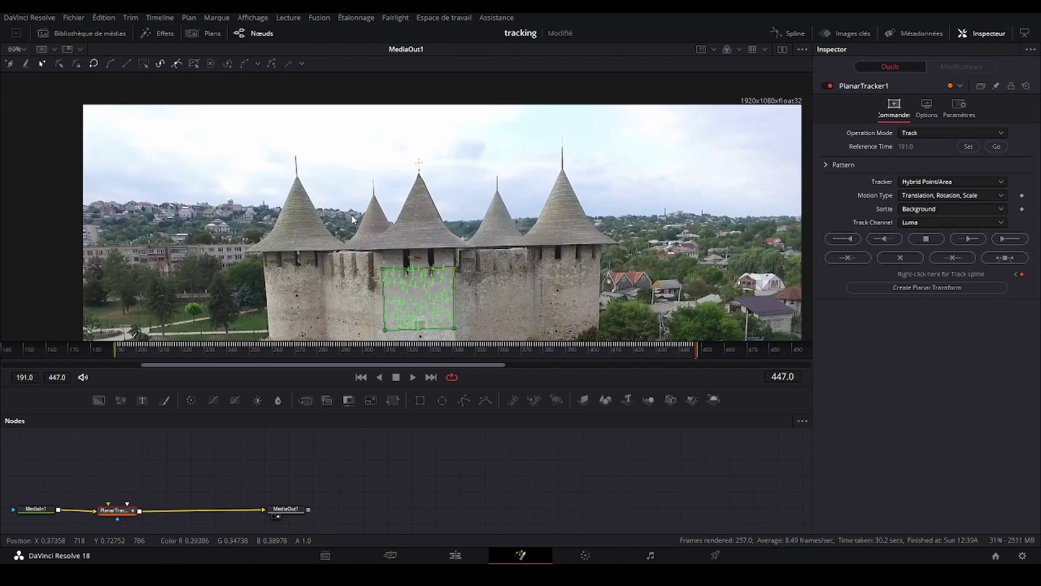
pyautogui.scroll(-3, 182, 331)
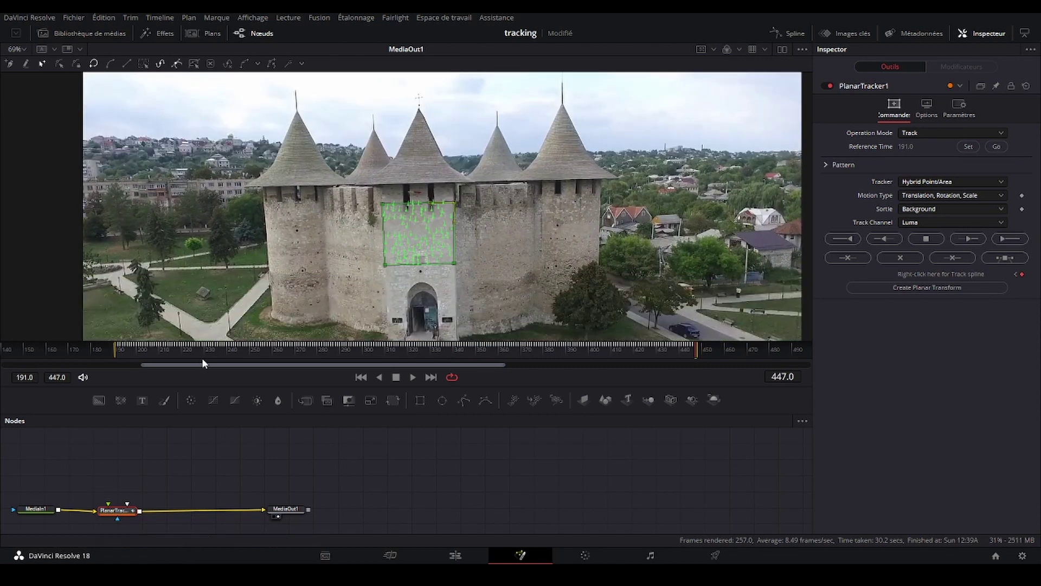
pyautogui.click(119, 349)
pyautogui.moveTo(118, 352); pyautogui.dragTo(117, 352)
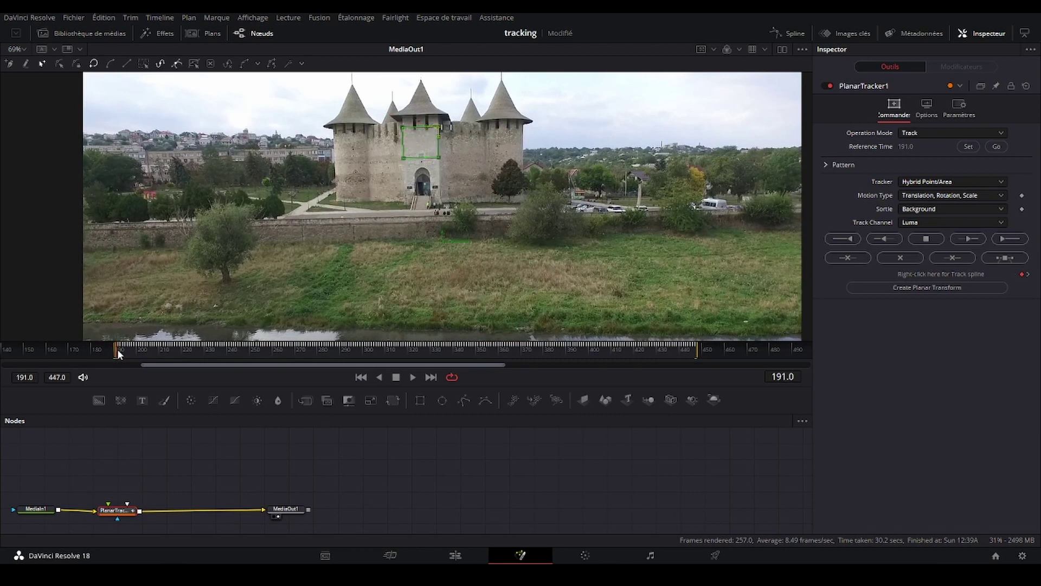
pyautogui.scroll(-2, 112, 450)
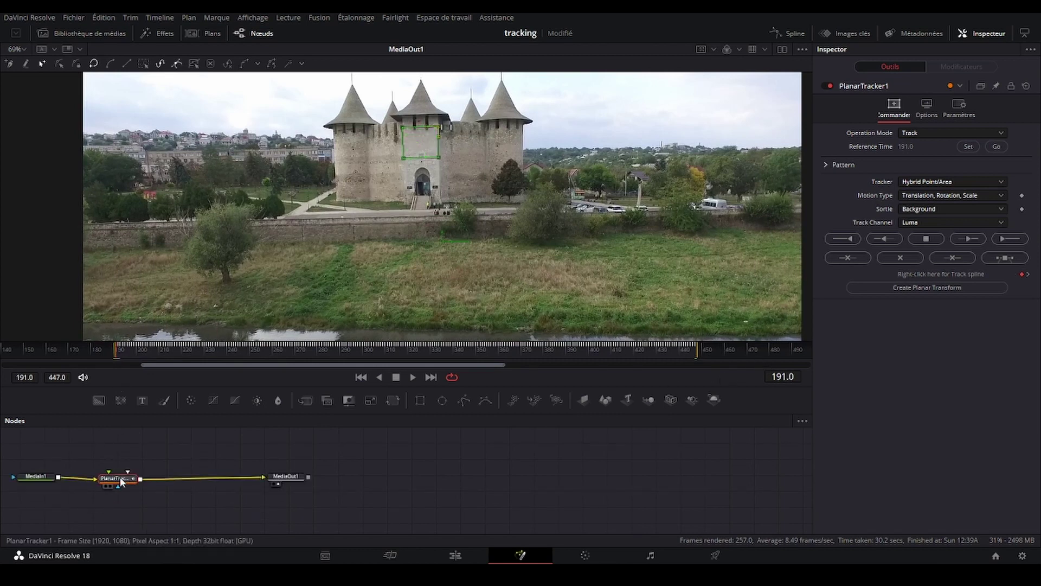
# Enlarge the Nodes panel and move the three nodes lower in the graph
pyautogui.moveTo(99, 478); pyautogui.dragTo(171, 477)
pyautogui.moveTo(160, 415); pyautogui.dragTo(158, 329)
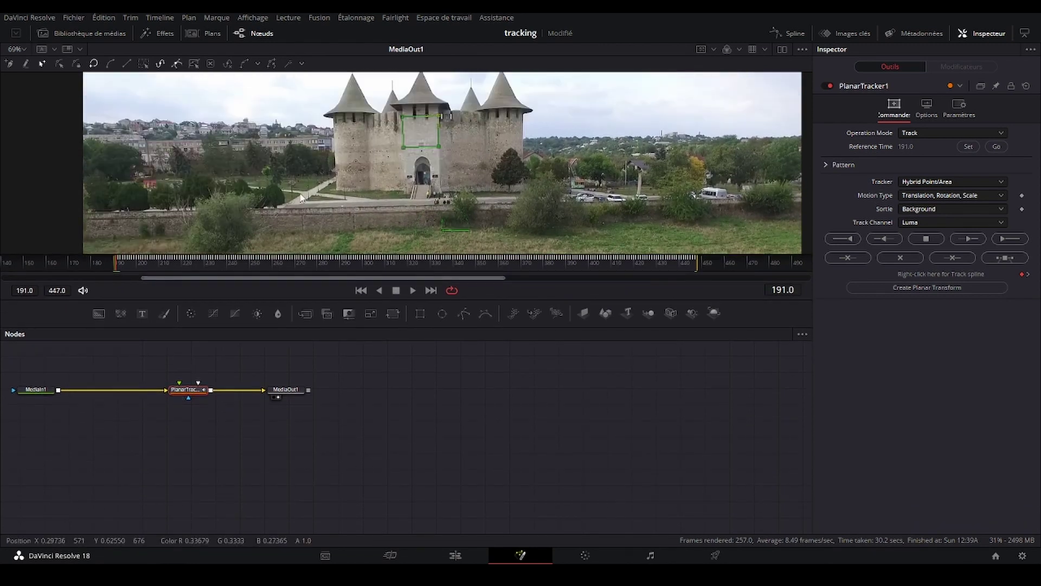
pyautogui.moveTo(38, 381)
pyautogui.mouseDown()
pyautogui.moveTo(308, 412)
pyautogui.moveTo(323, 485)
pyautogui.mouseUp()
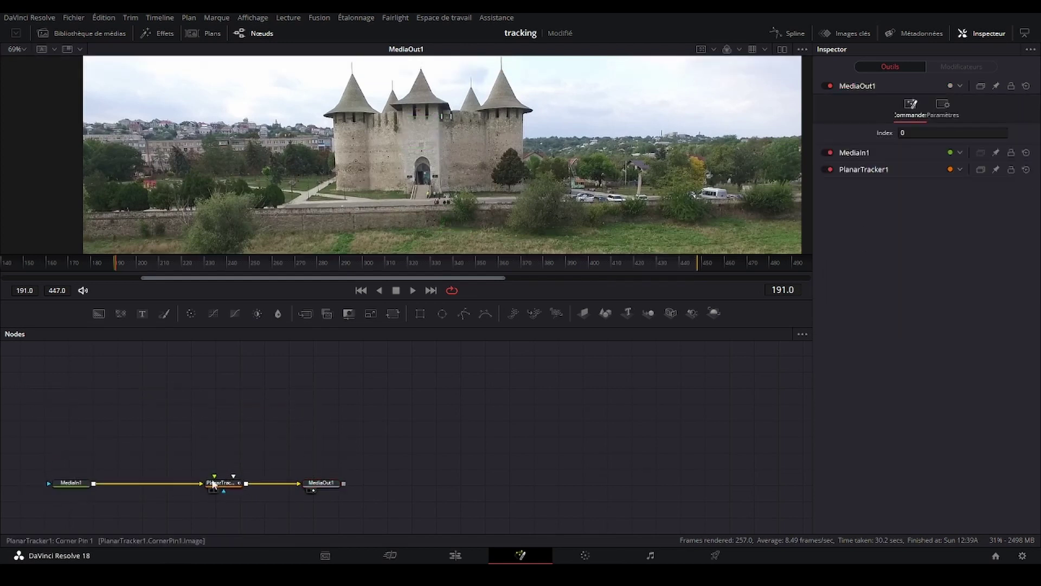
pyautogui.click(85, 484)
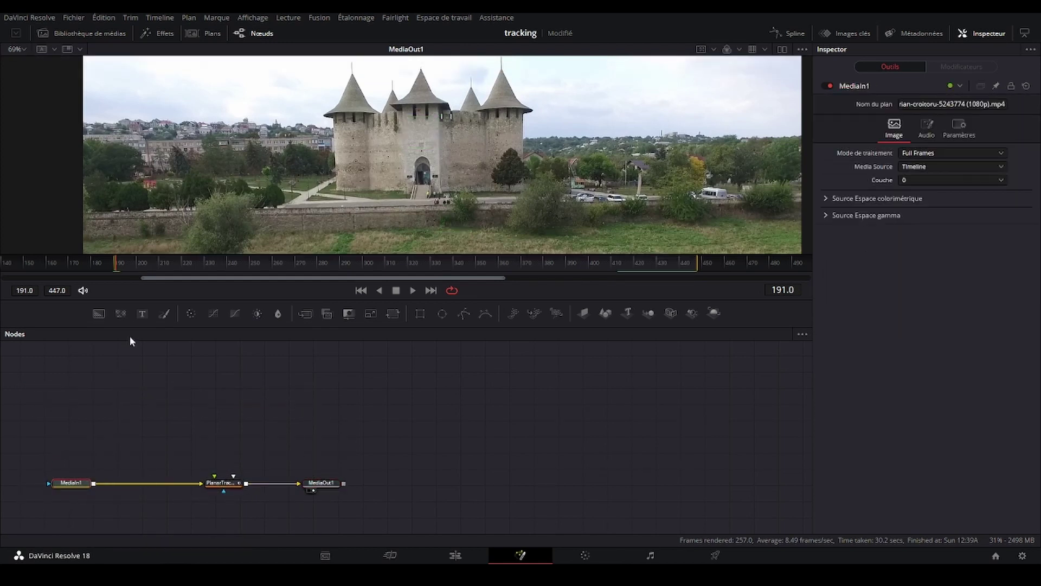
# Add a Text1 node via Merge1 reading 'Atelier' in the Neucha font
pyautogui.click(142, 315)
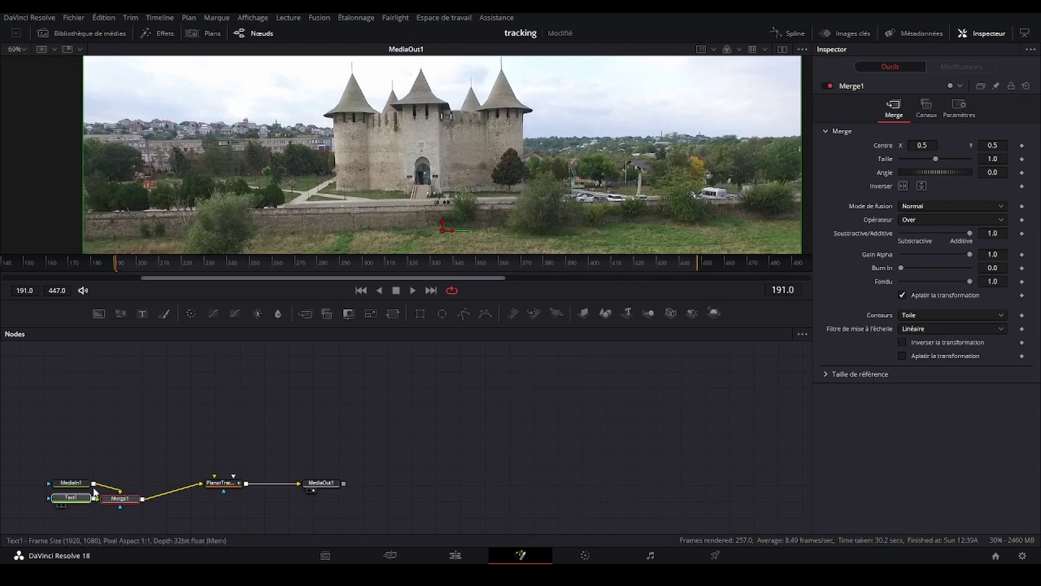
pyautogui.moveTo(122, 498); pyautogui.dragTo(134, 483)
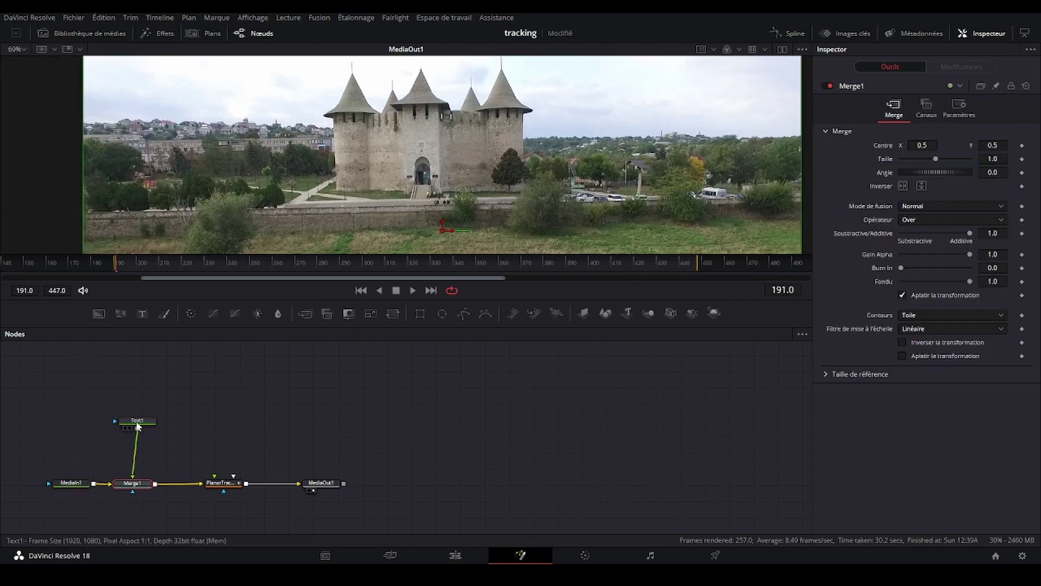
pyautogui.moveTo(131, 397); pyautogui.dragTo(138, 393)
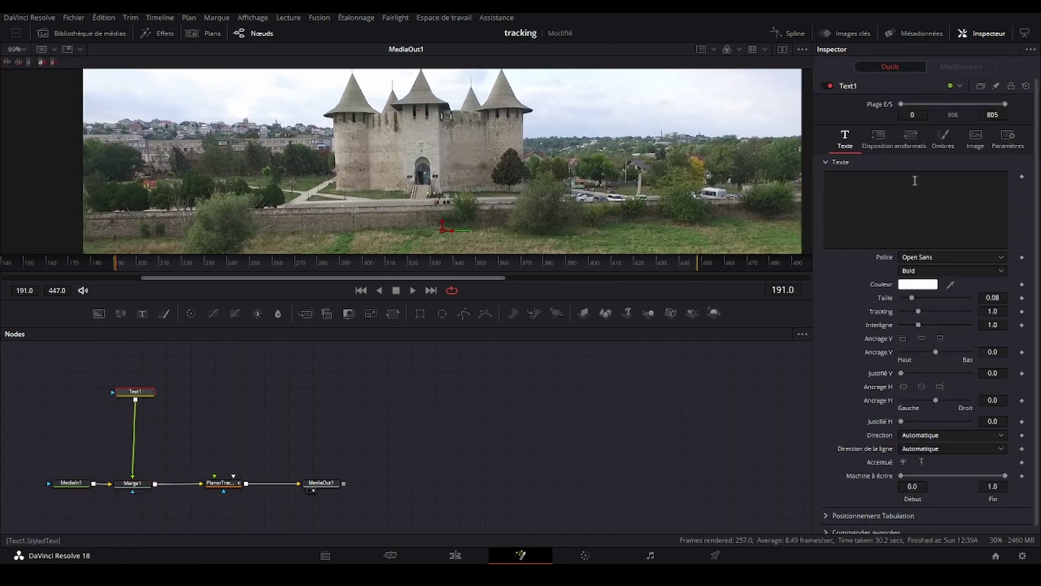
pyautogui.click(879, 183)
pyautogui.write('Atelier')
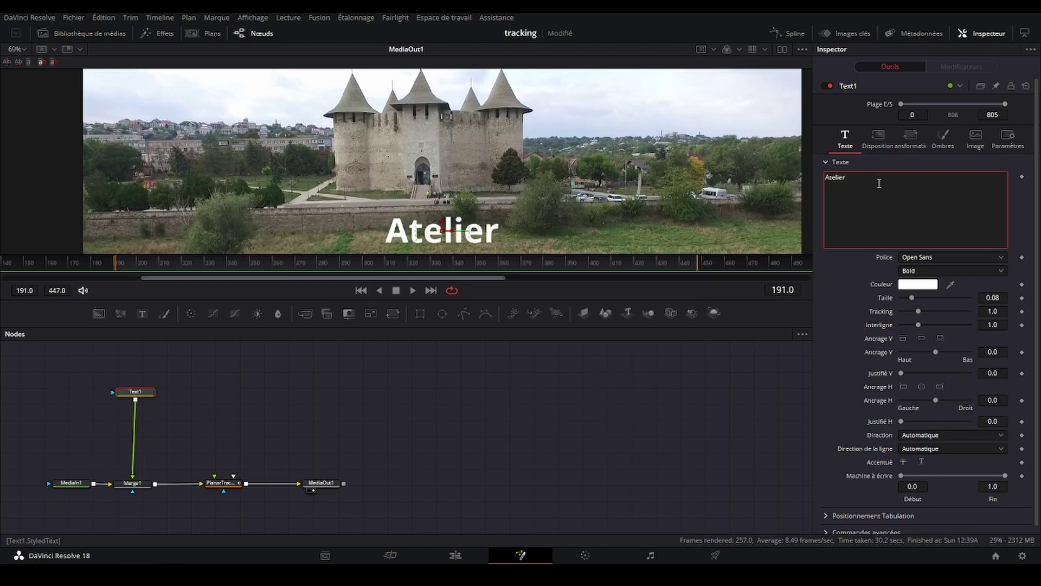
pyautogui.click(938, 259)
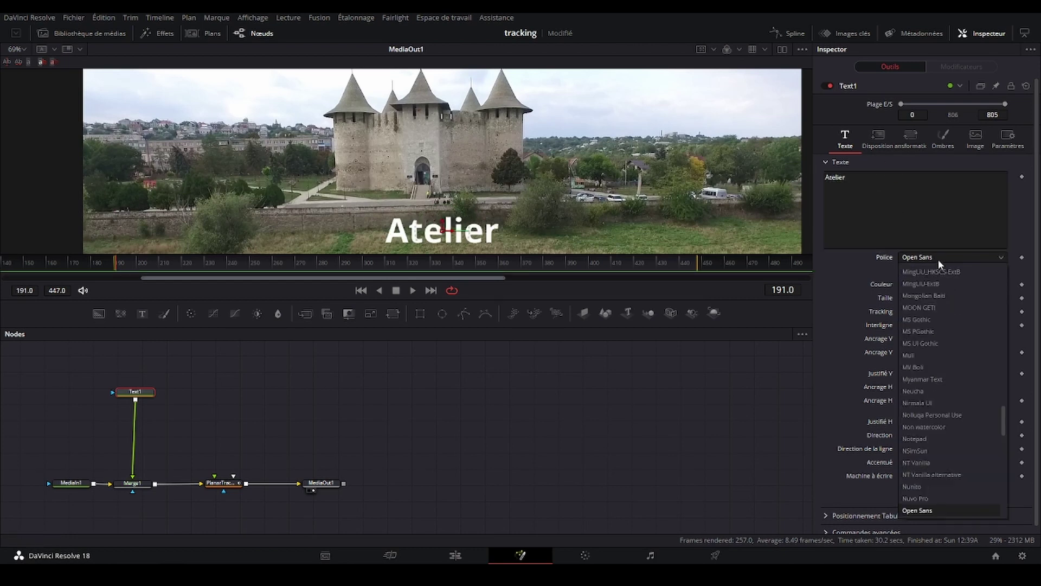
pyautogui.click(926, 391)
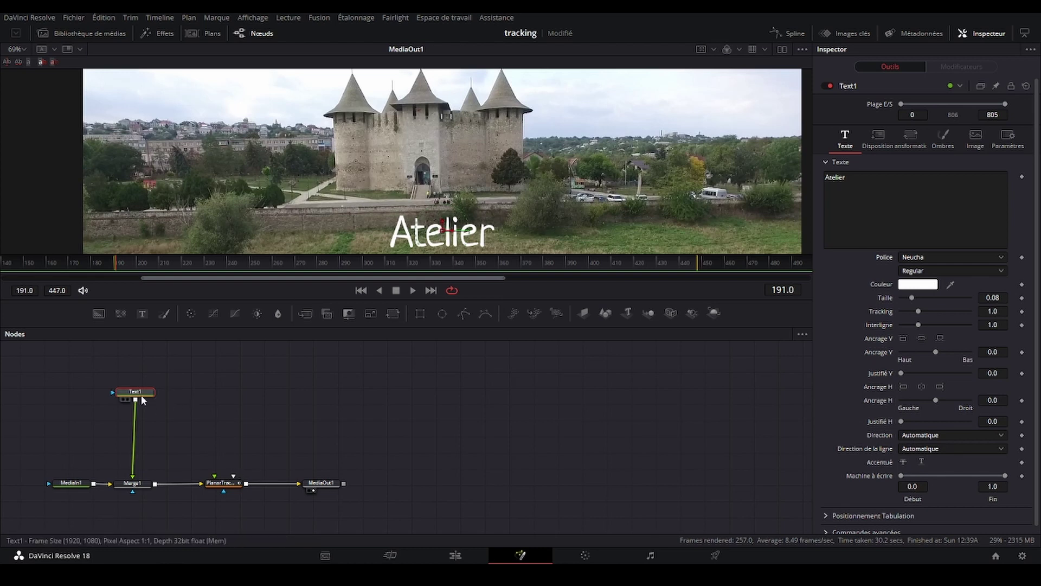
pyautogui.click(220, 488)
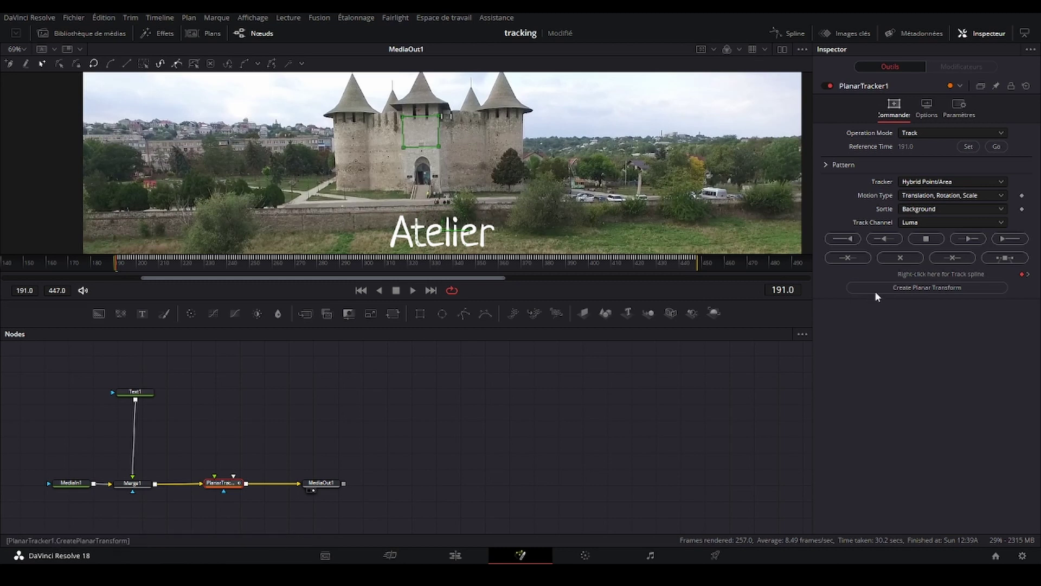
# Generate PlanarTransform1 from PlanarTracker1 and insert it on the Text1-to-Merge1 link
pyautogui.click(910, 288)
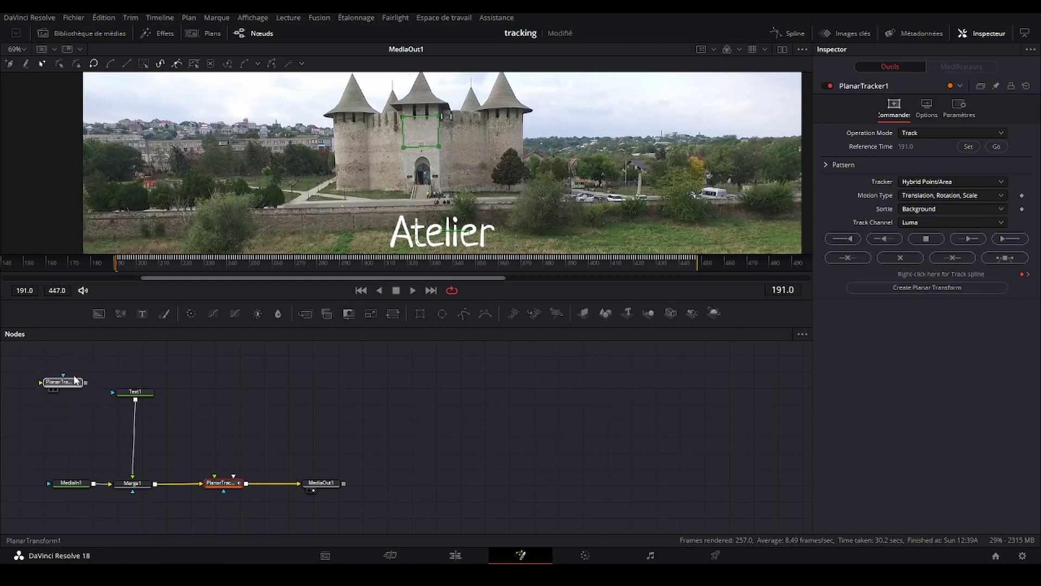
pyautogui.moveTo(75, 380)
pyautogui.mouseDown()
pyautogui.moveTo(56, 397)
pyautogui.moveTo(134, 442)
pyautogui.mouseUp()
pyautogui.click(134, 442)
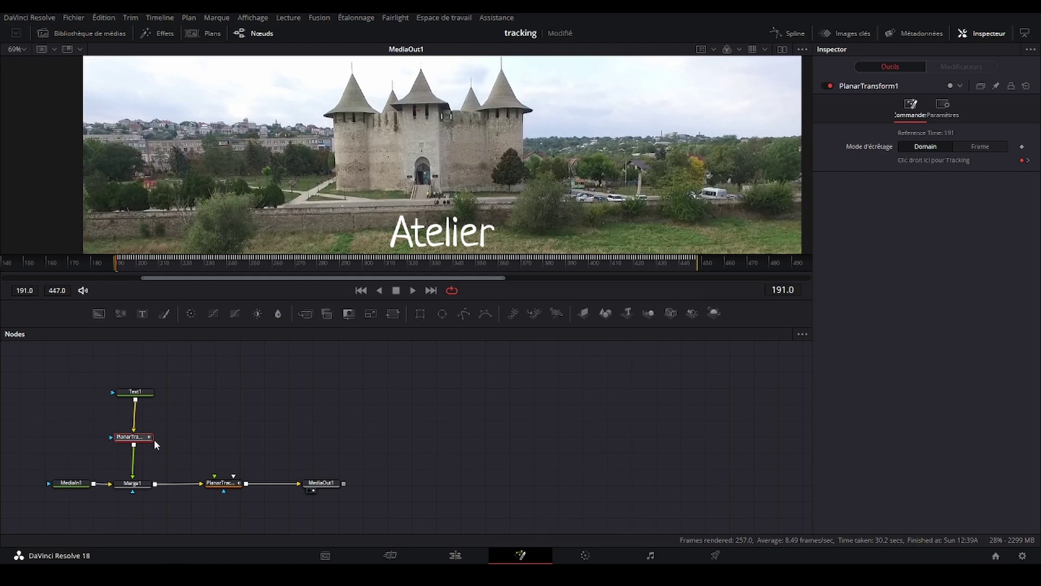
pyautogui.moveTo(133, 439); pyautogui.dragTo(134, 436)
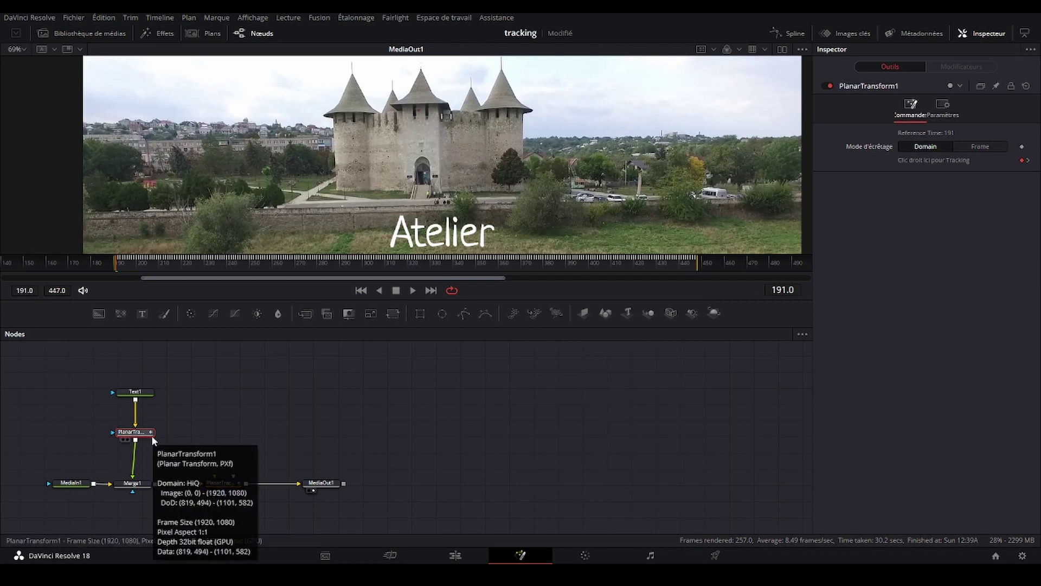
# Add a Corner Positioner node after PlanarTransform1 using the 'cor' tool search
pyautogui.hotkey('shift', 'space')
pyautogui.write('cor')
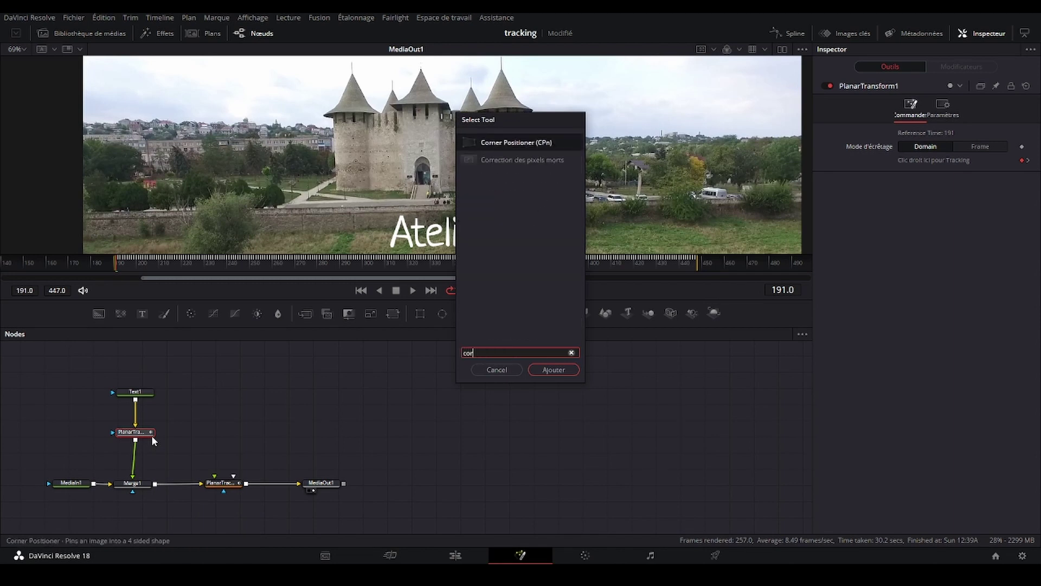
pyautogui.click(489, 145)
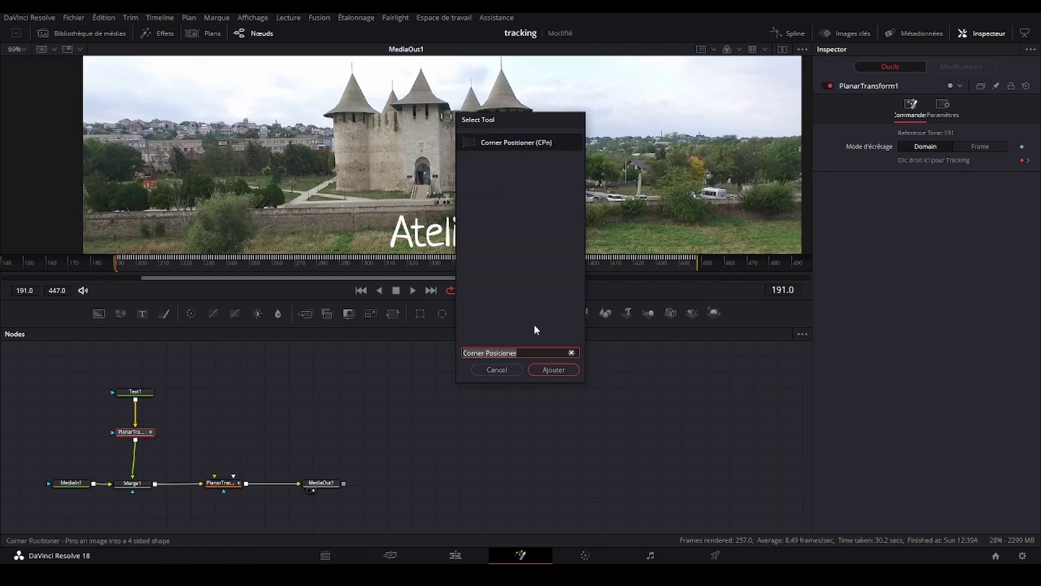
pyautogui.click(554, 370)
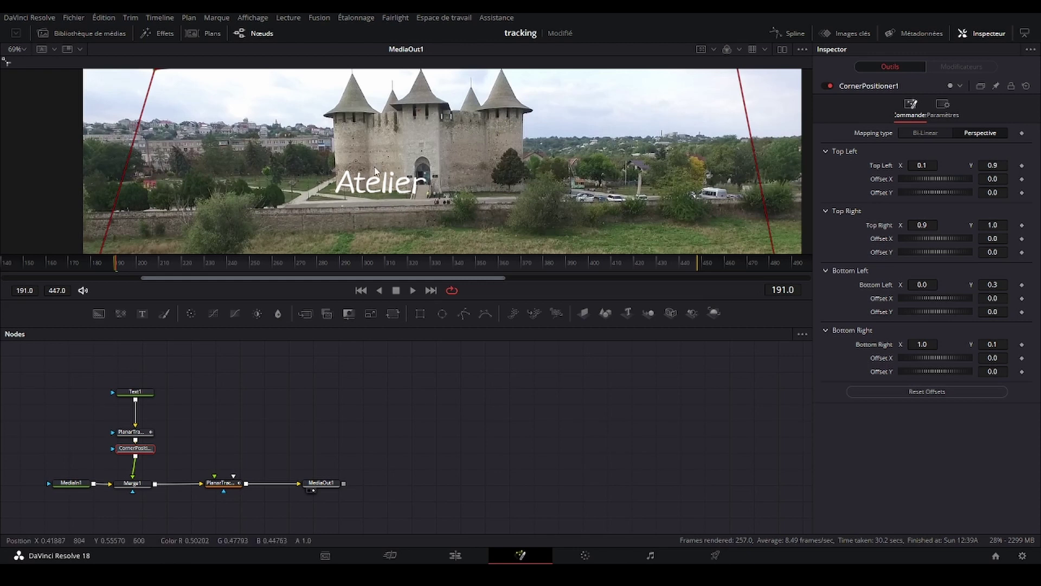
pyautogui.press('-')
# Drag the four text corners onto the wall patch above the gate and fine-tune their alignment
pyautogui.moveTo(265, 109); pyautogui.dragTo(389, 133)
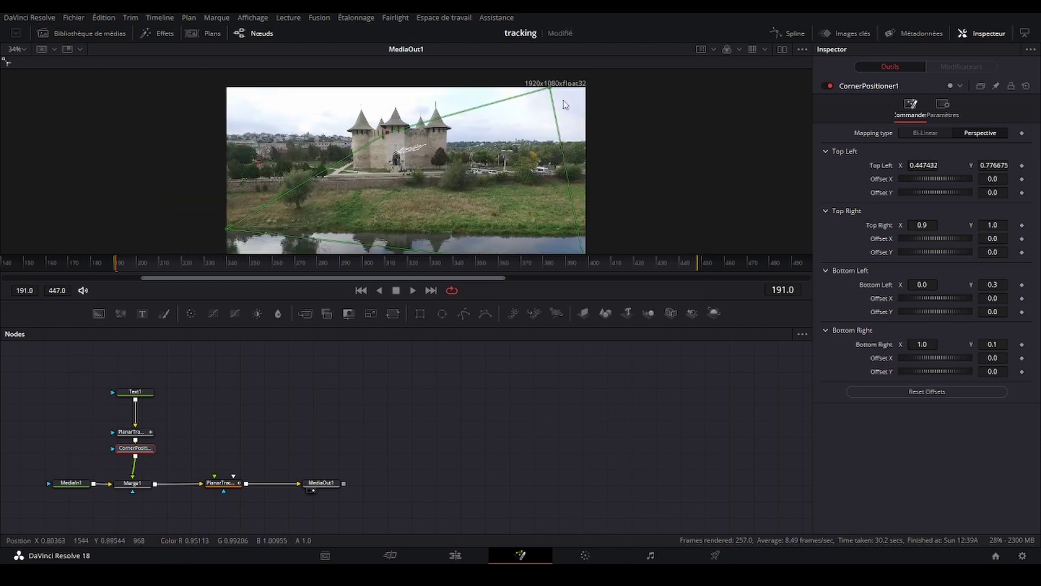
pyautogui.moveTo(551, 90); pyautogui.dragTo(407, 136)
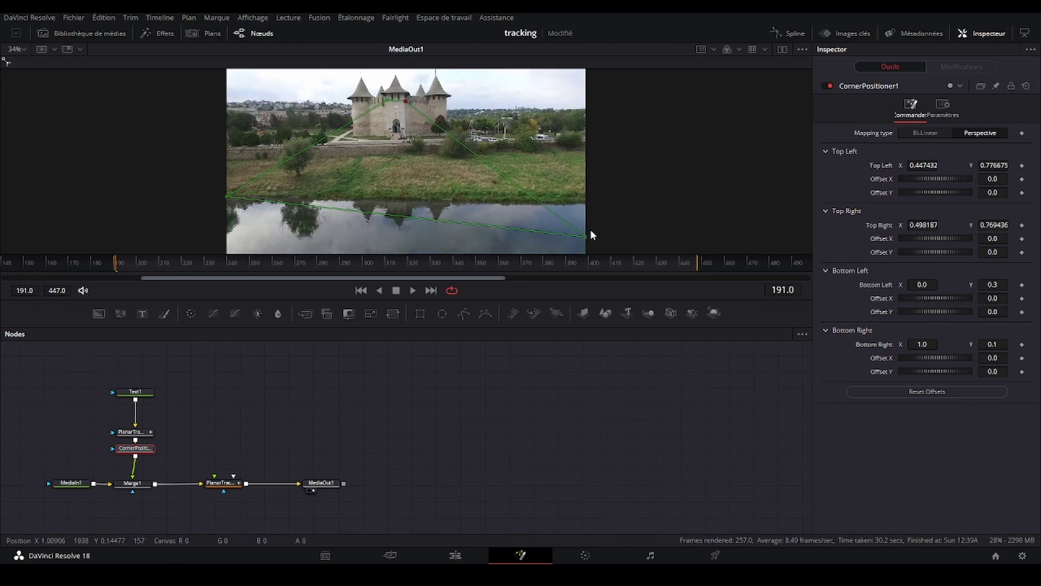
pyautogui.moveTo(584, 239); pyautogui.dragTo(405, 116)
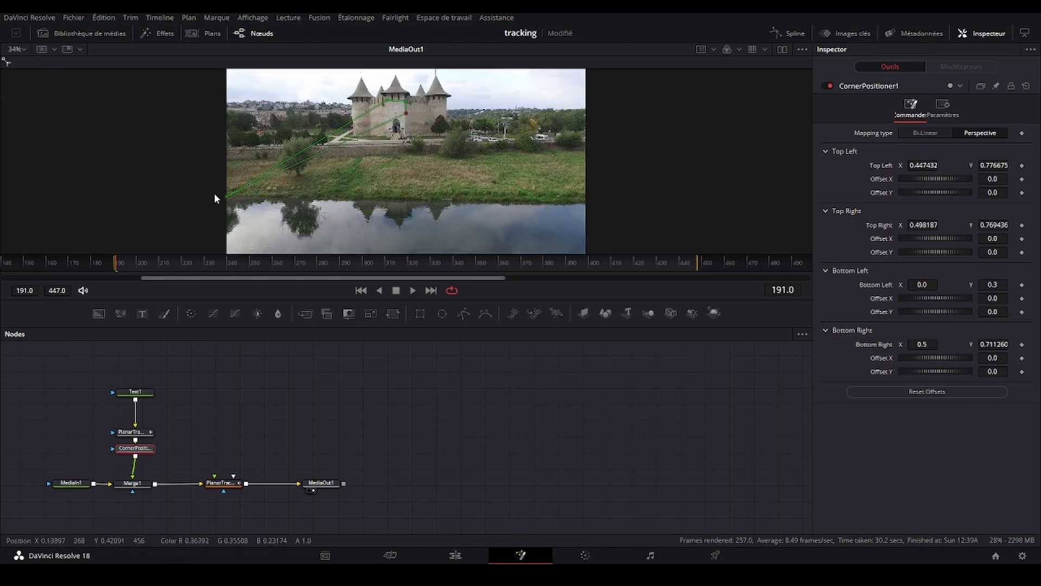
pyautogui.moveTo(224, 197); pyautogui.dragTo(389, 117)
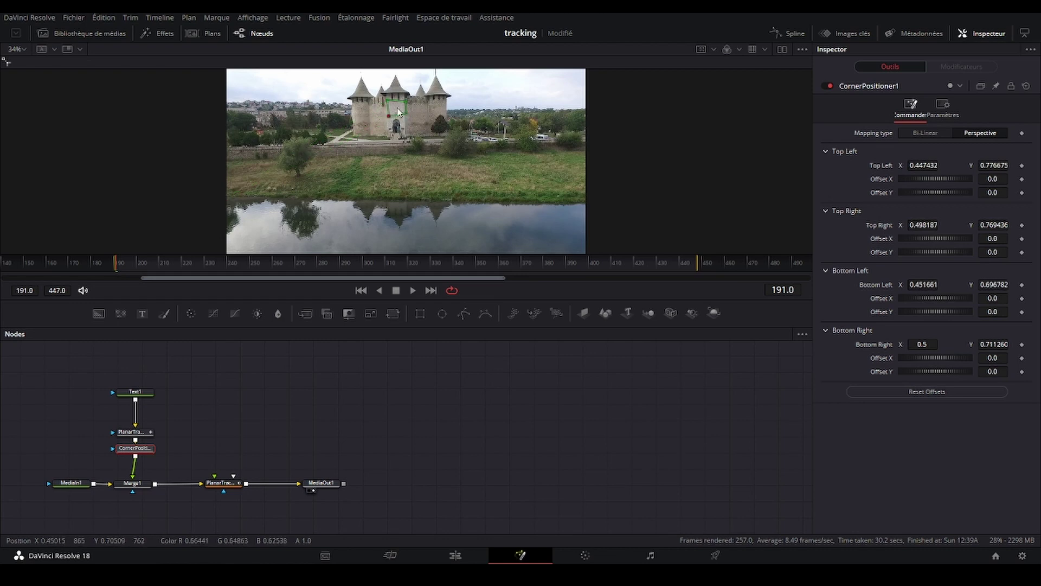
pyautogui.scroll(2, 394, 104)
pyautogui.scroll(3, 395, 106)
pyautogui.scroll(2, 396, 108)
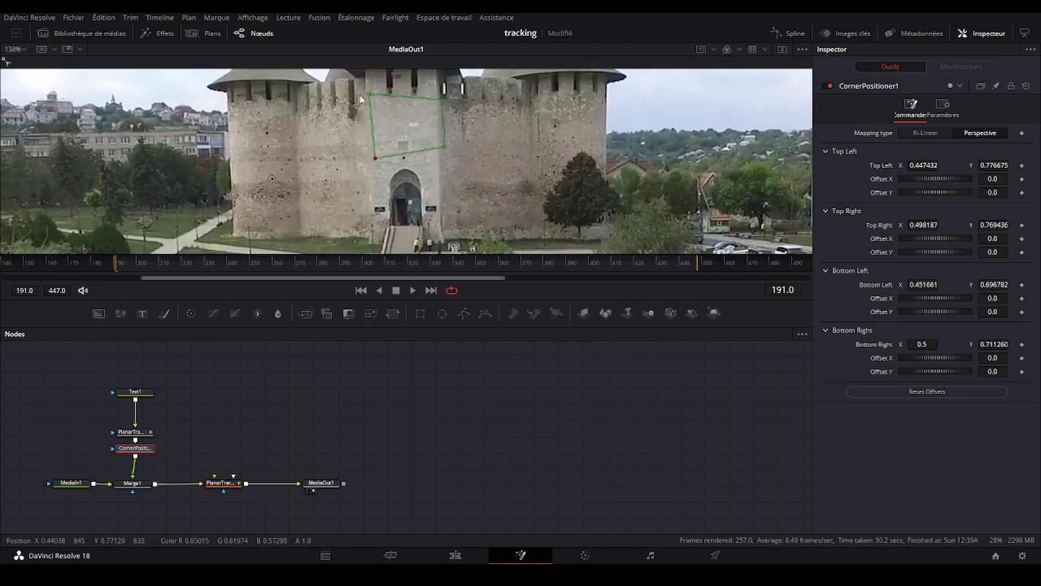
pyautogui.moveTo(372, 95); pyautogui.dragTo(369, 95)
pyautogui.moveTo(444, 98); pyautogui.dragTo(437, 94)
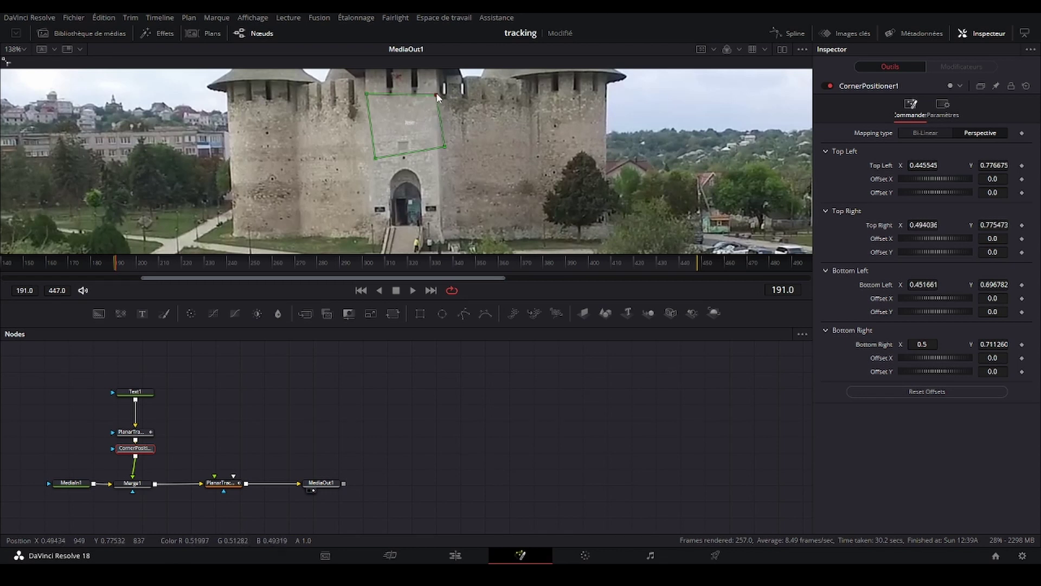
pyautogui.moveTo(446, 147); pyautogui.dragTo(439, 157)
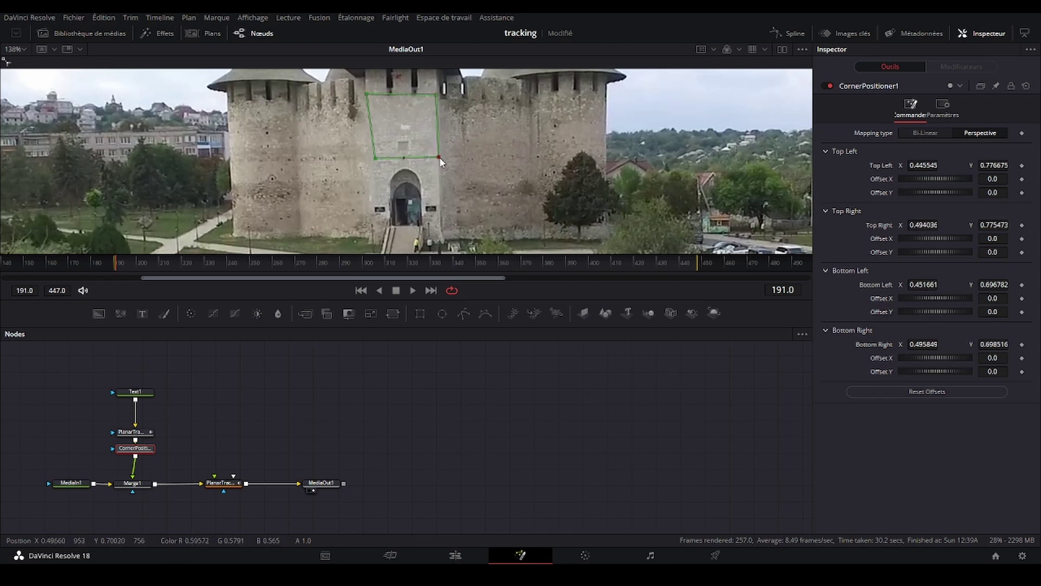
pyautogui.moveTo(376, 160); pyautogui.dragTo(366, 160)
pyautogui.moveTo(366, 93); pyautogui.dragTo(365, 95)
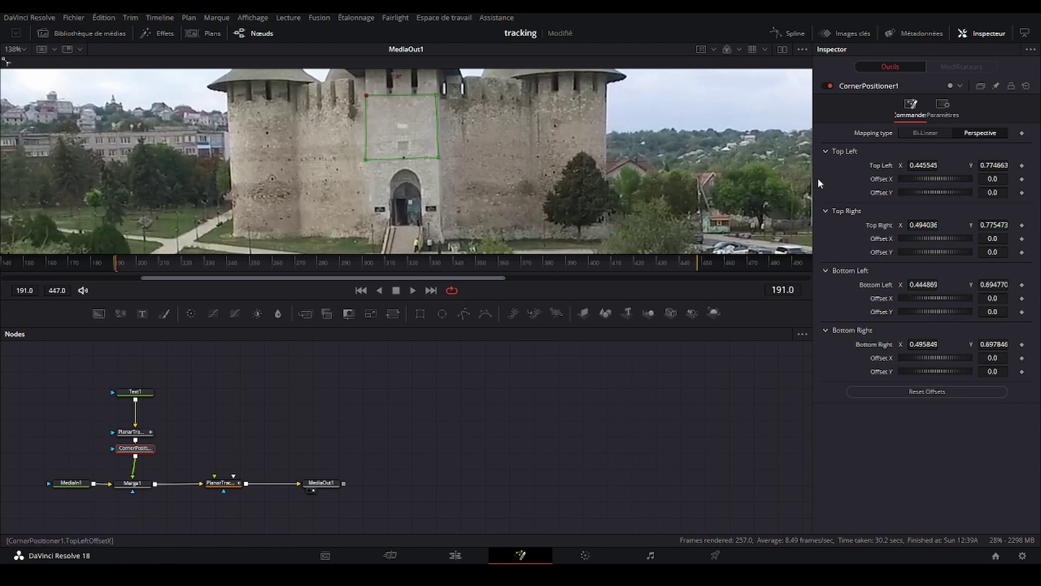
# Set the Atelier text size to 0.5 and its colour to black
pyautogui.click(140, 392)
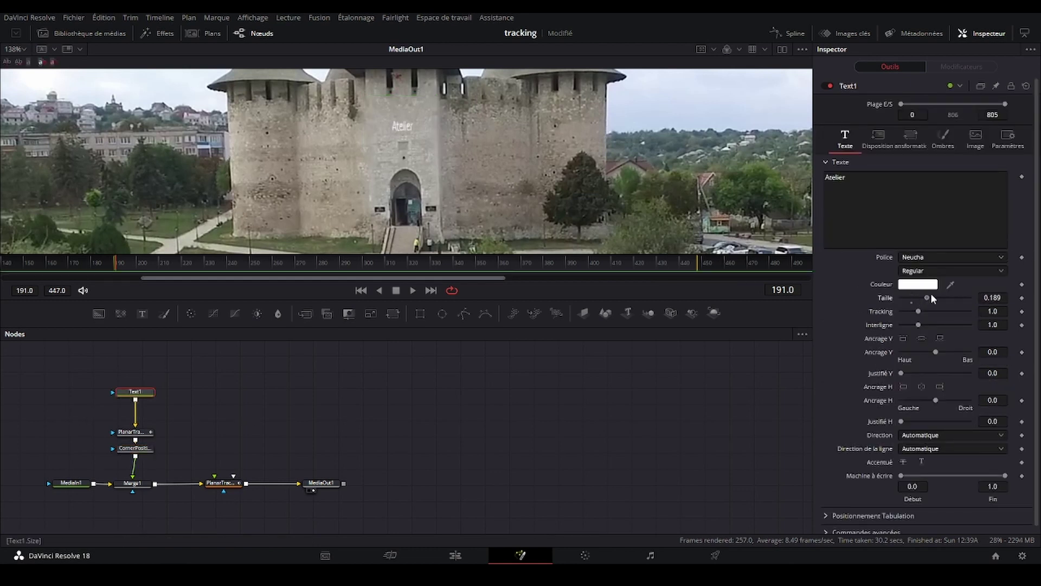
pyautogui.moveTo(932, 296); pyautogui.dragTo(976, 301)
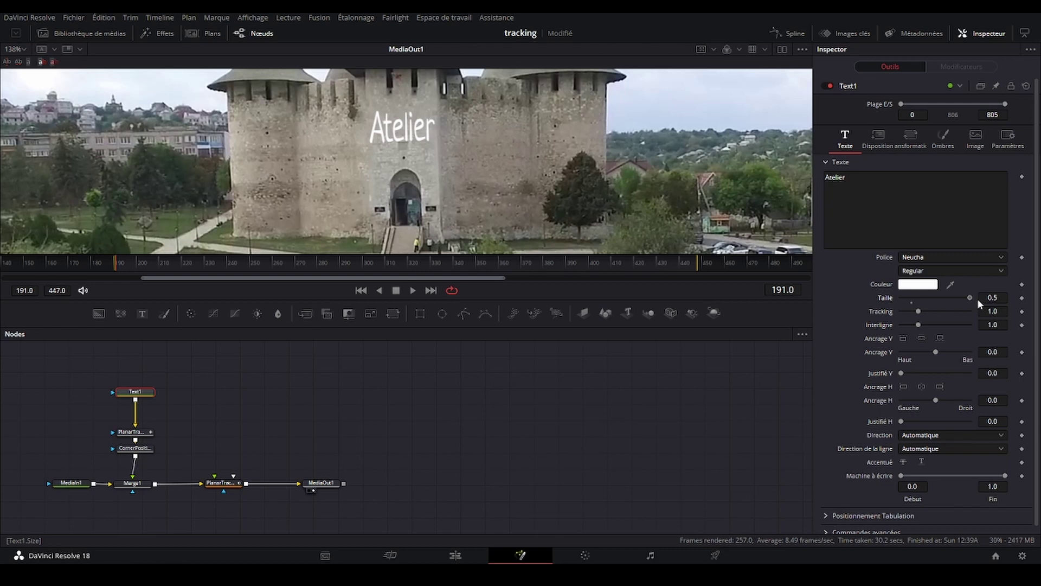
pyautogui.click(918, 284)
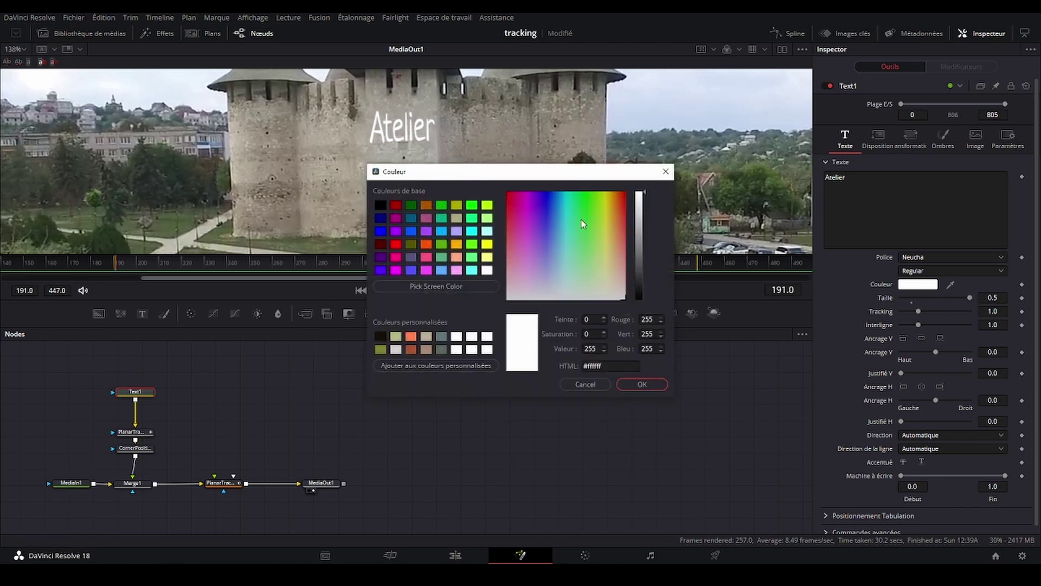
pyautogui.click(380, 205)
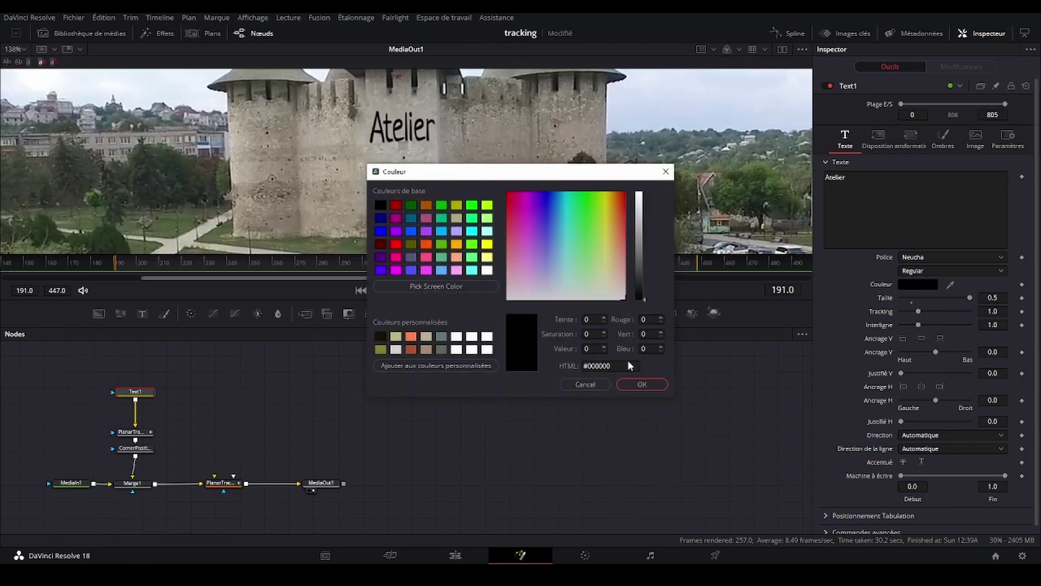
pyautogui.click(643, 385)
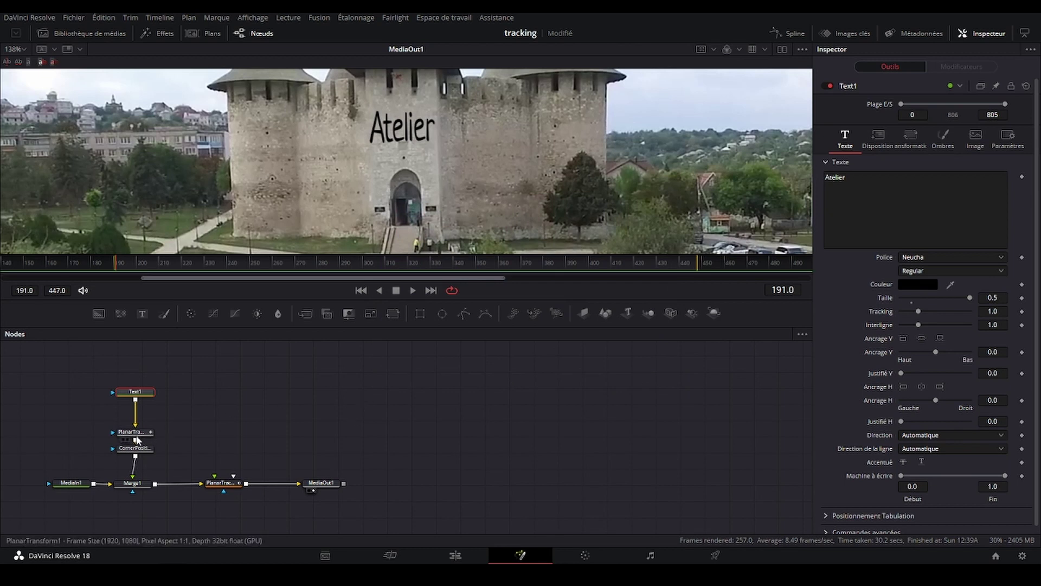
# Lower Merge1's blend to about 0.45 so the text looks semi-transparent
pyautogui.click(136, 483)
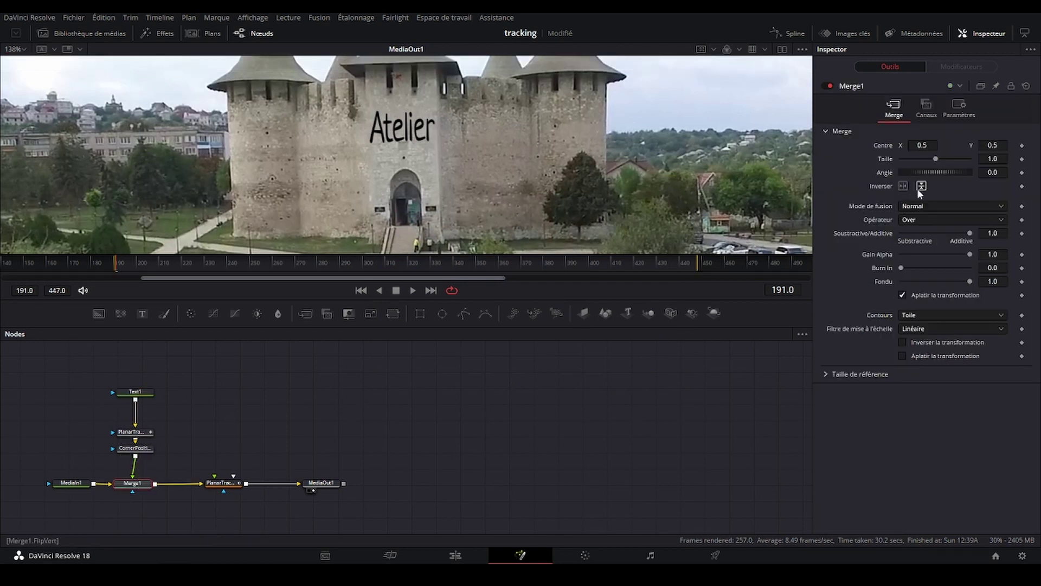
pyautogui.click(959, 108)
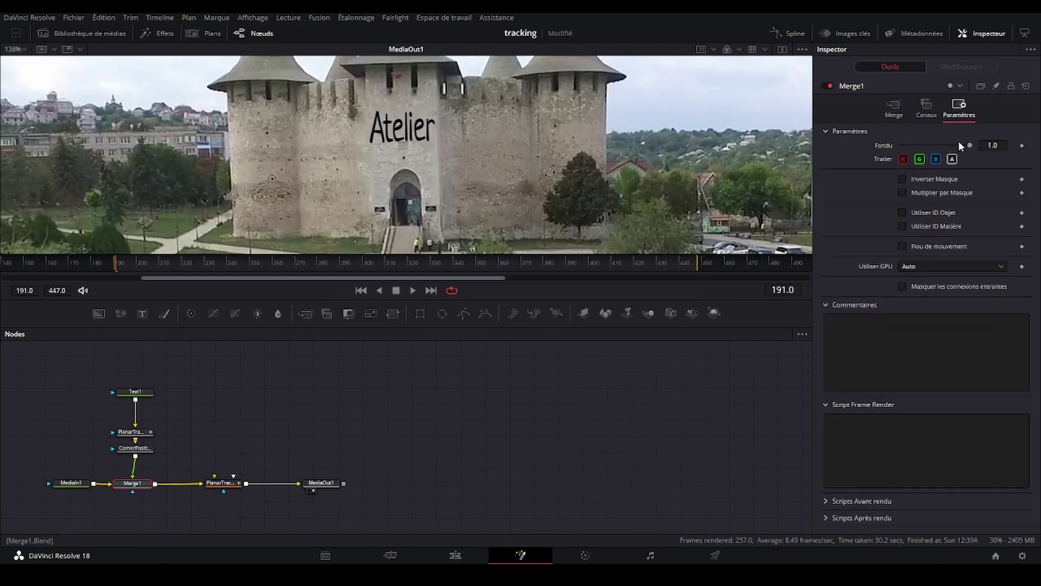
pyautogui.moveTo(968, 145); pyautogui.dragTo(931, 142)
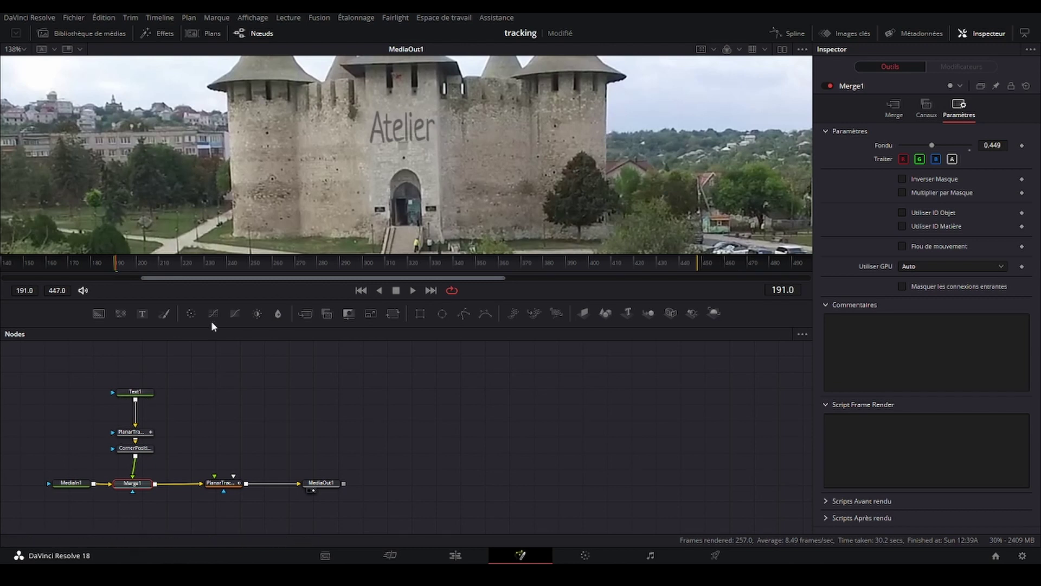
# Zoom out and play the composite, stopping near frame 427 to check the Atelier text
pyautogui.scroll(-5, 312, 150)
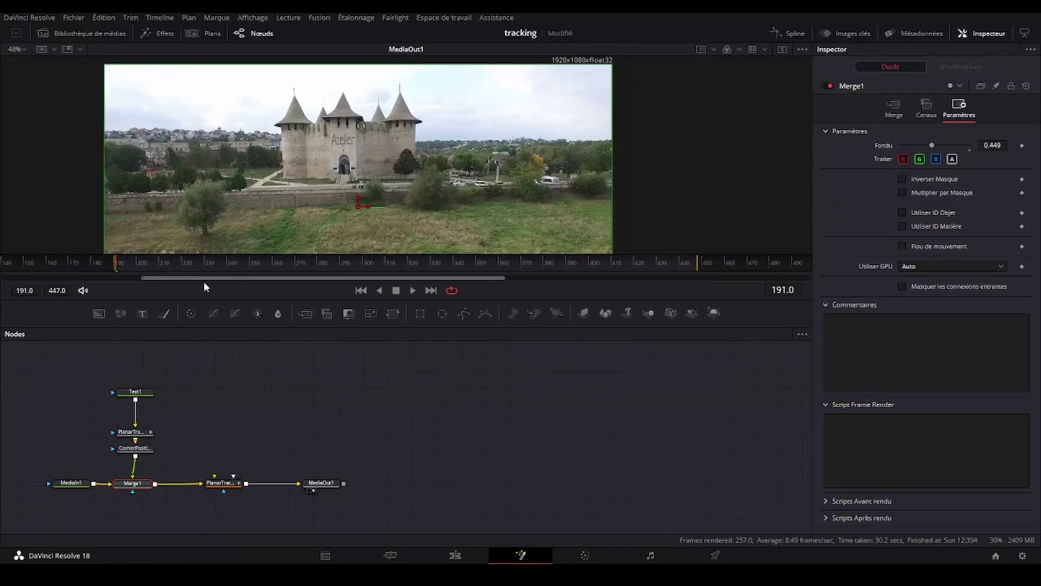
pyautogui.click(411, 291)
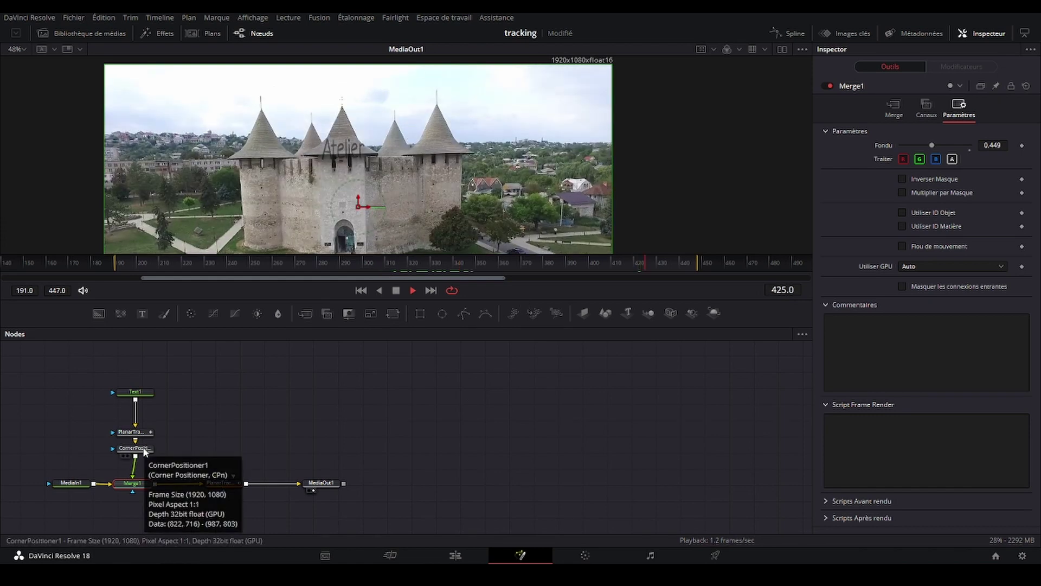
pyautogui.press('space')
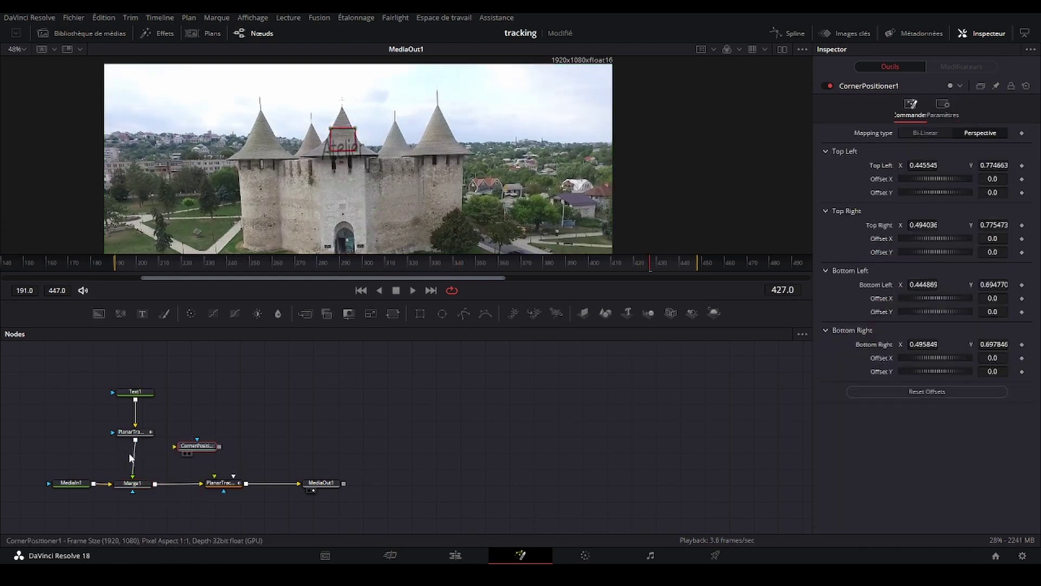
# Move CornerPositioner1 between Text1 and PlanarTransform1, and return the playhead to frame 196
pyautogui.moveTo(134, 452)
pyautogui.mouseDown()
pyautogui.moveTo(159, 423)
pyautogui.moveTo(132, 429)
pyautogui.mouseUp()
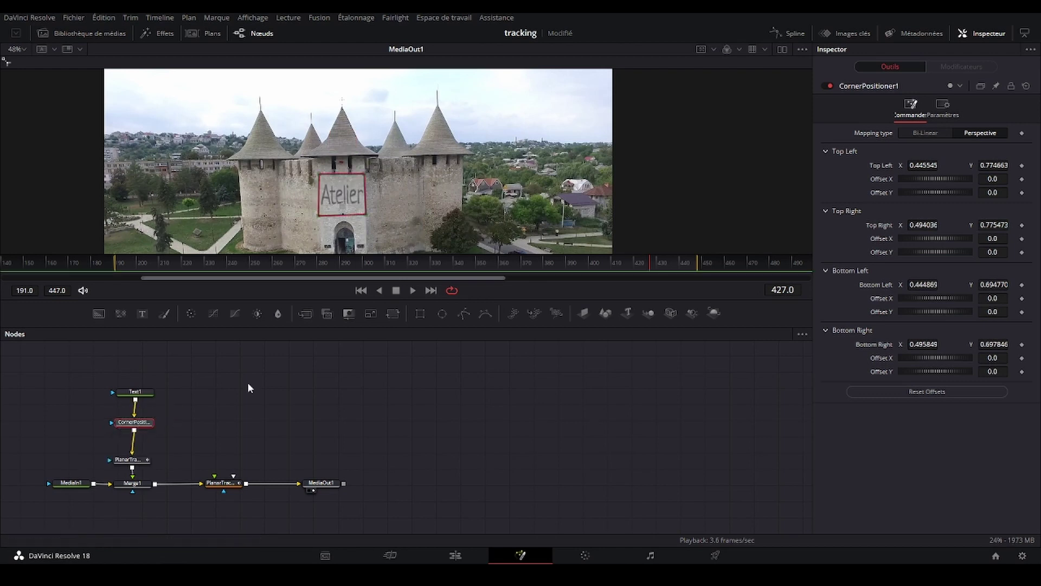
pyautogui.click(664, 264)
pyautogui.click(128, 266)
# Stack Text1, CornerPositioner1 and PlanarTransform1 neatly in a vertical column, selecting Text1
pyautogui.moveTo(134, 392); pyautogui.dragTo(135, 373)
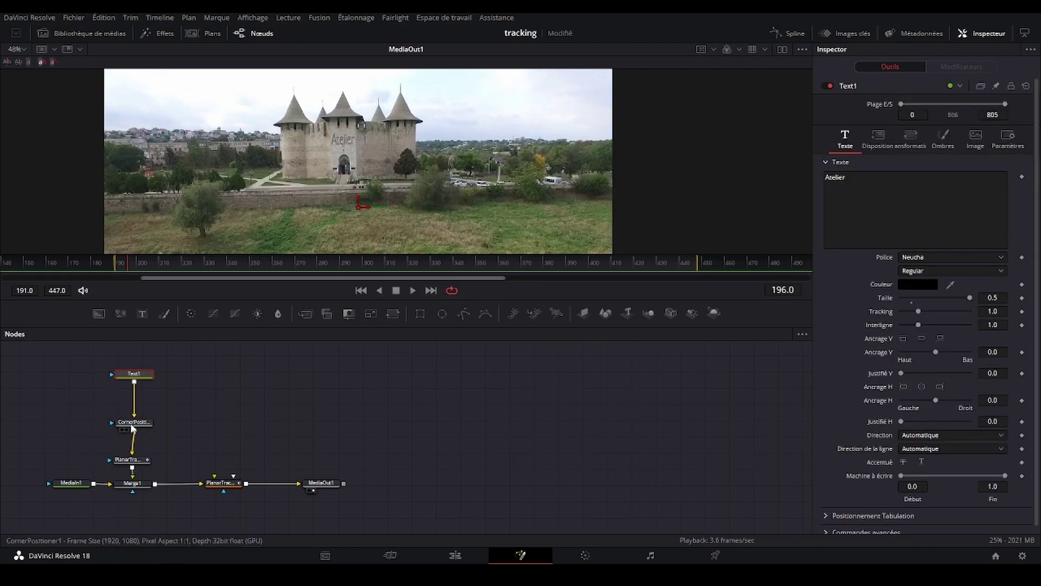
pyautogui.moveTo(143, 460); pyautogui.dragTo(142, 449)
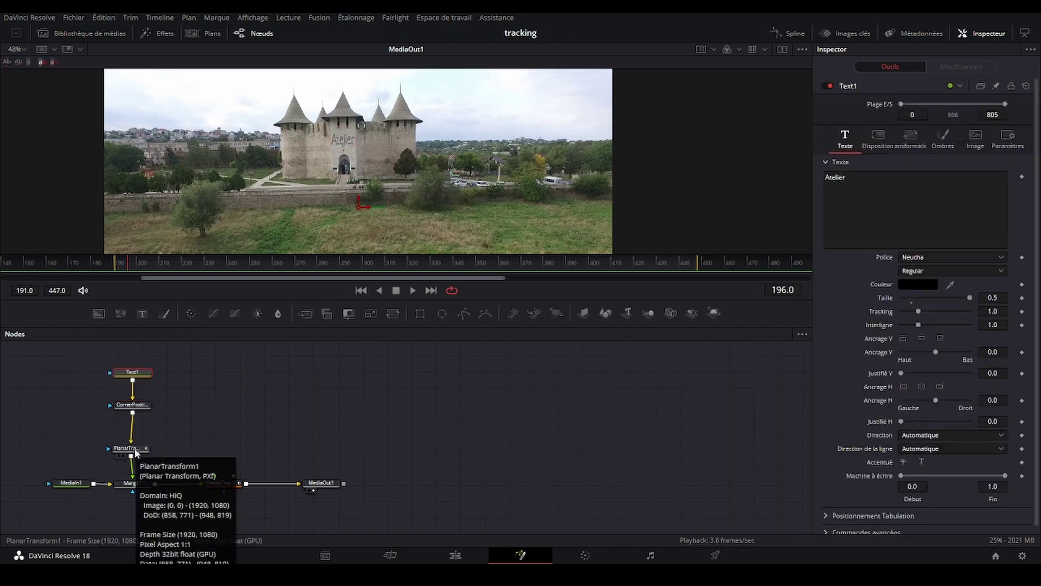
pyautogui.moveTo(133, 410); pyautogui.dragTo(130, 413)
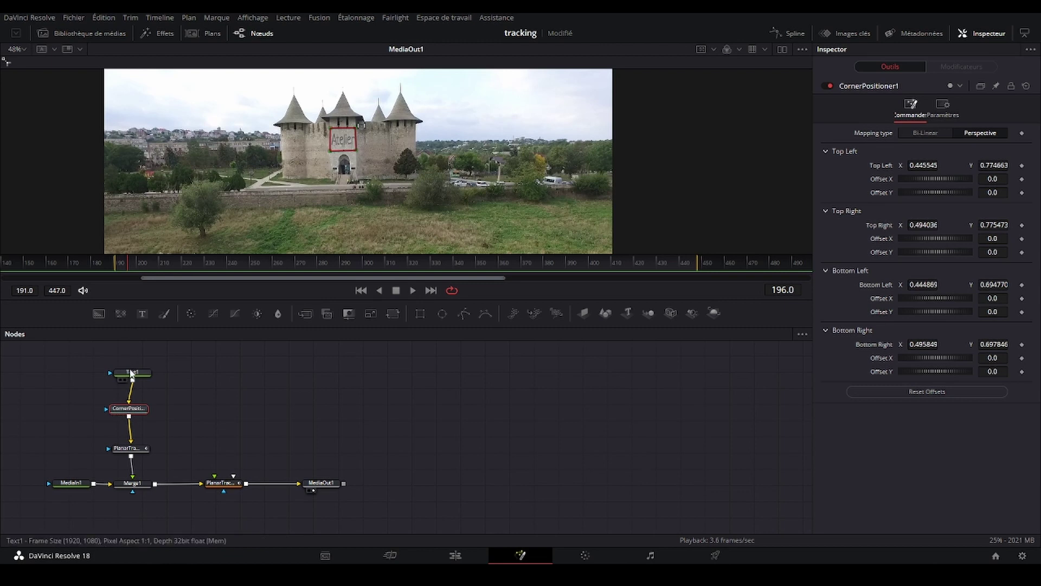
pyautogui.click(127, 381)
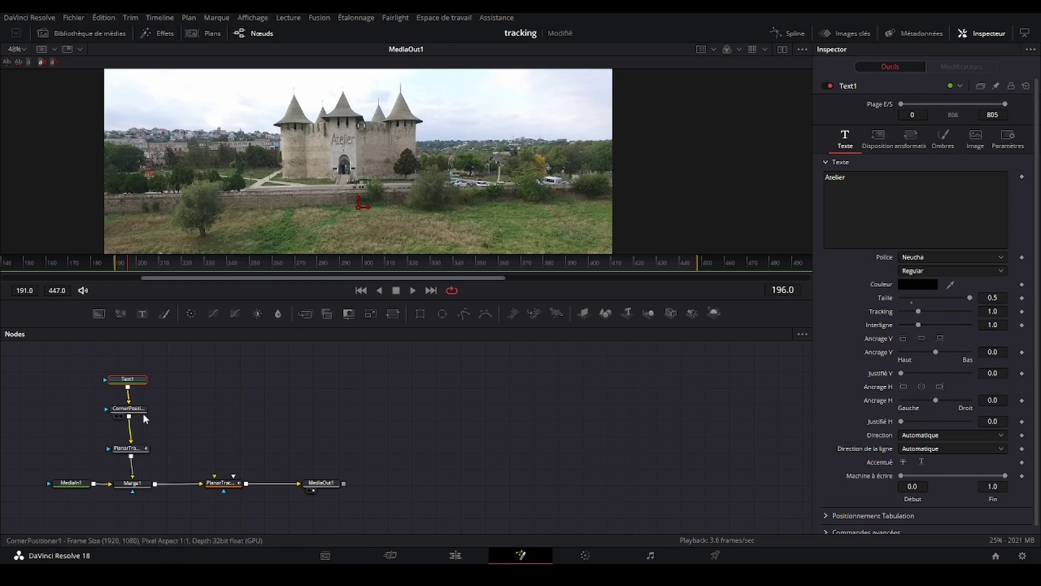
# Pull PlanarTracker1 off the Merge1–MediaOut1 link so Merge1 feeds MediaOut1 directly
pyautogui.click(224, 481)
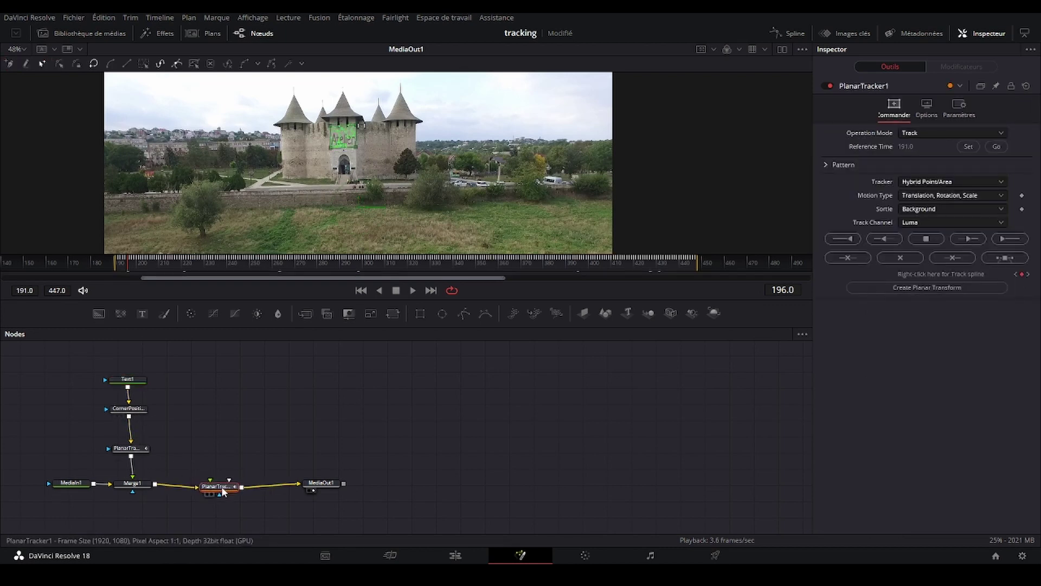
pyautogui.moveTo(224, 484); pyautogui.dragTo(394, 408)
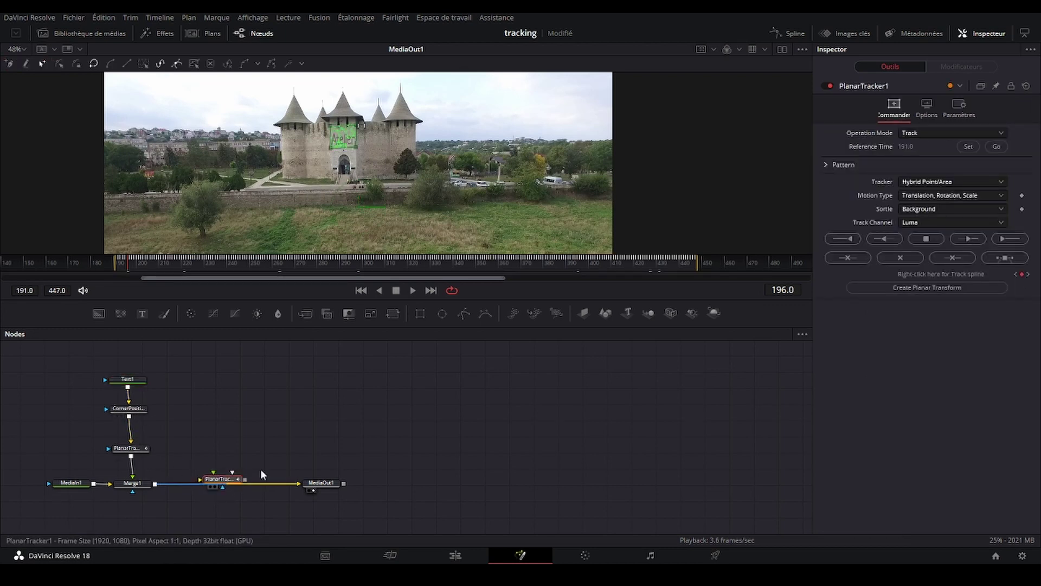